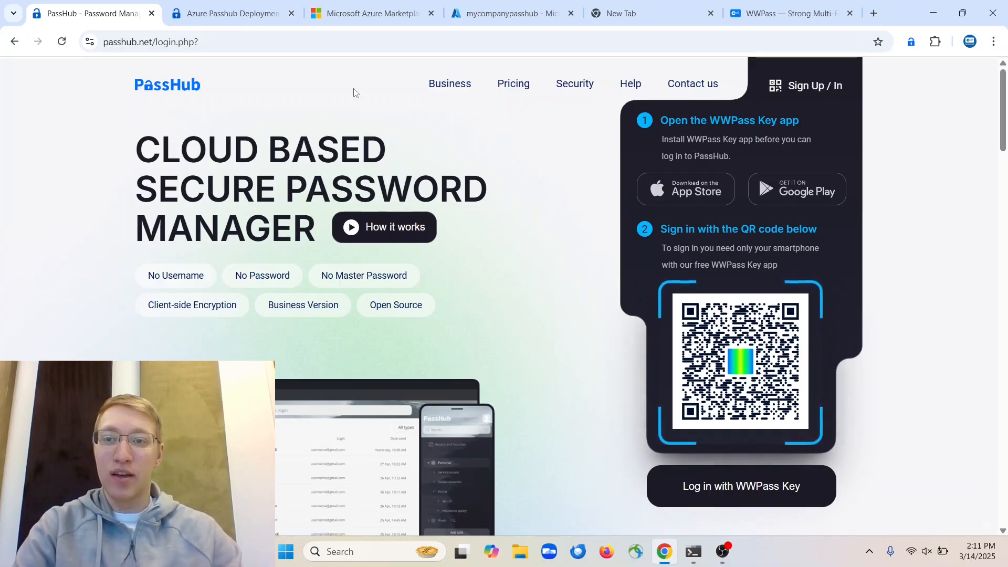
# Review the Marketplace screenshots in the Azure Passhub Deployment guide, then switch to the Azure Marketplace page
pyautogui.click(257, 8)
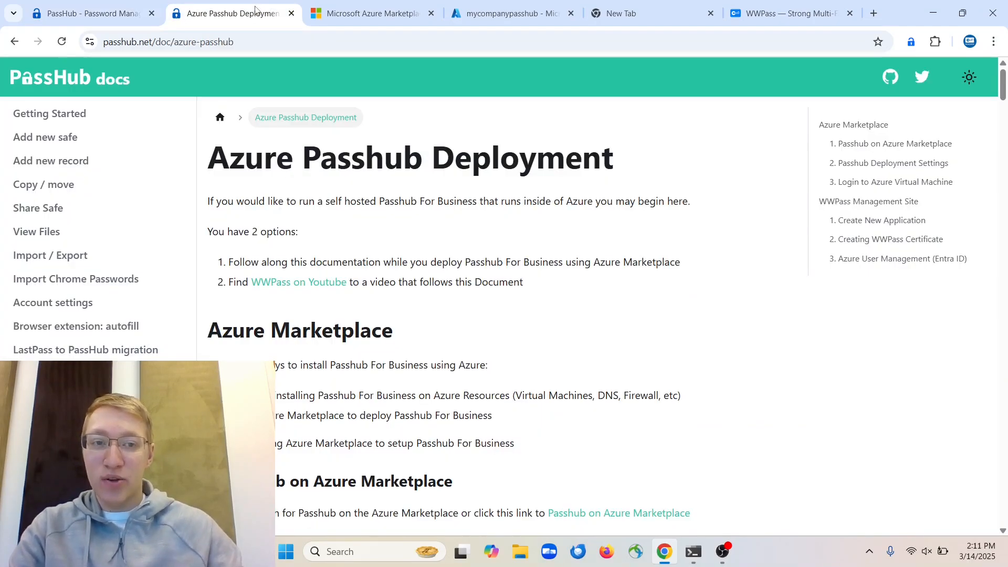
pyautogui.scroll(-10, 420, 273)
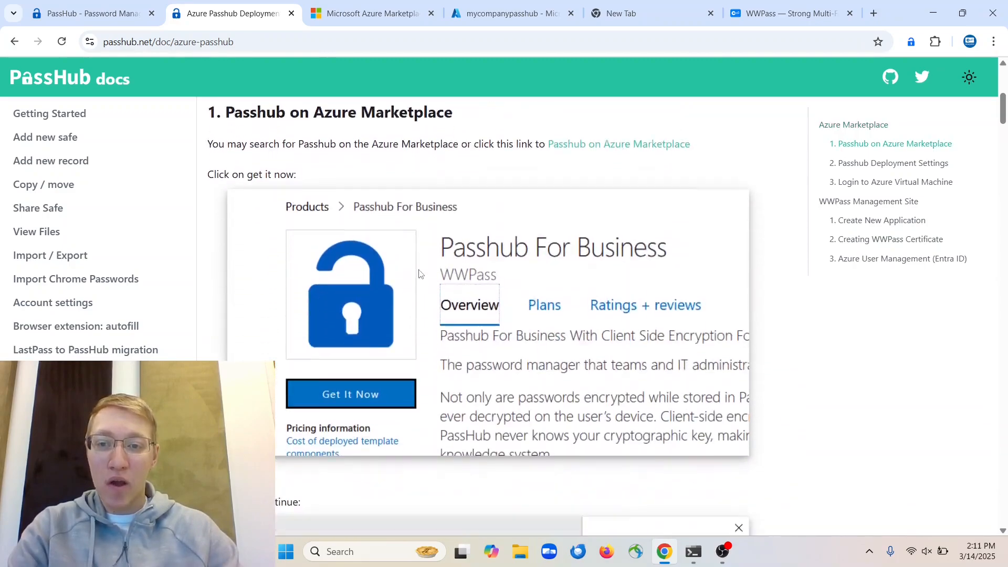
pyautogui.scroll(-4, 419, 274)
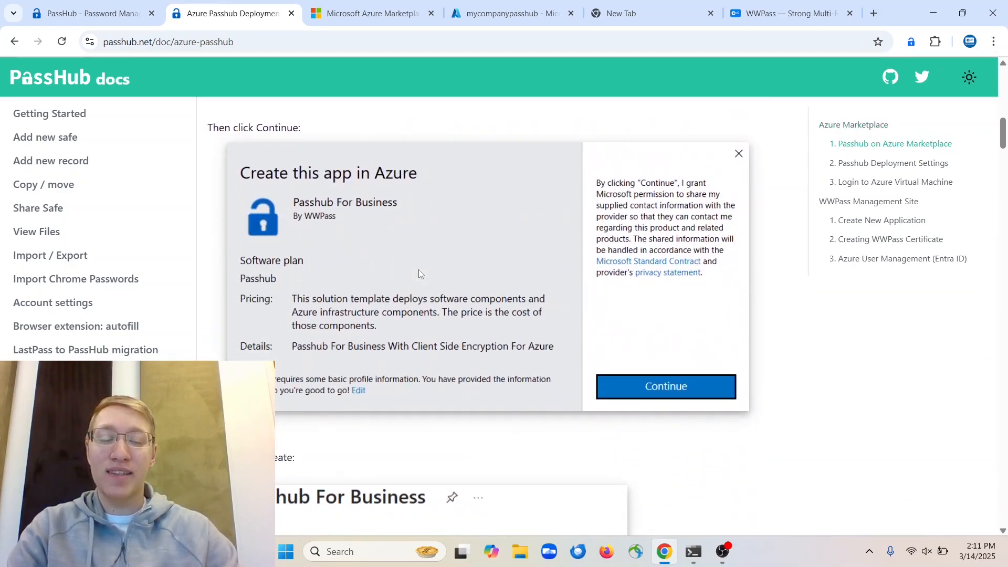
pyautogui.scroll(15, 418, 273)
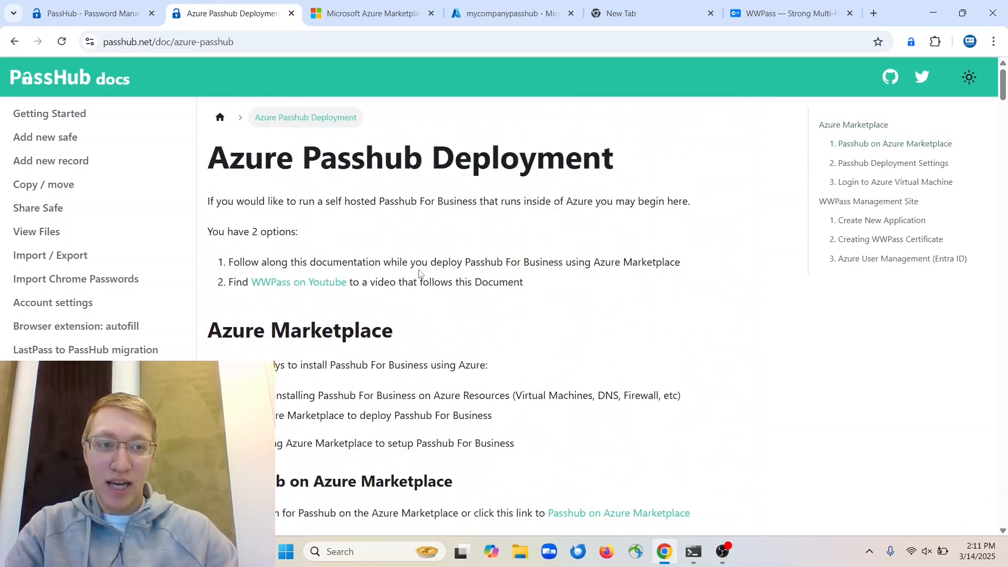
pyautogui.click(378, 13)
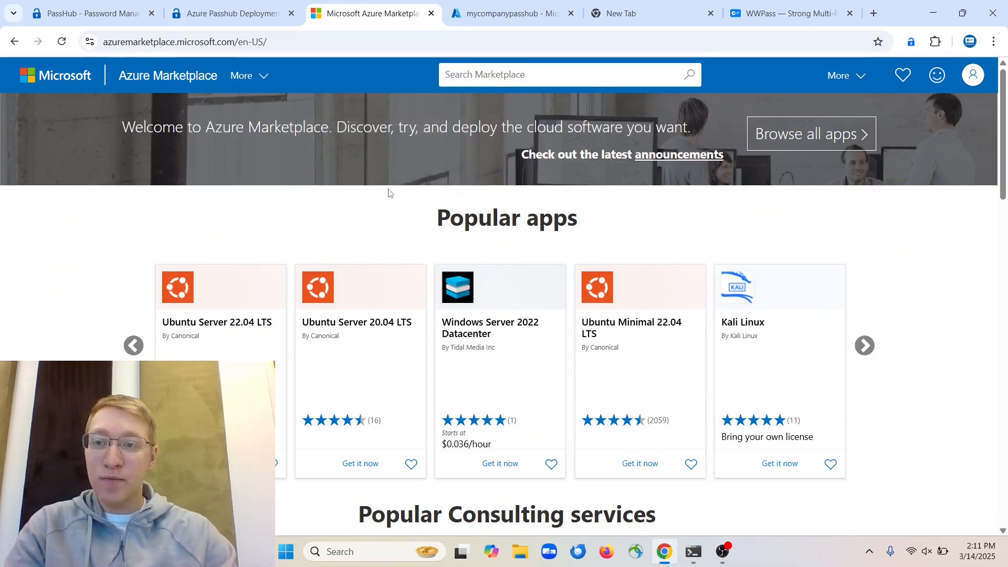
# Search all Marketplace apps for 'passhub', open Passhub For Business and choose Get It Now
pyautogui.click(480, 82)
pyautogui.write('passhub')
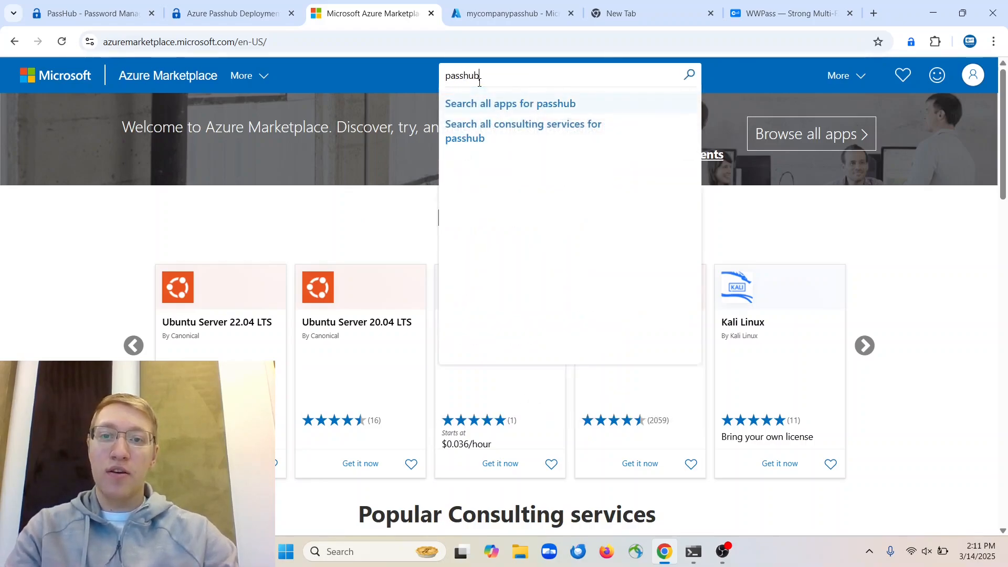
pyautogui.click(488, 104)
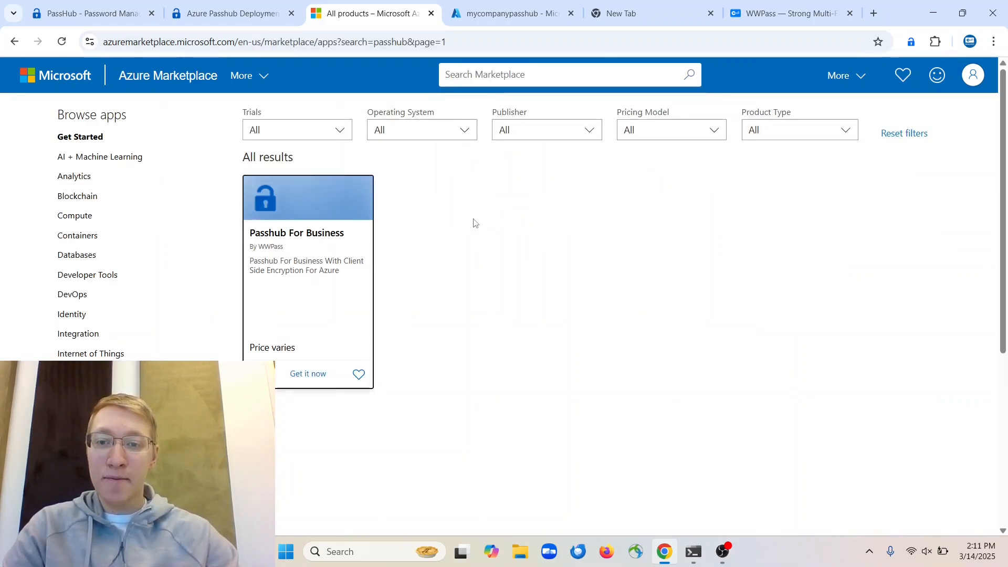
pyautogui.click(321, 234)
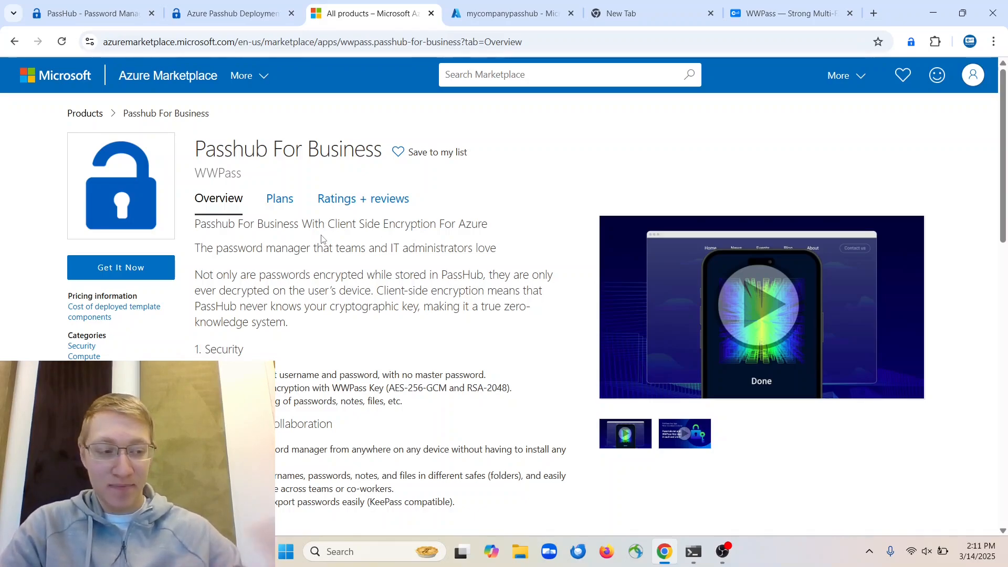
pyautogui.click(147, 282)
# Continue to the portal listing, browse the Ratings and Usage Information tabs, then create with plan Passhub
pyautogui.click(633, 399)
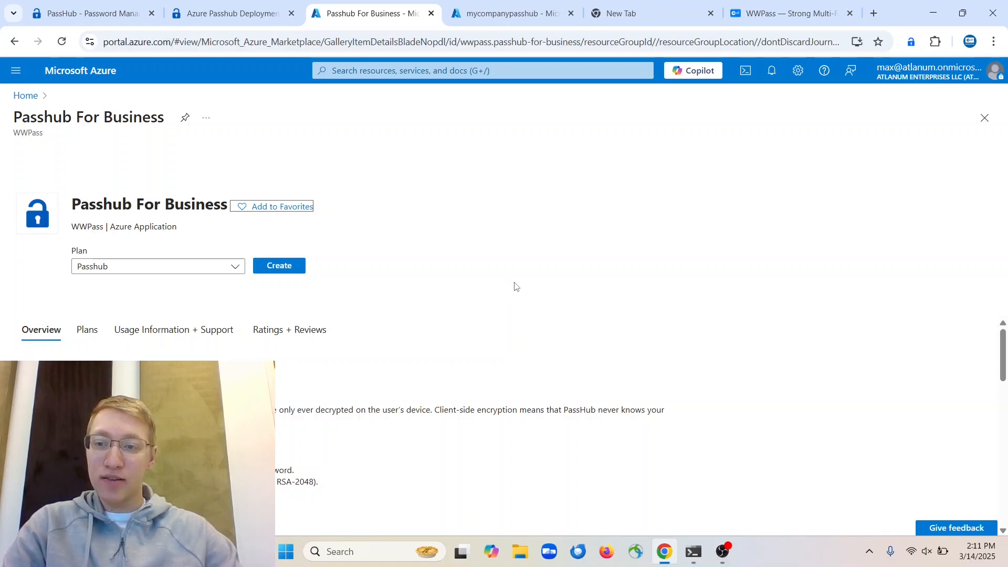
pyautogui.scroll(-2, 385, 333)
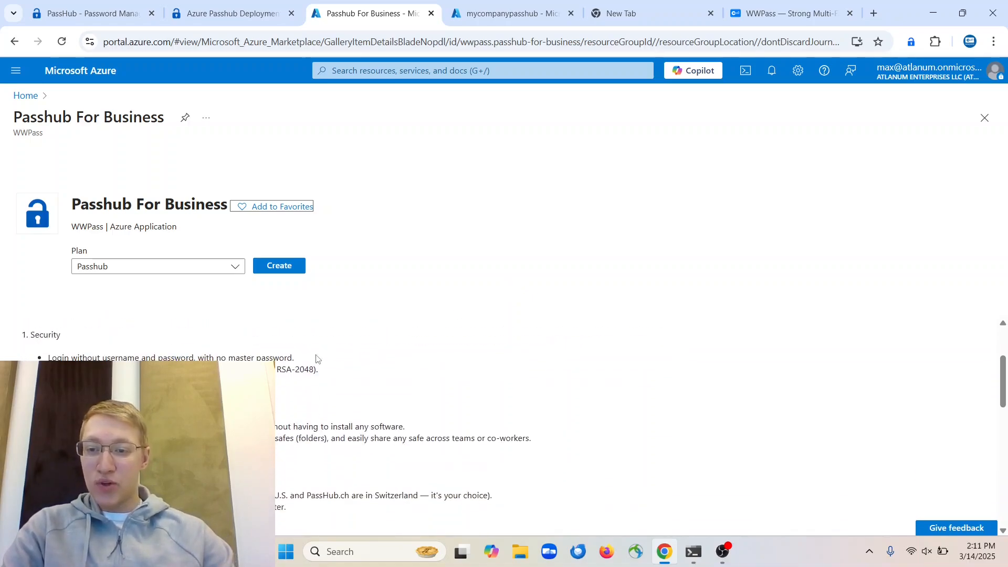
pyautogui.scroll(2, 319, 359)
pyautogui.click(282, 334)
pyautogui.click(213, 332)
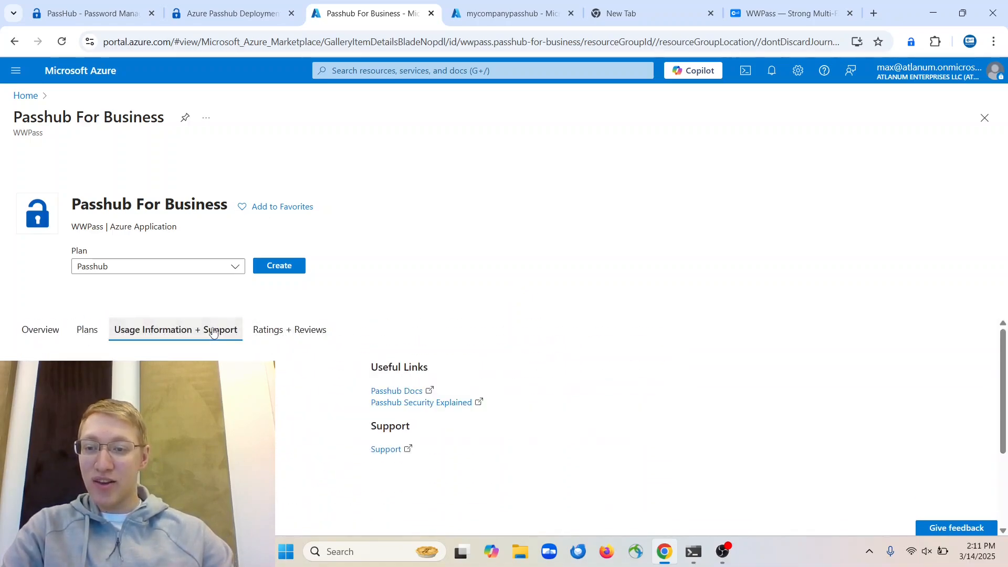
pyautogui.click(53, 330)
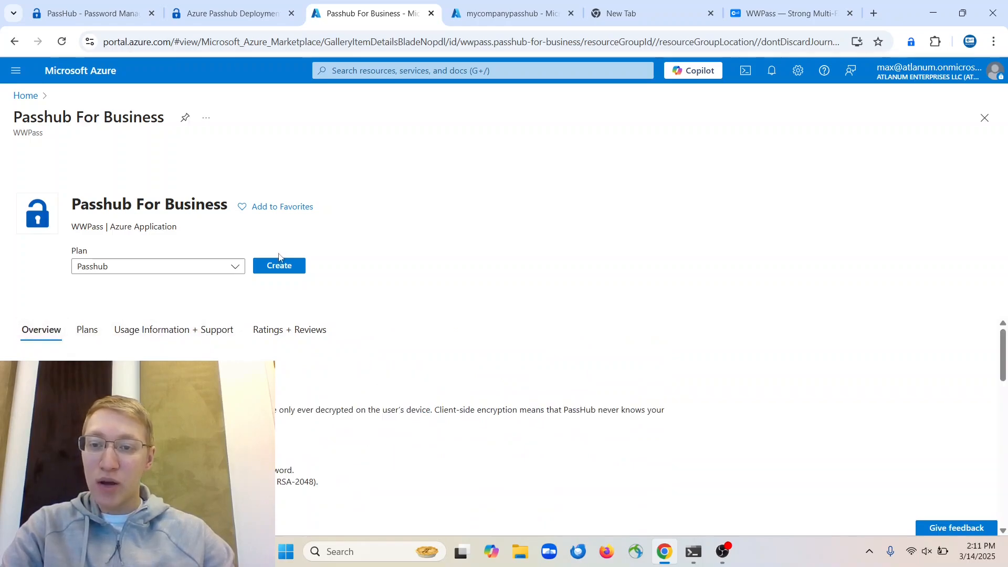
pyautogui.click(285, 271)
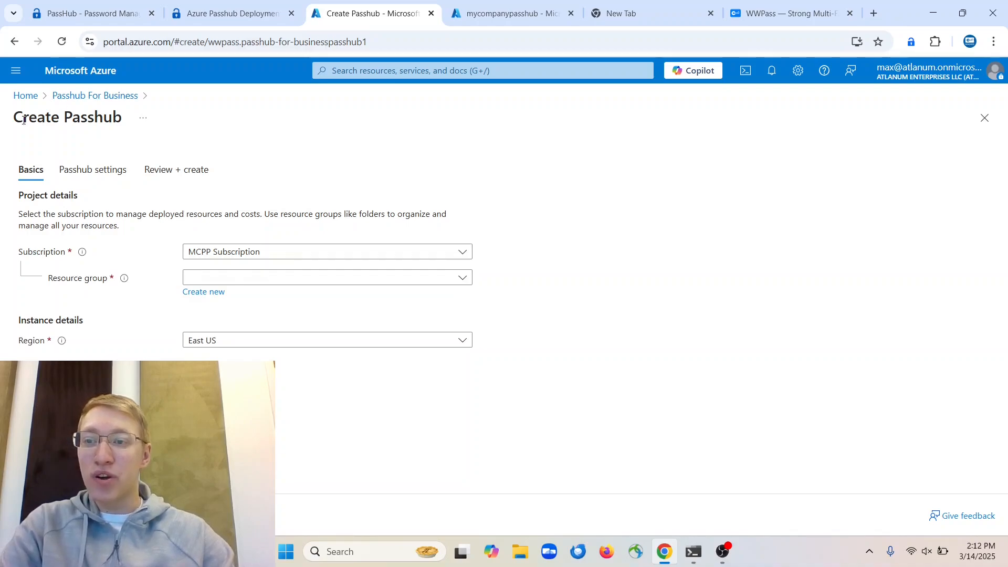
# Create a new resource group named mycompanypasshub and advance to the Passhub settings tab
pyautogui.click(194, 281)
pyautogui.click(194, 281)
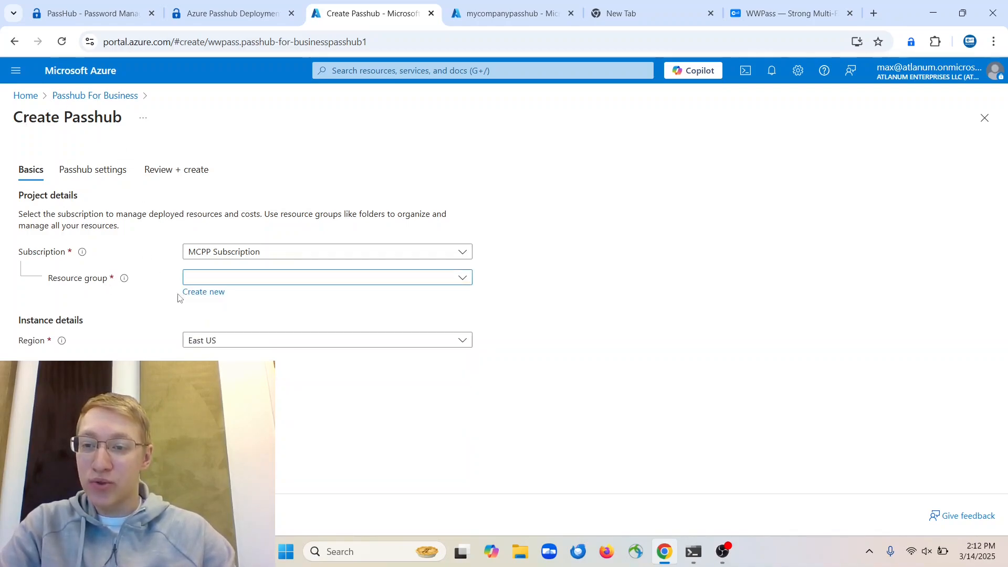
pyautogui.click(194, 293)
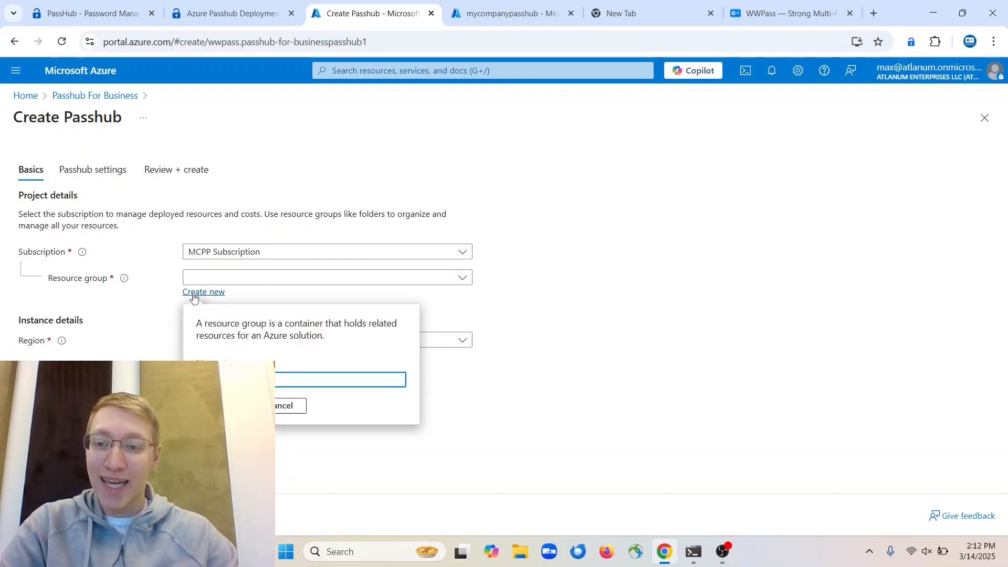
pyautogui.click(399, 378)
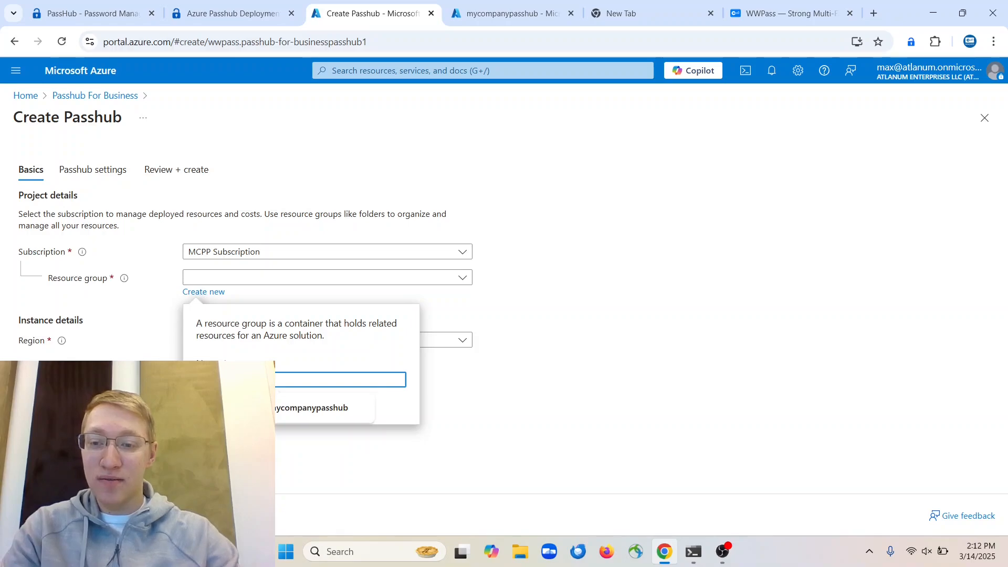
pyautogui.write('b')
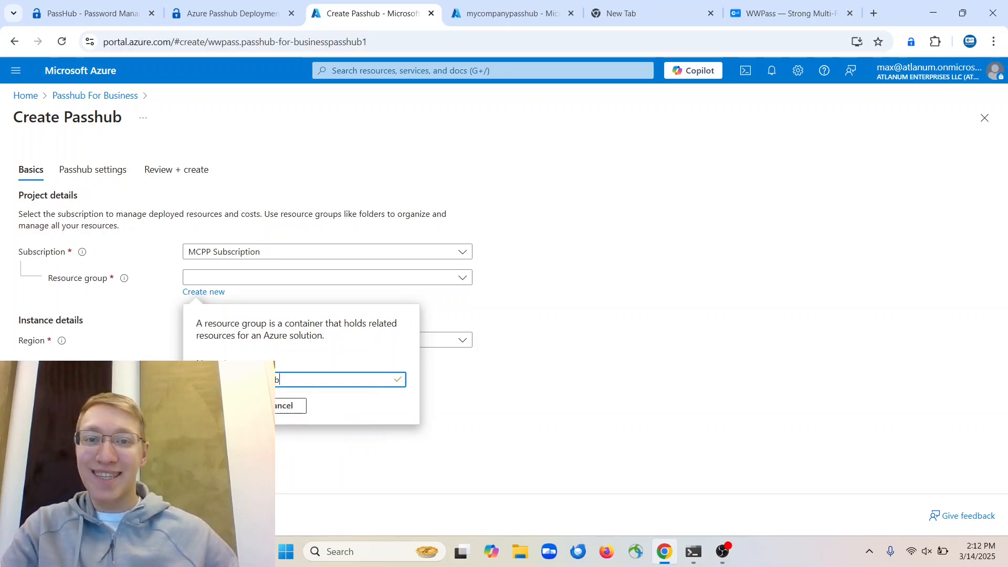
pyautogui.click(223, 405)
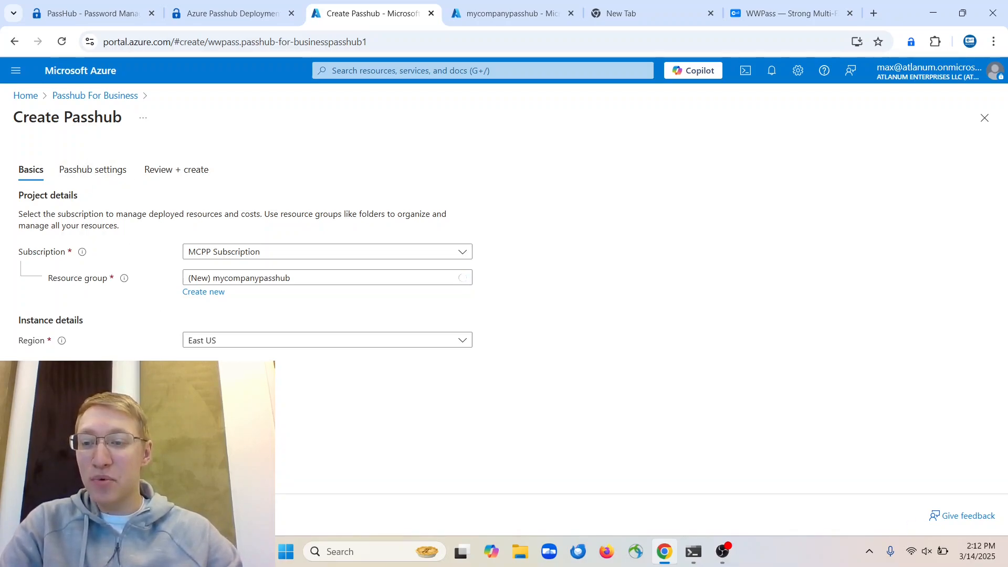
pyautogui.click(96, 515)
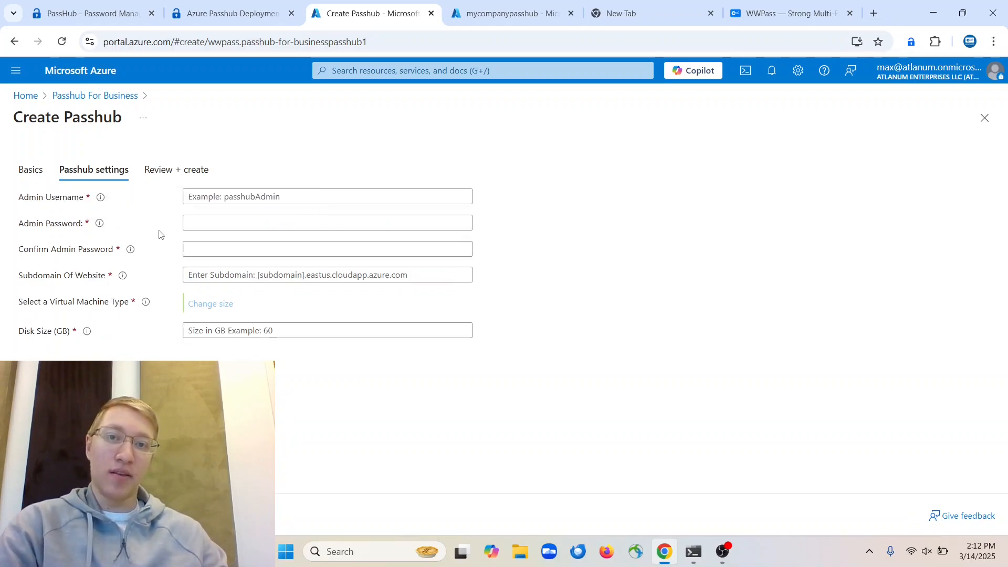
# Enter admin username passhubAdmin and type the admin password in both password fields
pyautogui.click(284, 201)
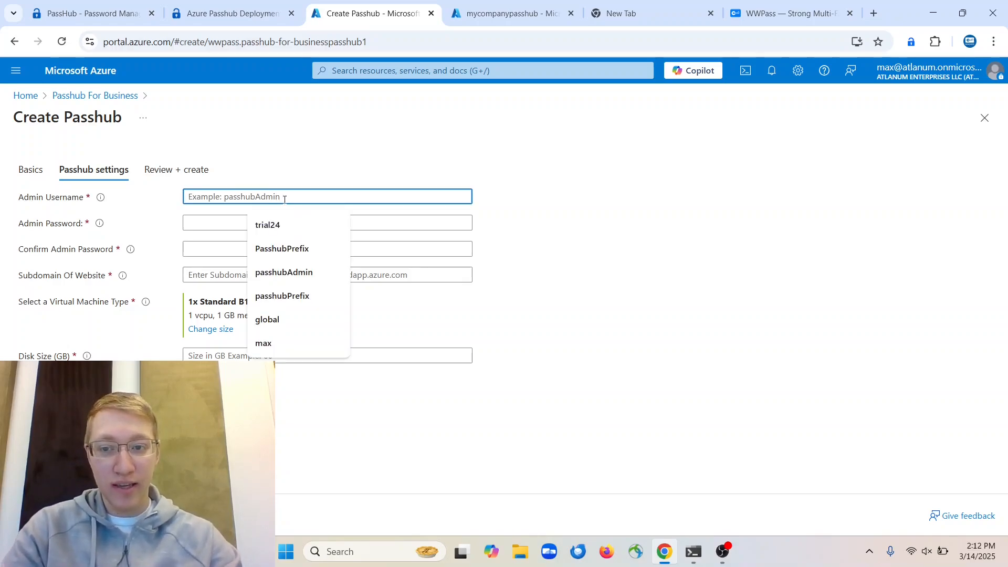
pyautogui.write('passhubAdmin')
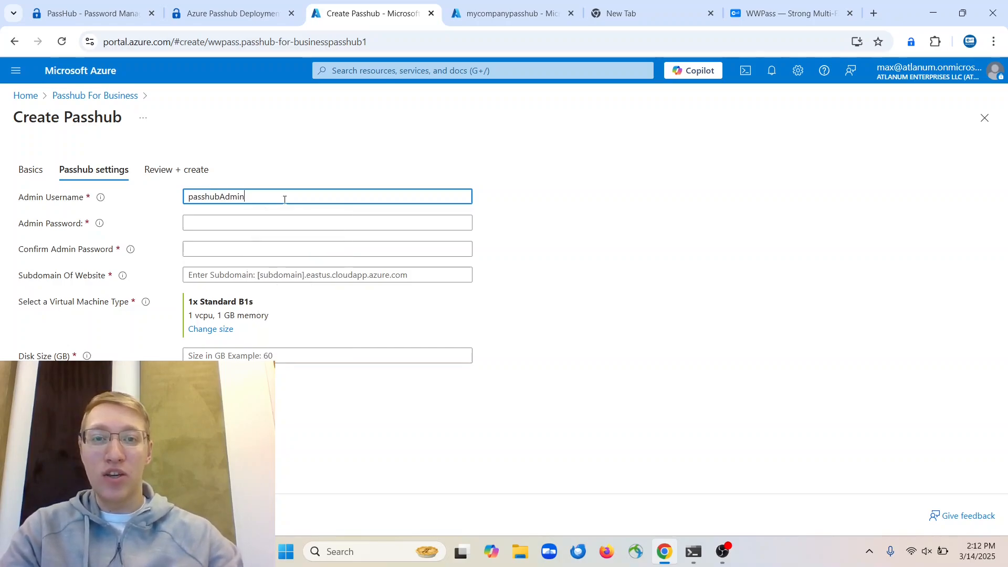
pyautogui.press('Tab')
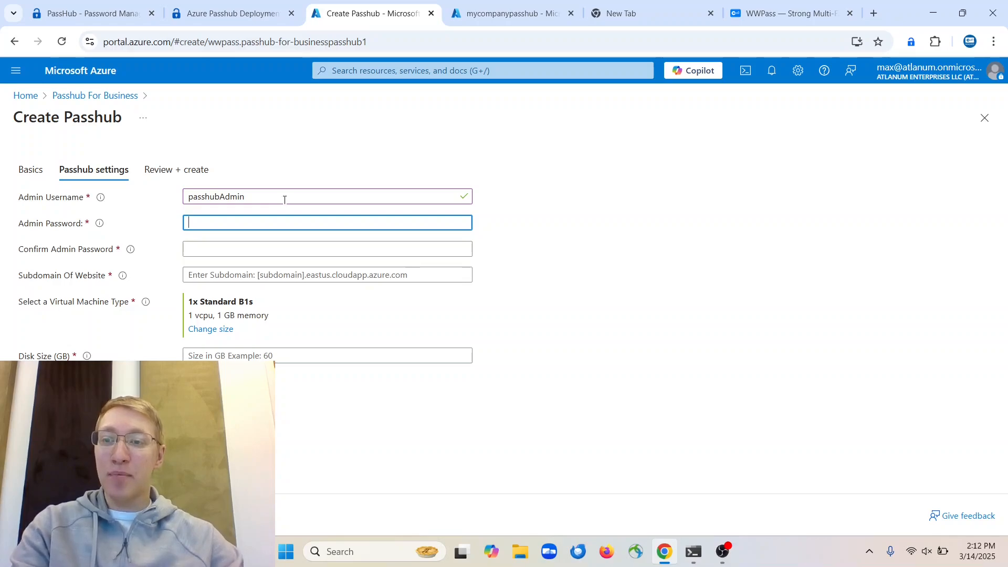
pyautogui.write('••••••')
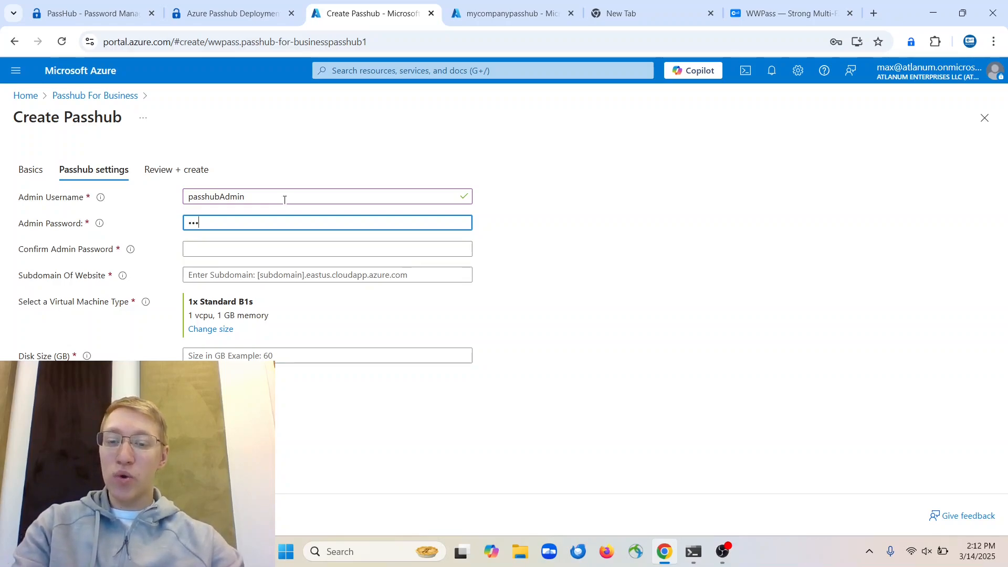
pyautogui.write('••')
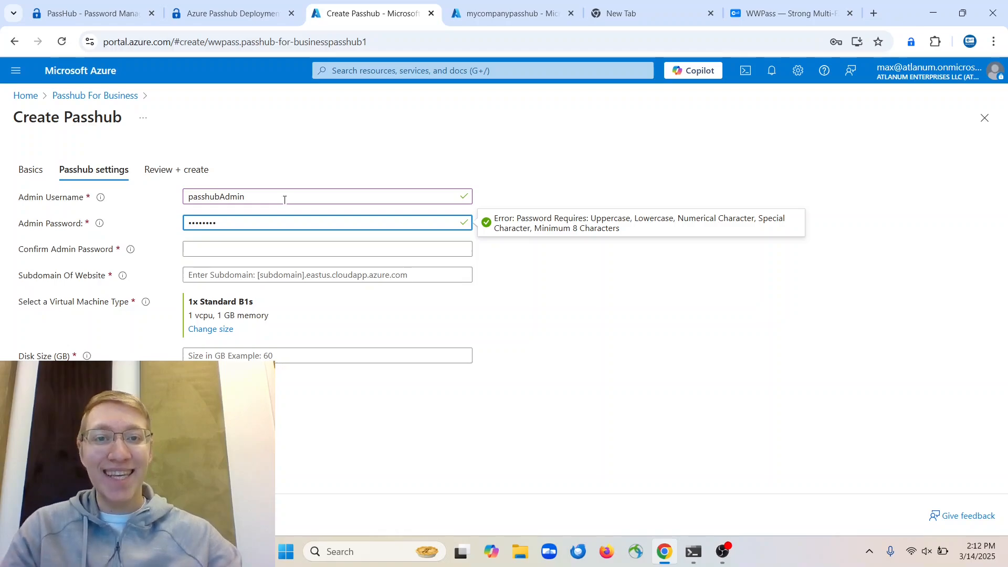
pyautogui.click(260, 247)
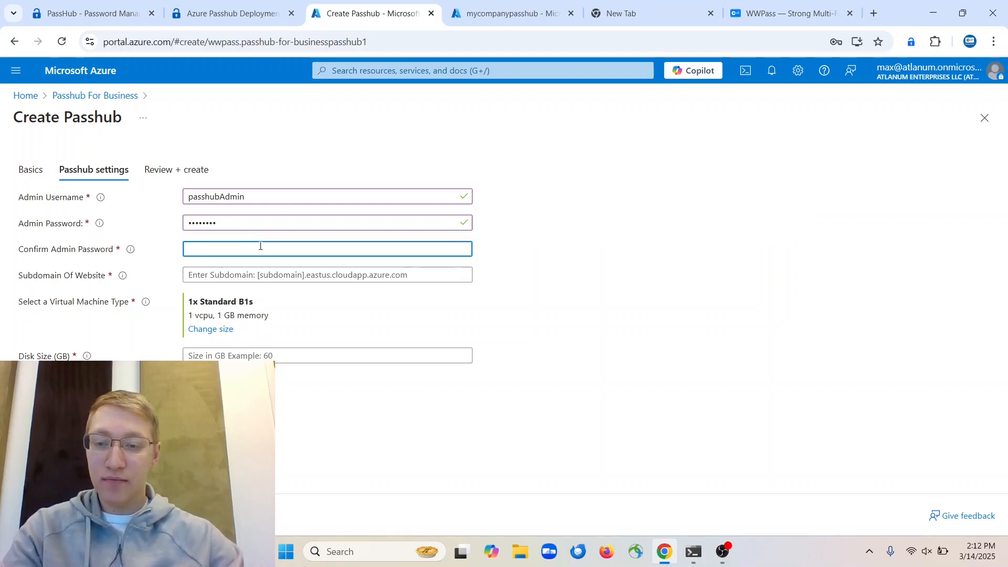
pyautogui.write('••••••••')
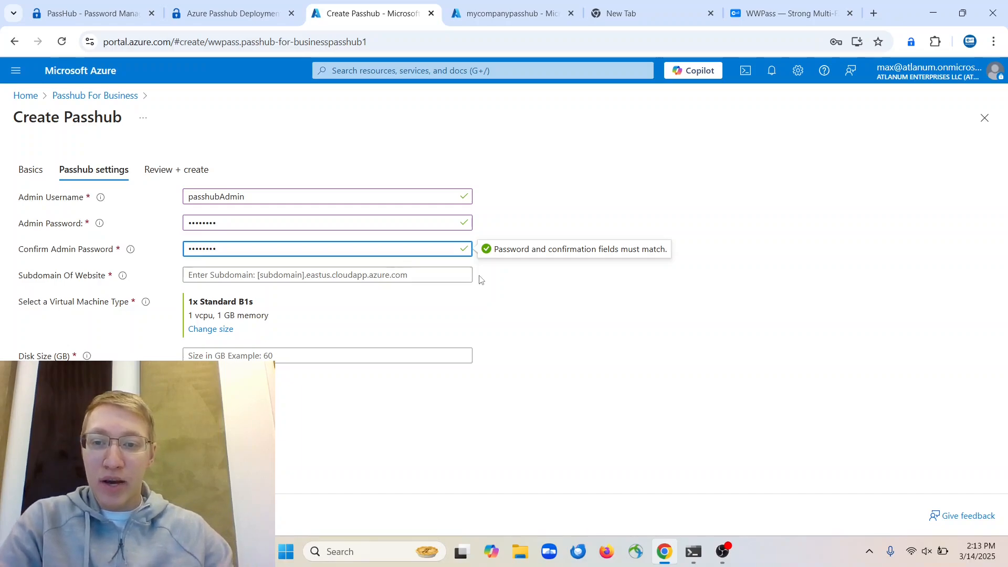
# Set the website subdomain to mycompanypasshub
pyautogui.click(263, 277)
pyautogui.rightClick(262, 276)
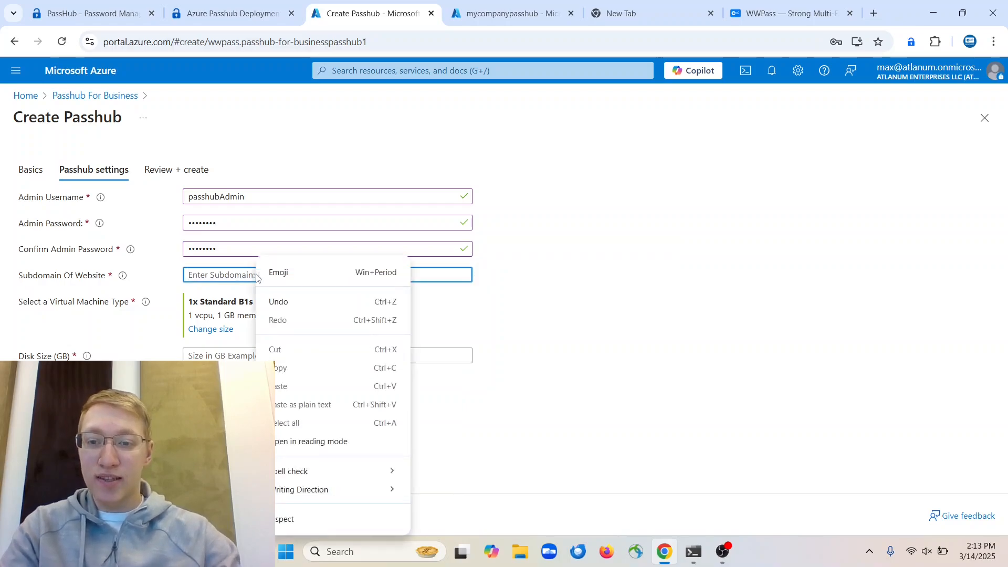
pyautogui.click(273, 271)
pyautogui.press('Escape')
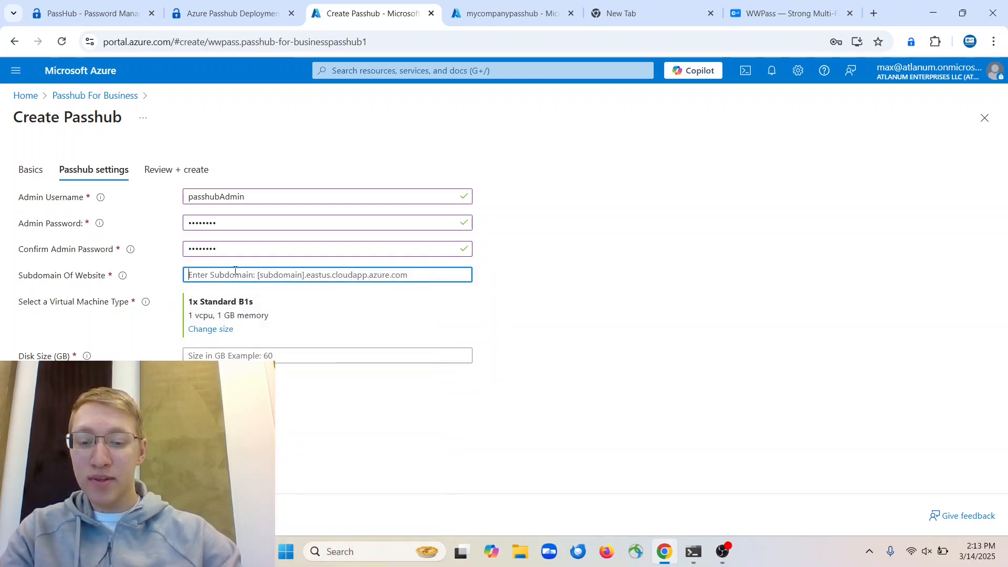
pyautogui.write('mycompanypasshub')
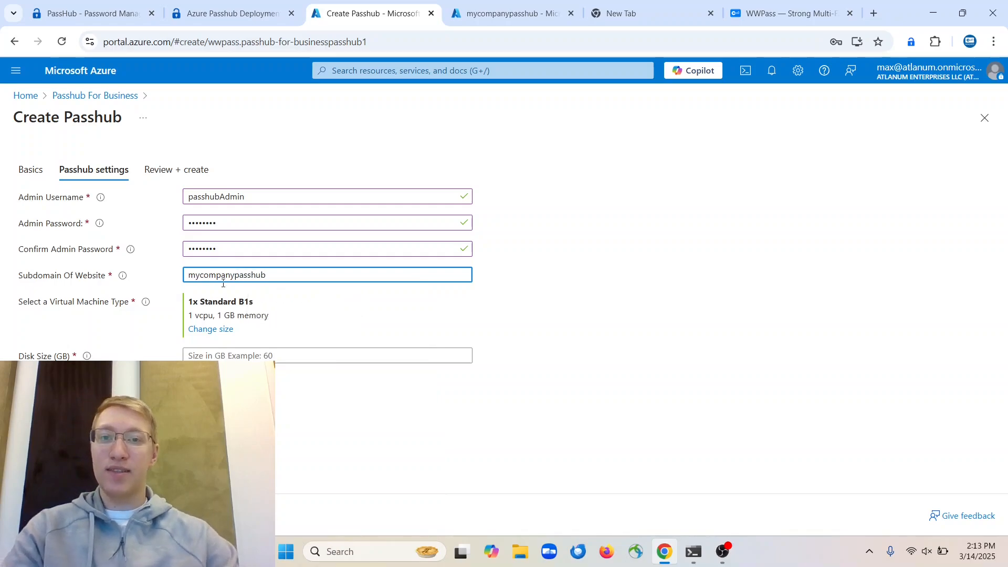
pyautogui.click(165, 310)
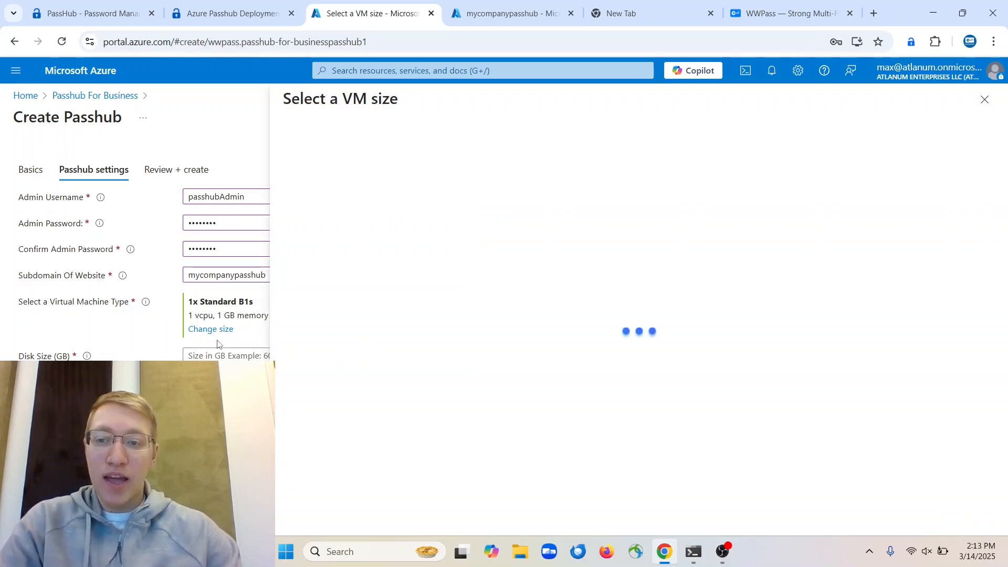
# Search the VM sizes for b1ms and select Standard B1ms (1 vcpu, 2 GB memory)
pyautogui.moveTo(146, 305)
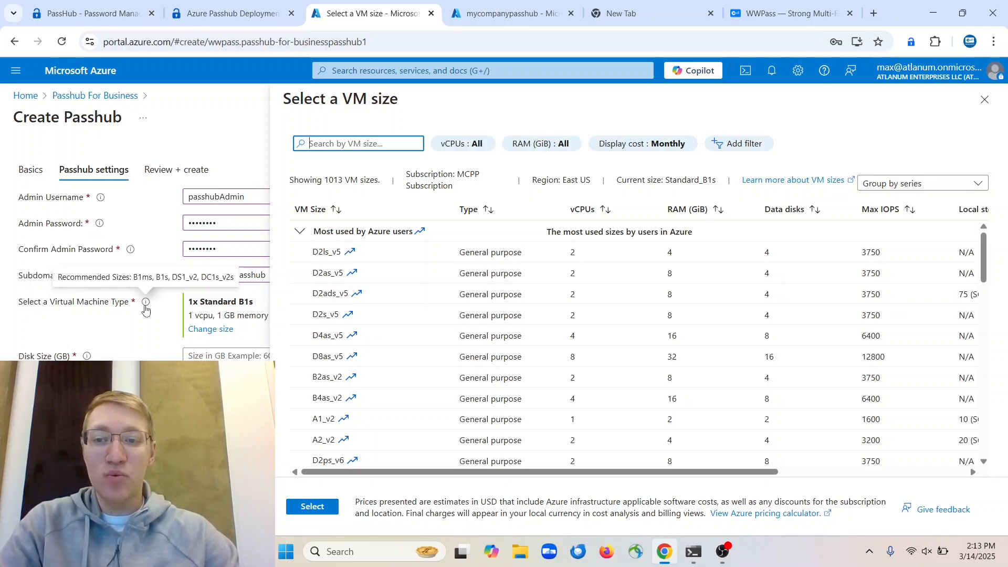
pyautogui.click(373, 150)
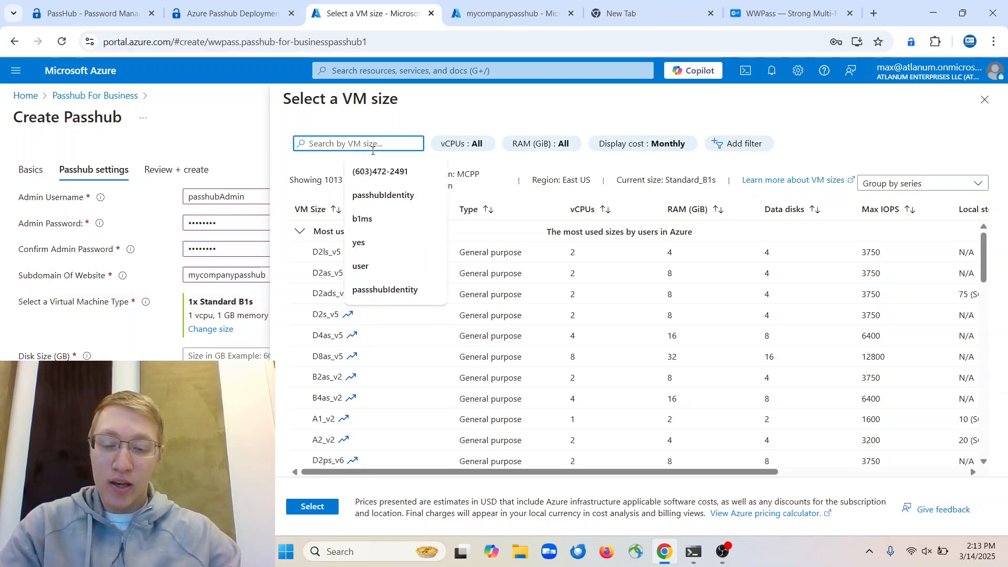
pyautogui.write('b1ms')
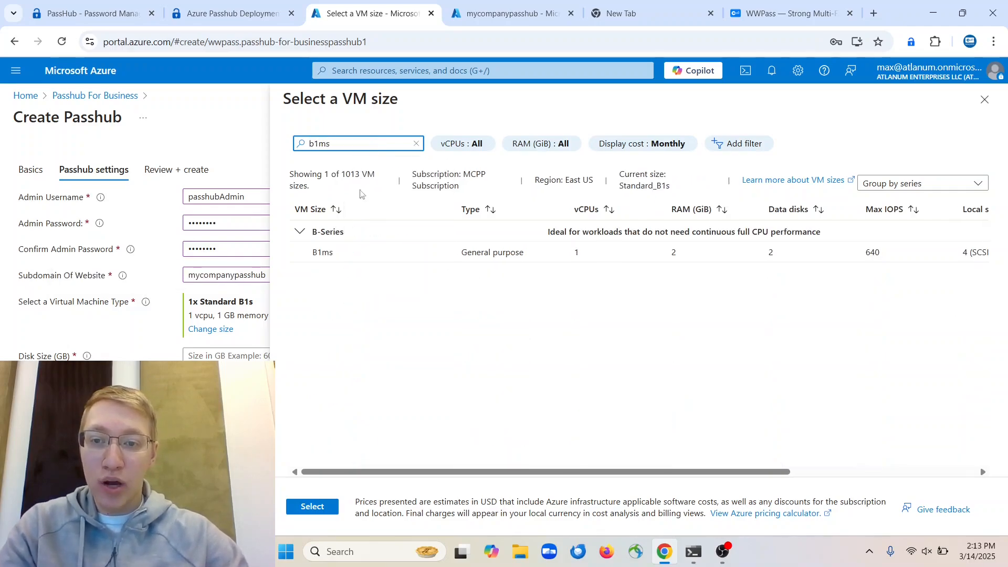
pyautogui.click(357, 253)
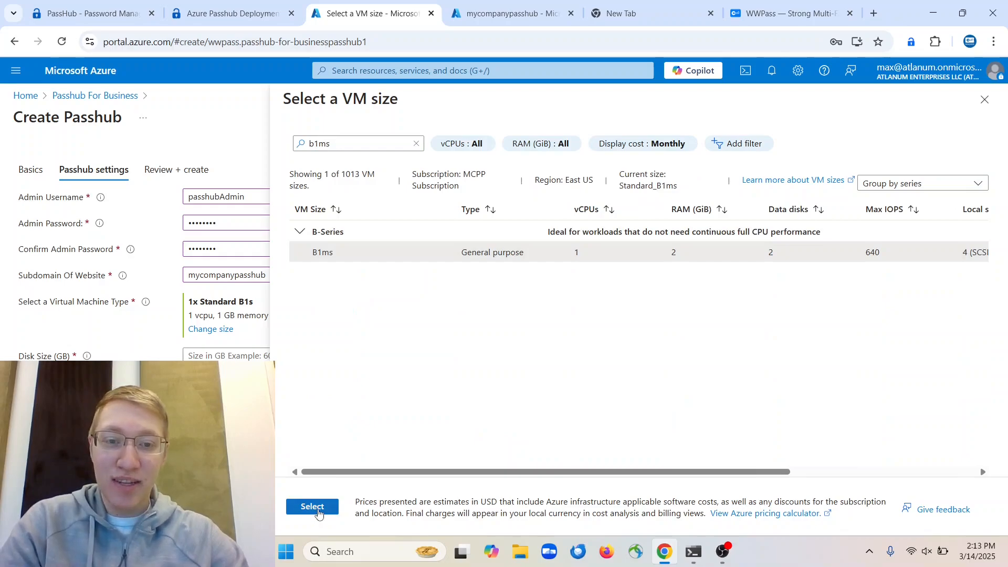
pyautogui.click(320, 513)
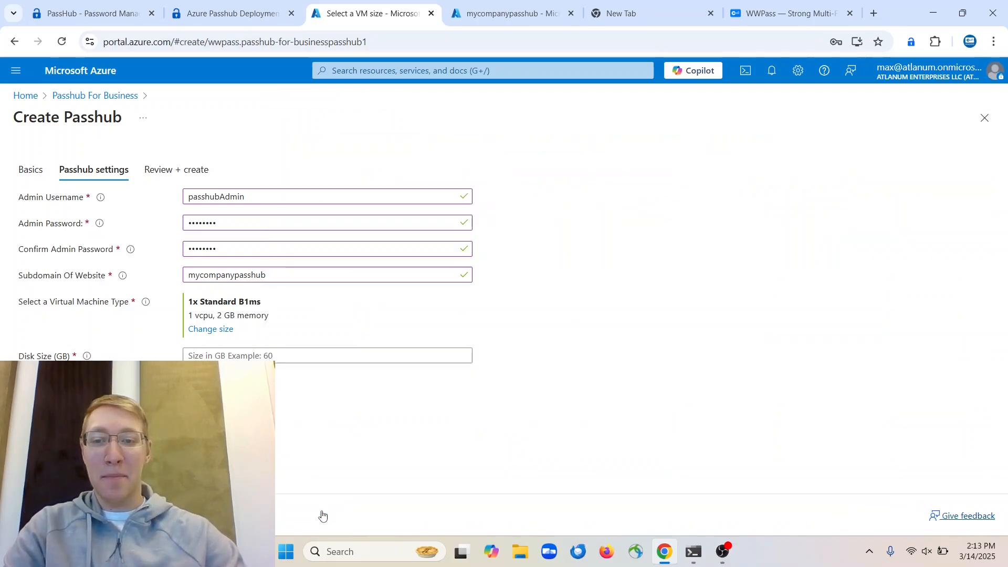
# Enter 30 GB as the disk size and go to the Review + create step
pyautogui.click(236, 355)
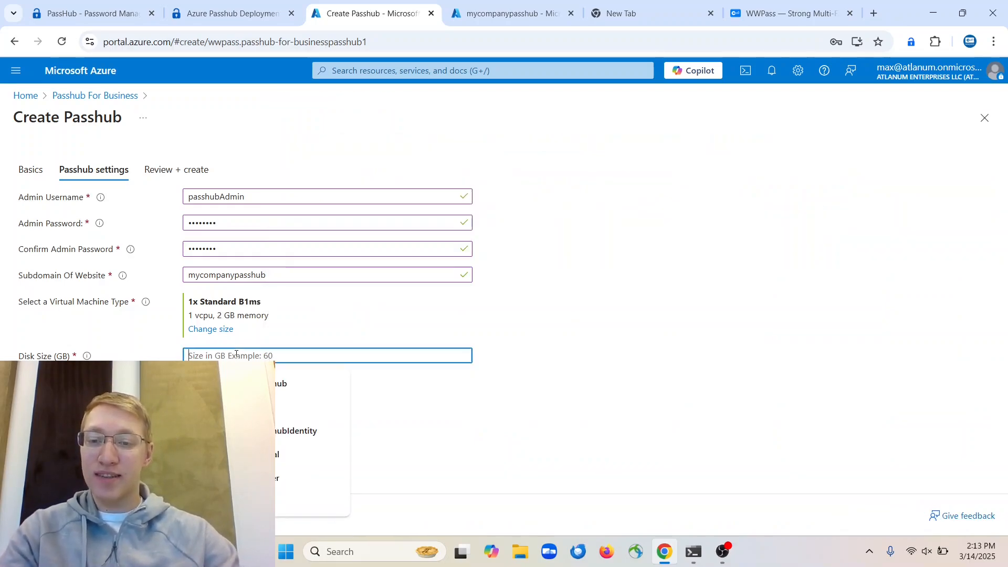
pyautogui.write('30')
pyautogui.press('Tab')
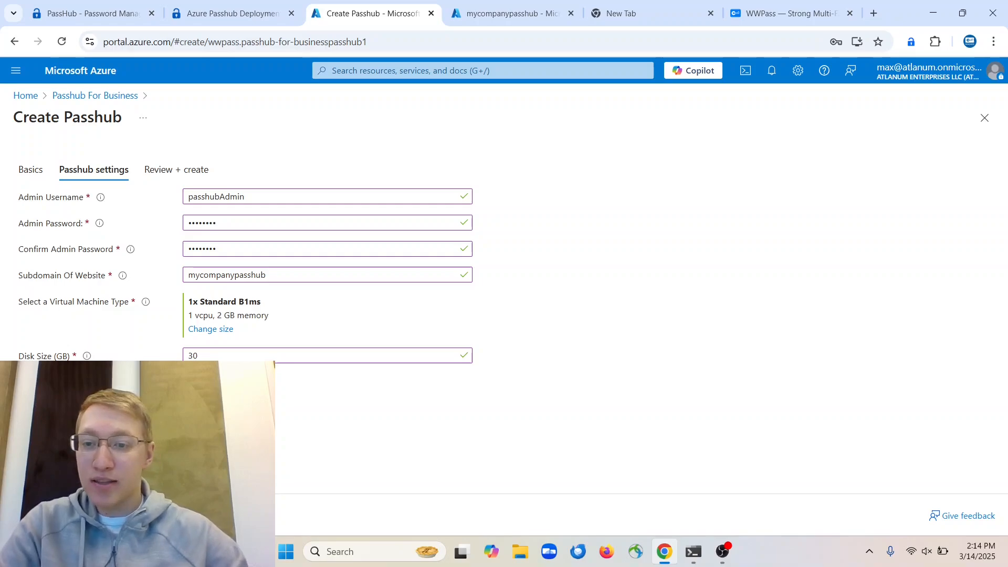
pyautogui.click(167, 170)
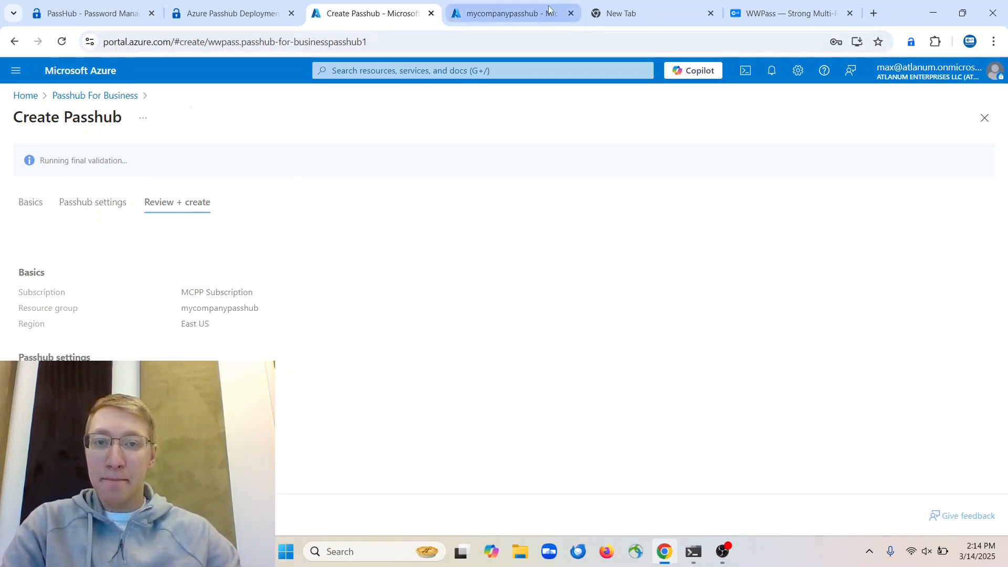
# Close the extra mycompanypasshub browser tab and create the Passhub deployment from the review page
pyautogui.click(573, 15)
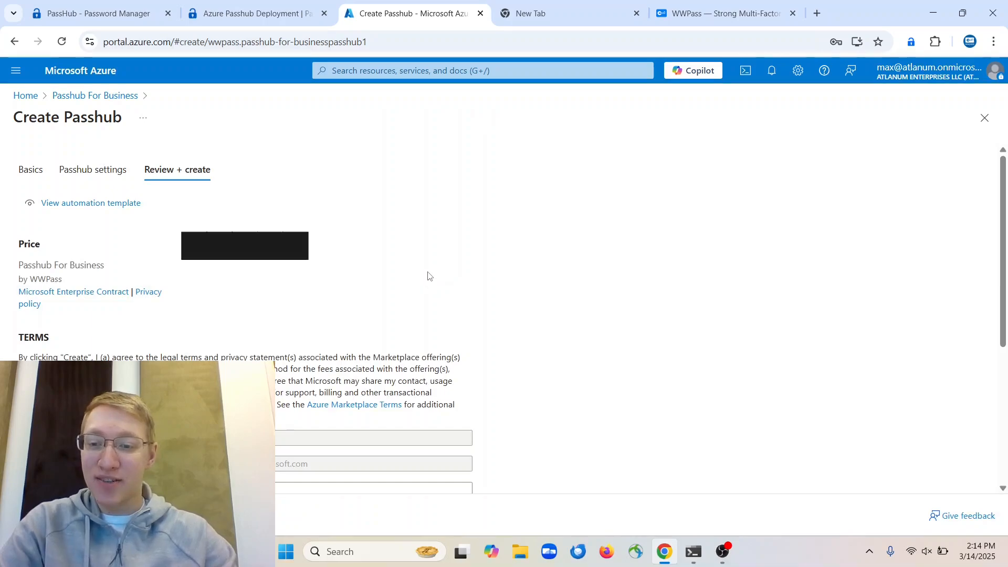
pyautogui.scroll(-5, 428, 276)
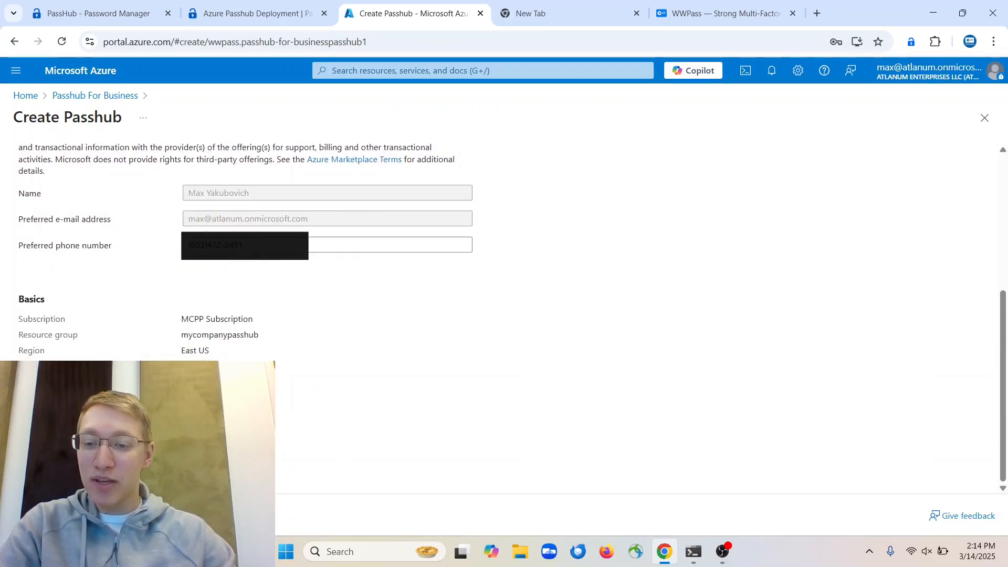
pyautogui.click(146, 516)
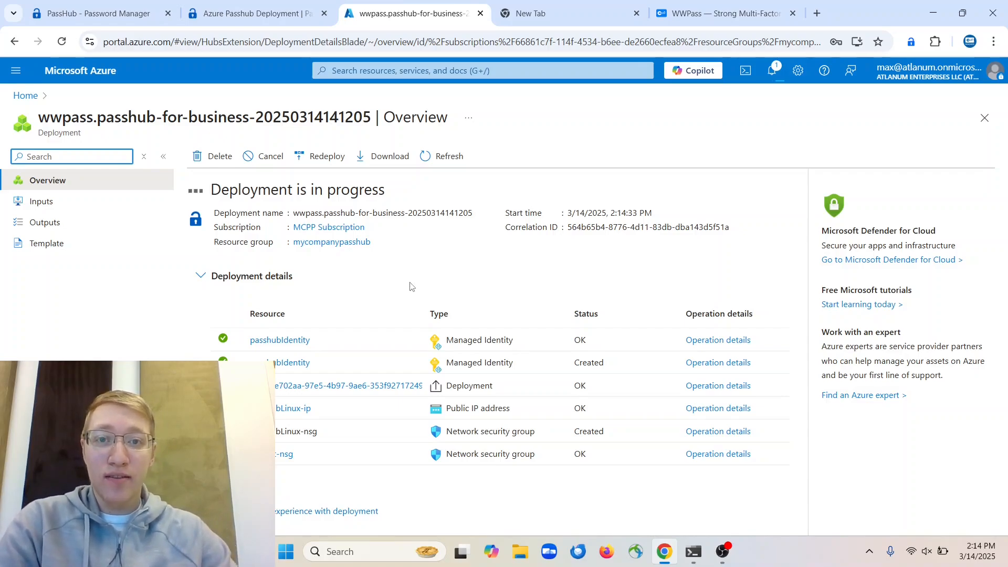
# Scroll through the Deployment details until the portal reports 'Your deployment is complete'
pyautogui.scroll(-3, 407, 273)
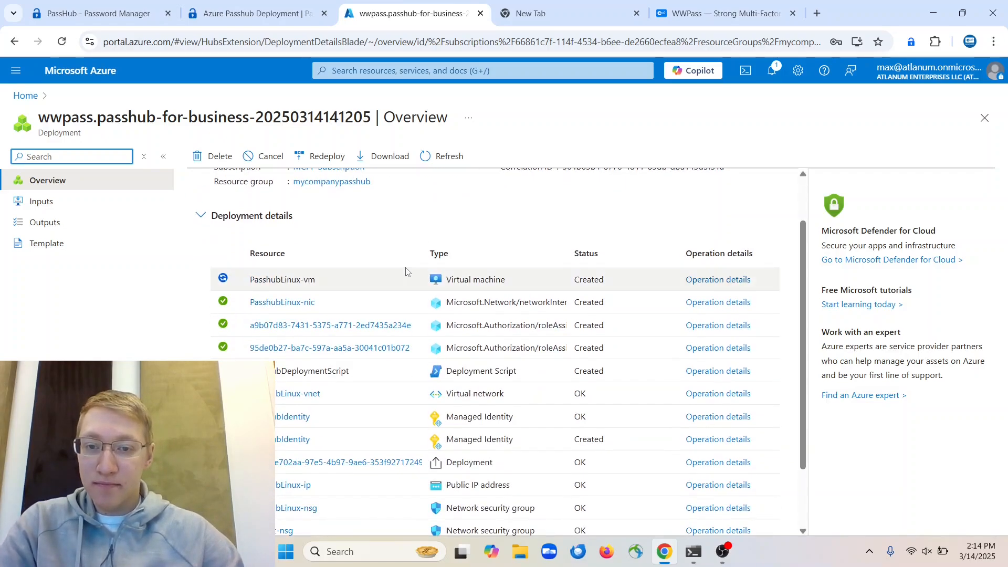
pyautogui.scroll(3, 407, 273)
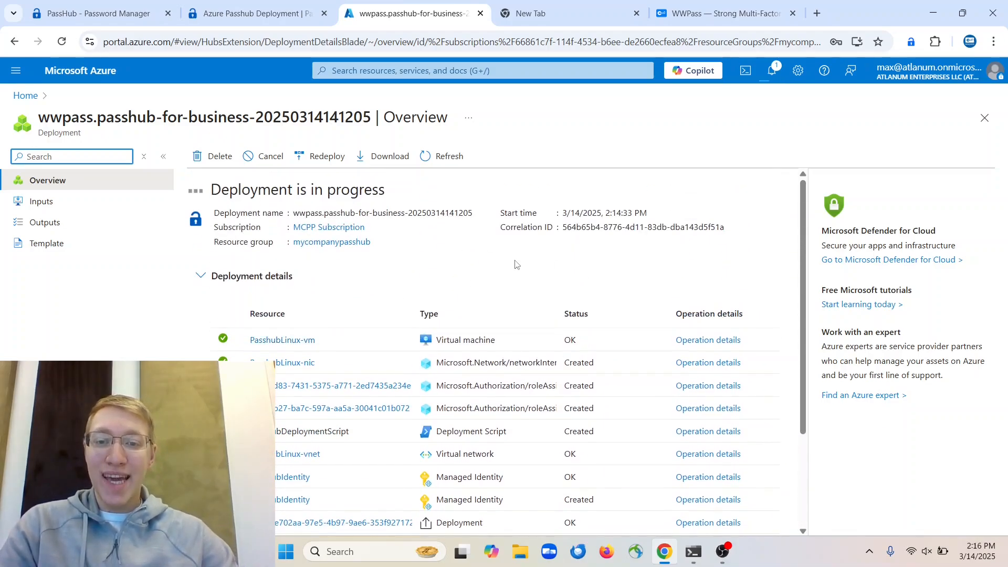
pyautogui.scroll(-3, 473, 344)
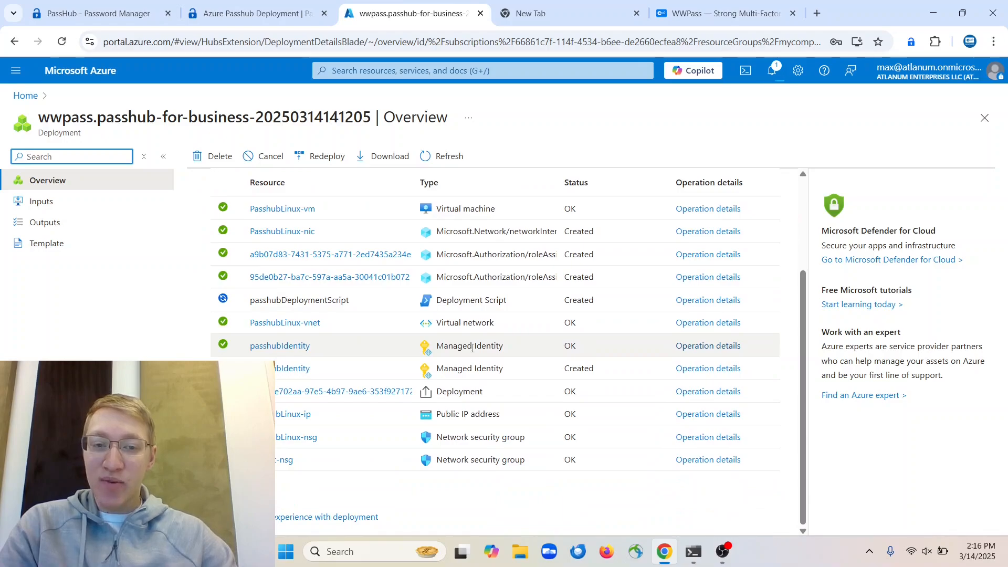
pyautogui.scroll(1, 472, 348)
pyautogui.scroll(2, 472, 348)
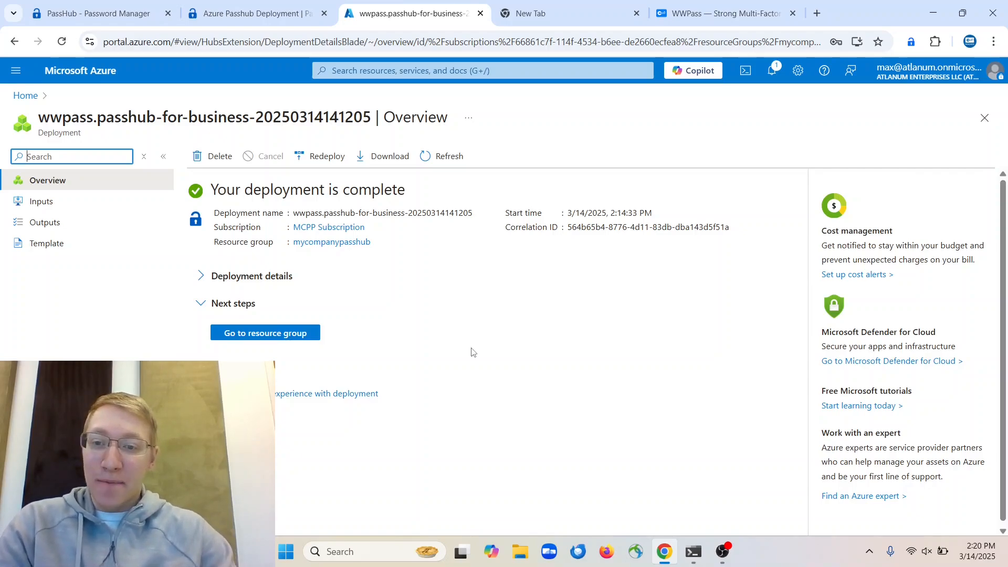
# Open the mycompanypasshub resource group and scroll through its 9 listed resources
pyautogui.click(301, 332)
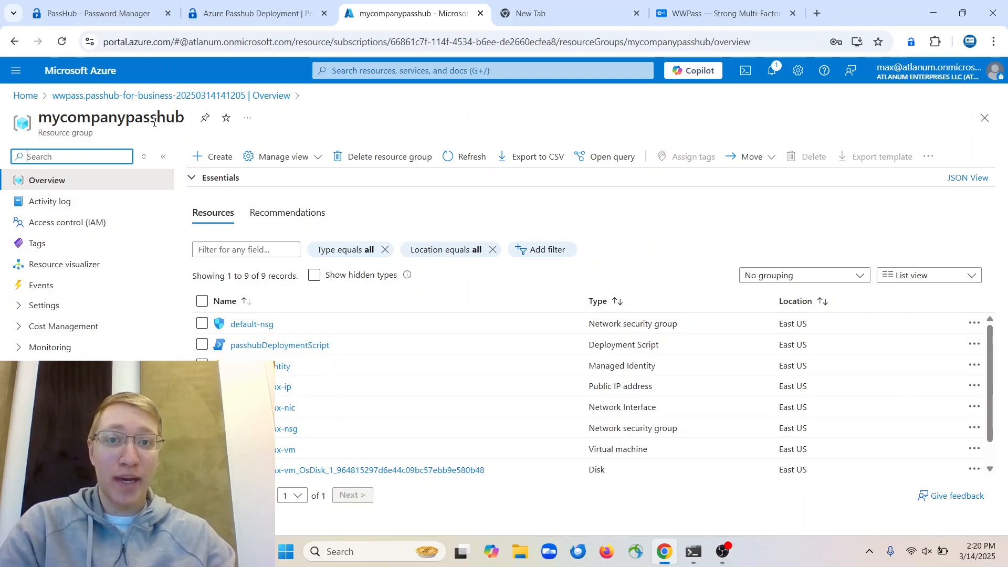
pyautogui.scroll(-2, 329, 364)
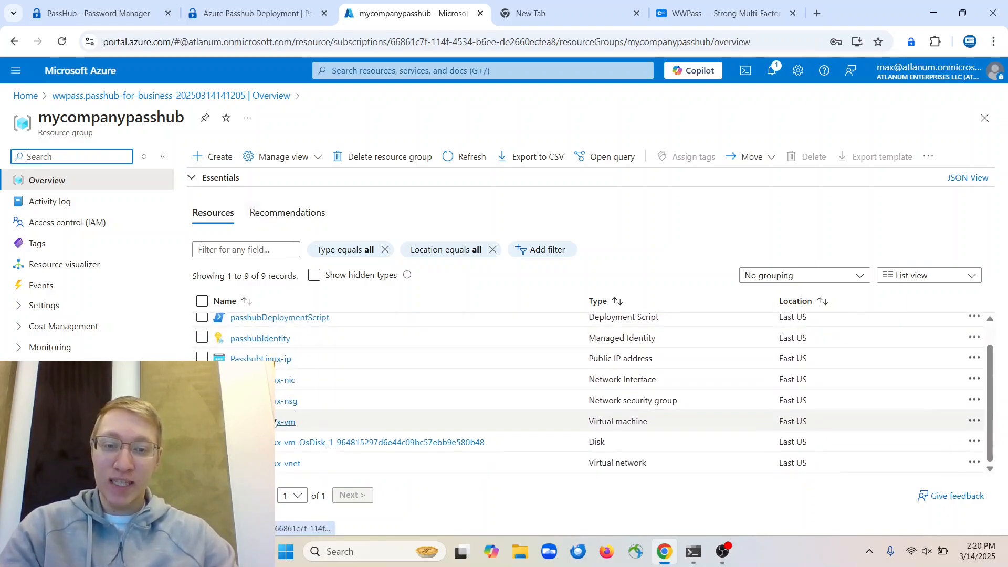
pyautogui.scroll(2, 315, 401)
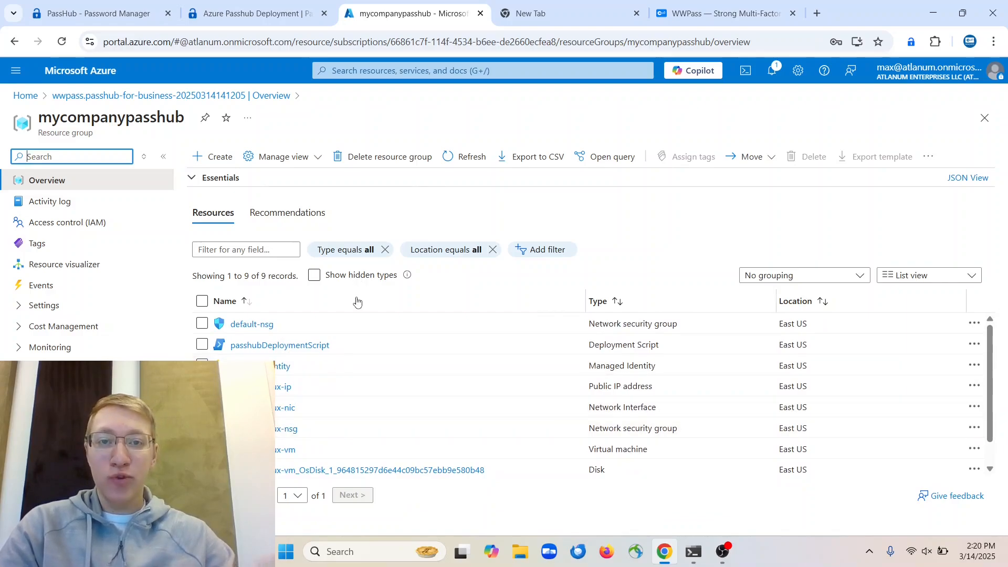
pyautogui.click(538, 21)
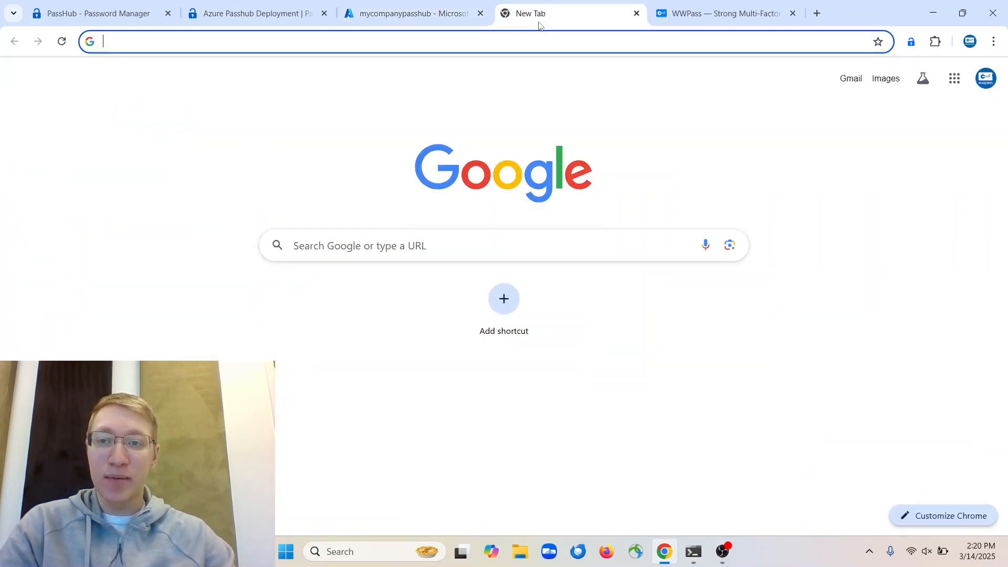
pyautogui.write('mycompna')
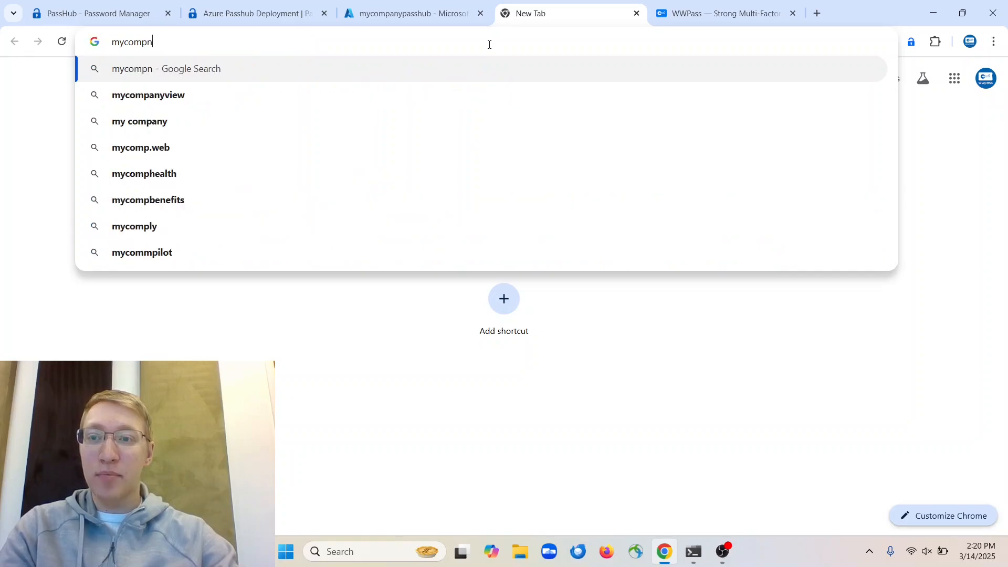
pyautogui.press('BackSpace')
pyautogui.press('BackSpace')
pyautogui.write('any')
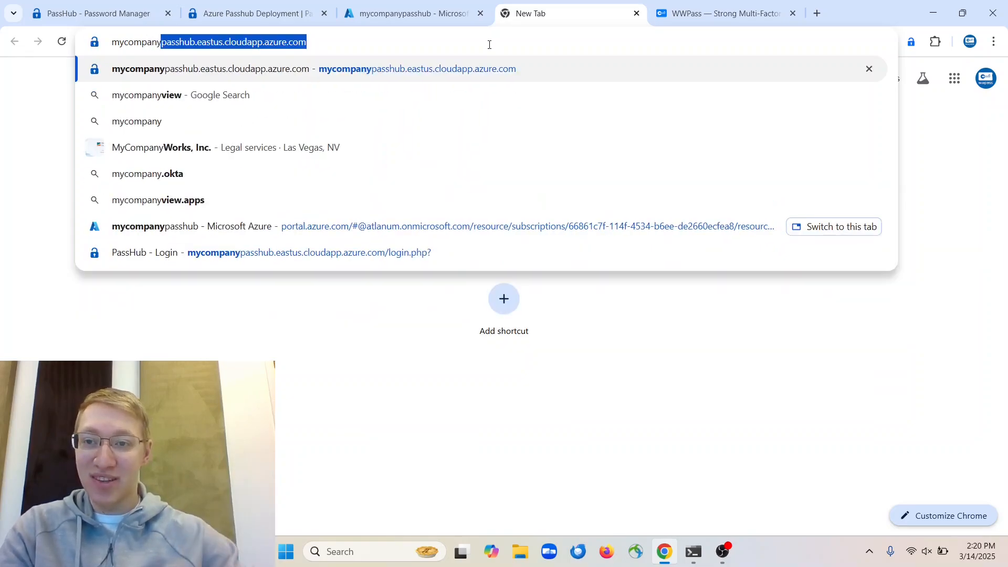
pyautogui.press('End')
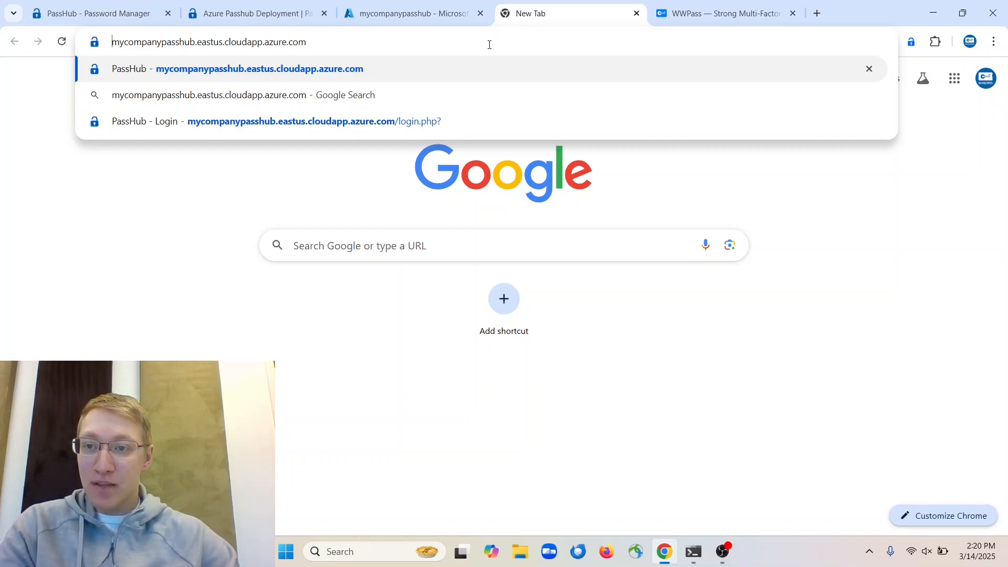
pyautogui.write('http://')
pyautogui.press('Return')
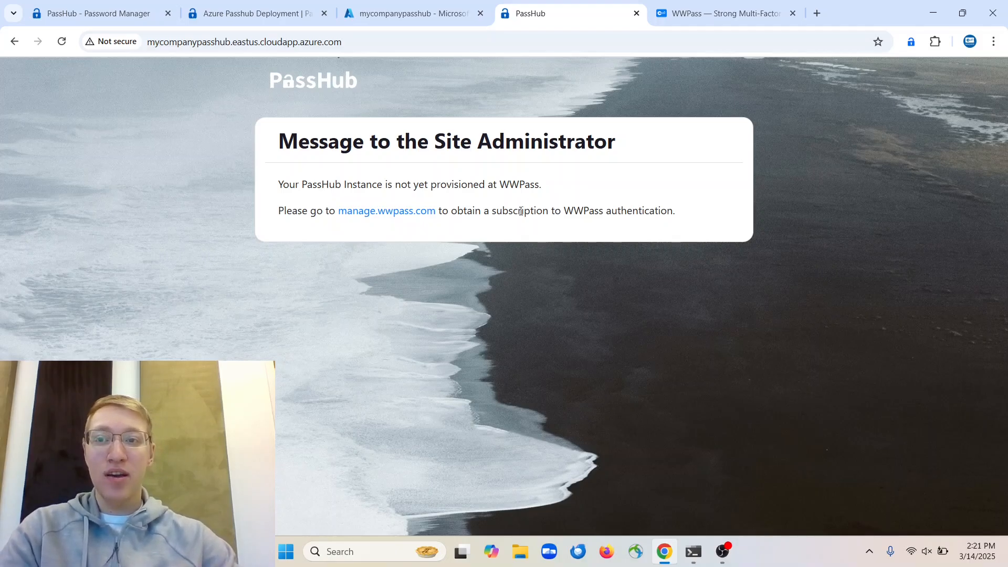
pyautogui.click(118, 48)
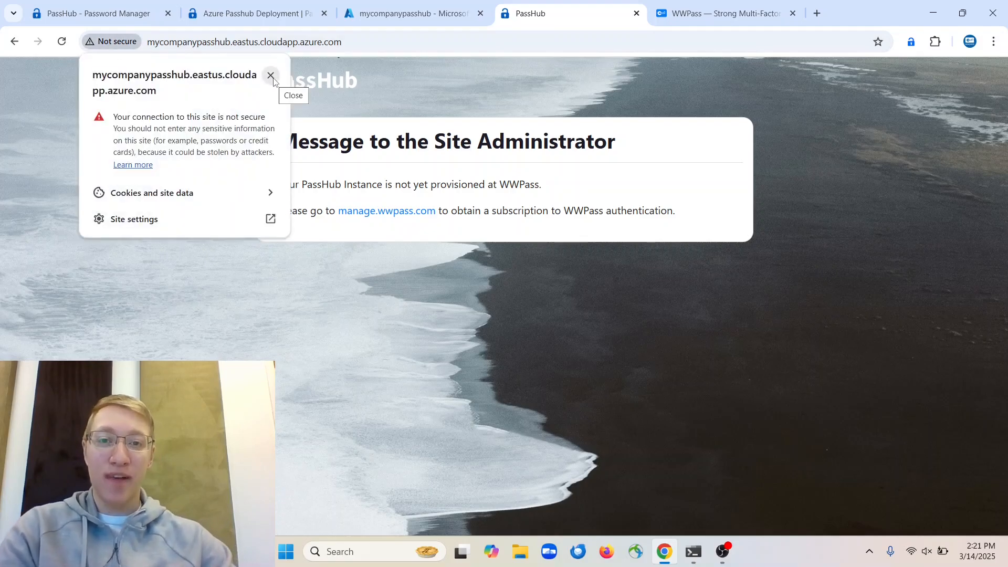
pyautogui.click(271, 76)
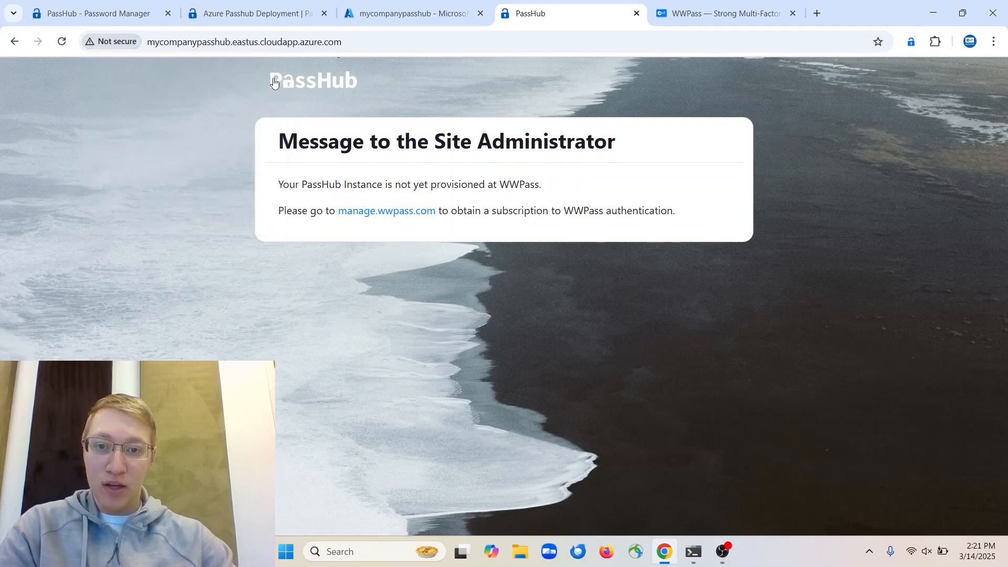
pyautogui.click(698, 546)
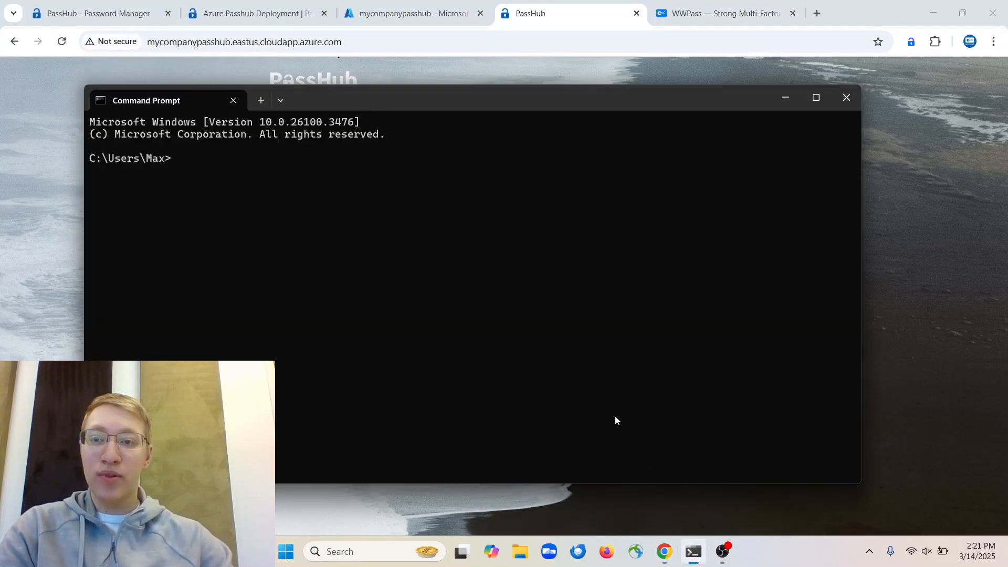
pyautogui.write('ssh')
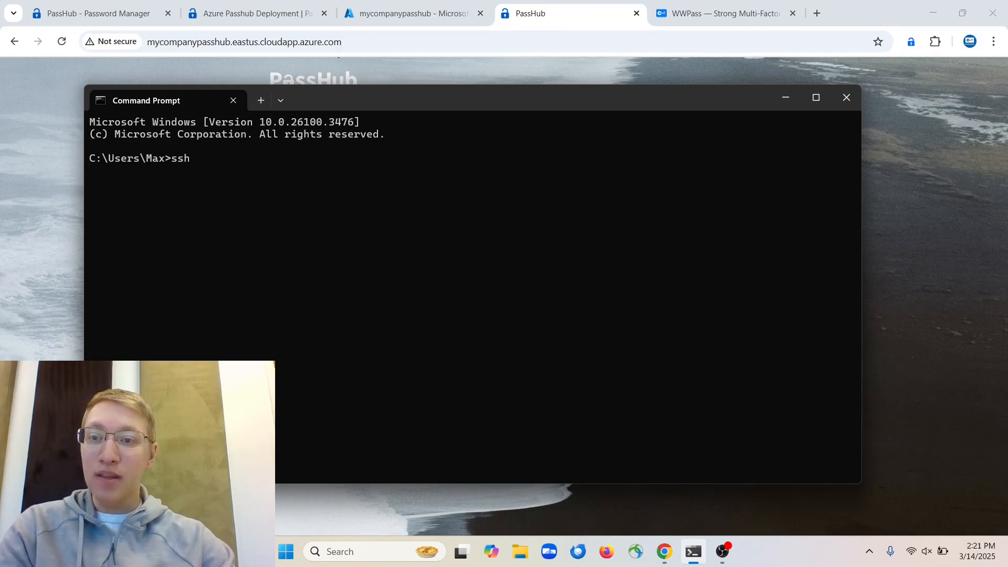
pyautogui.write(' pass')
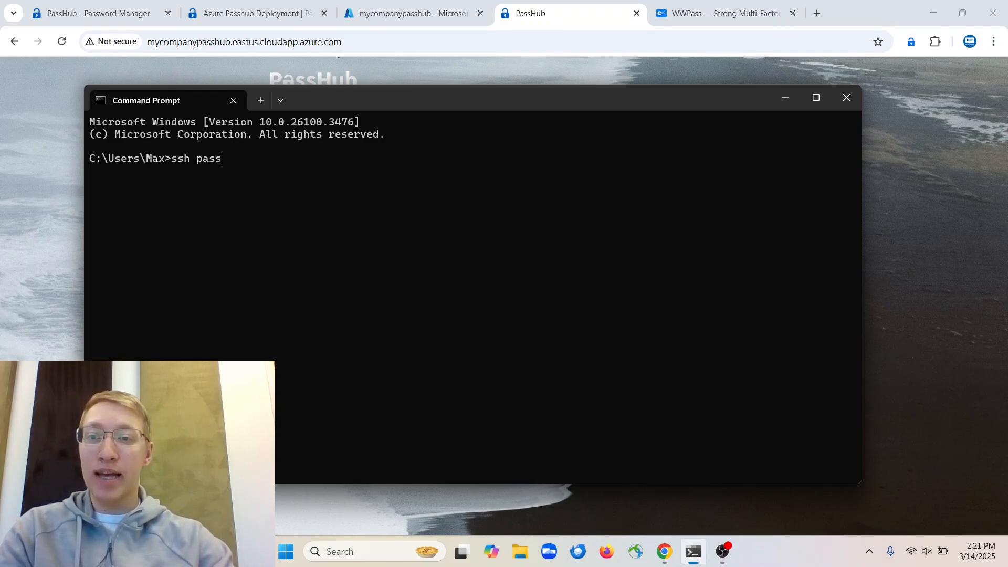
pyautogui.write('hubAdmin@')
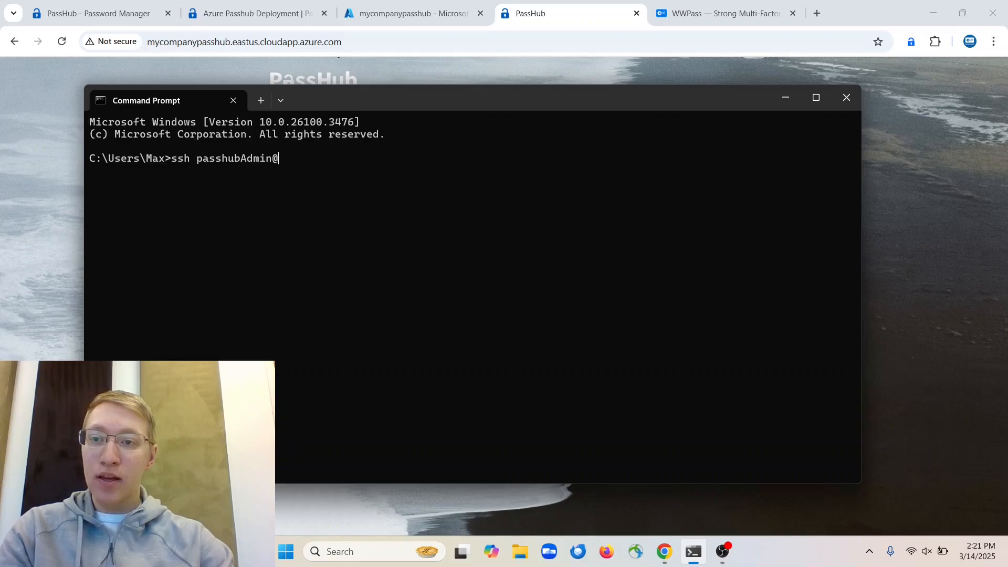
pyautogui.write('mycompany')
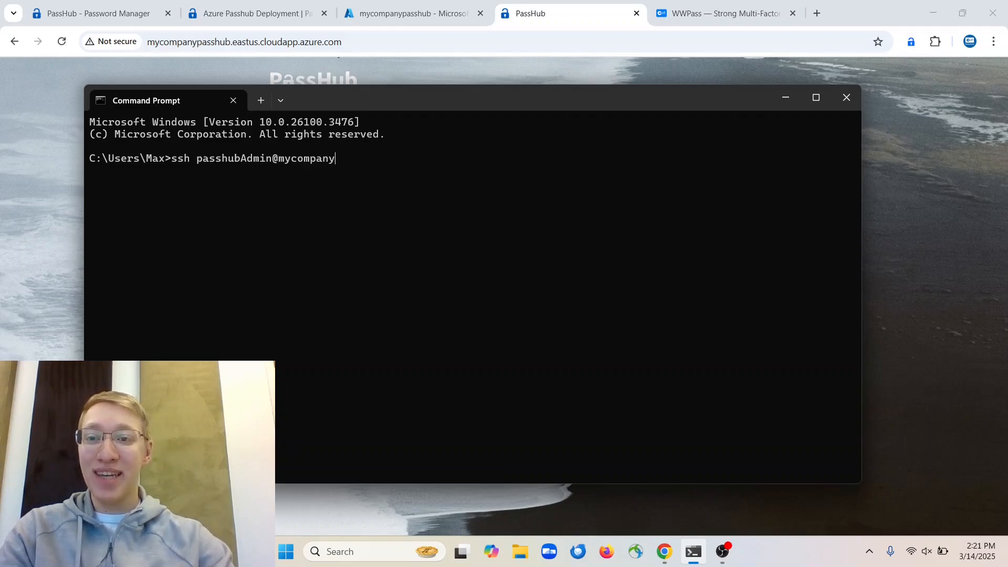
pyautogui.write('passhub.eastu')
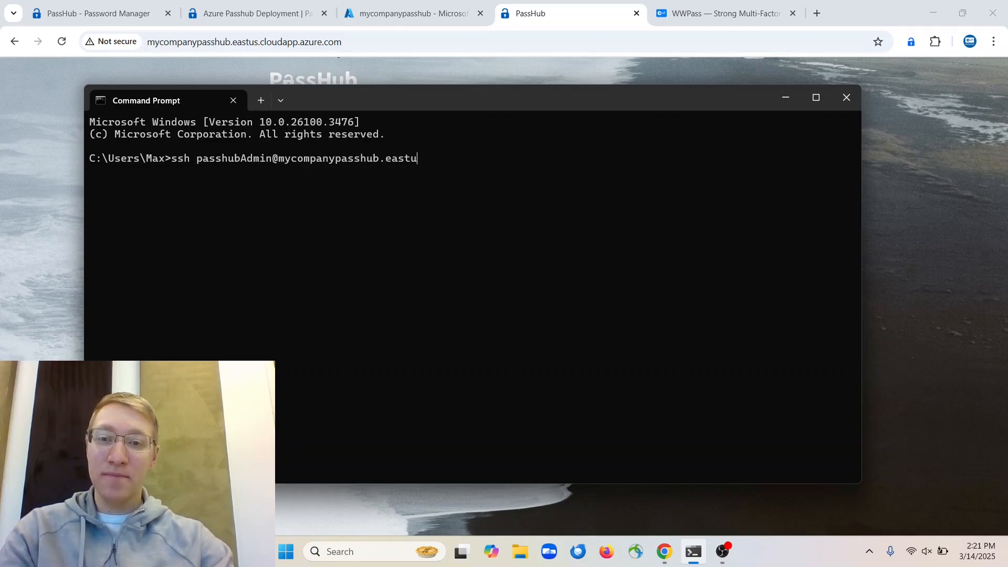
pyautogui.write('s.cloudapp.')
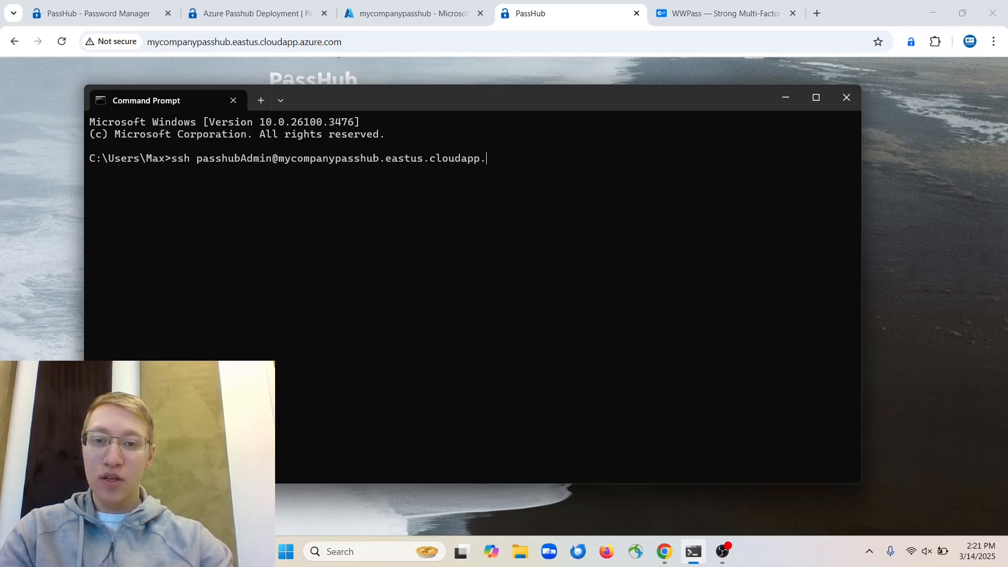
pyautogui.write('azure.com')
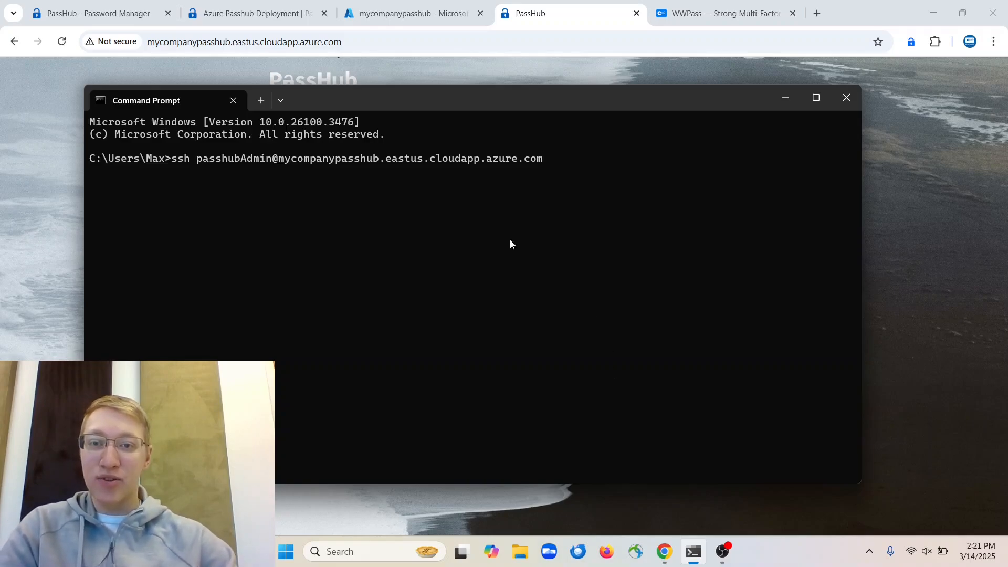
# Open the PasshubLinux-ip public IP address overview from the Azure resource group list
pyautogui.click(280, 5)
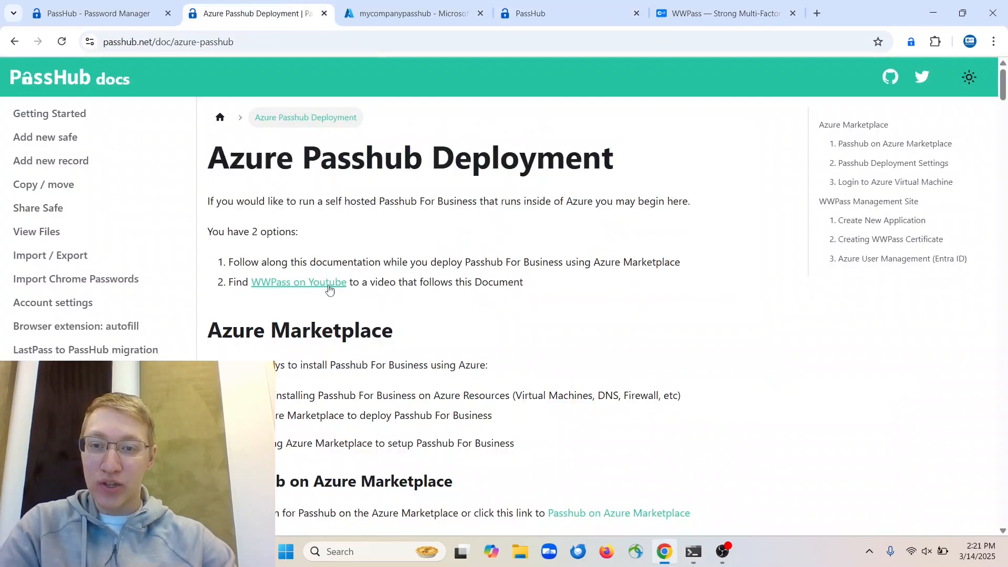
pyautogui.click(381, 21)
pyautogui.click(263, 387)
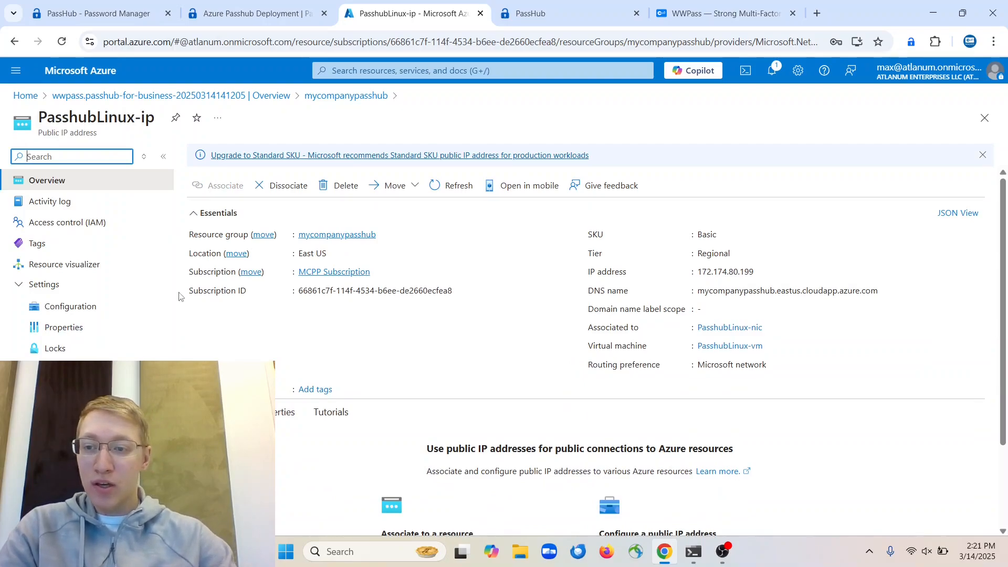
# Inspect the PasshubLinux-ip Configuration and the Create alias record form, which finds no DNS zone, then return
pyautogui.click(118, 305)
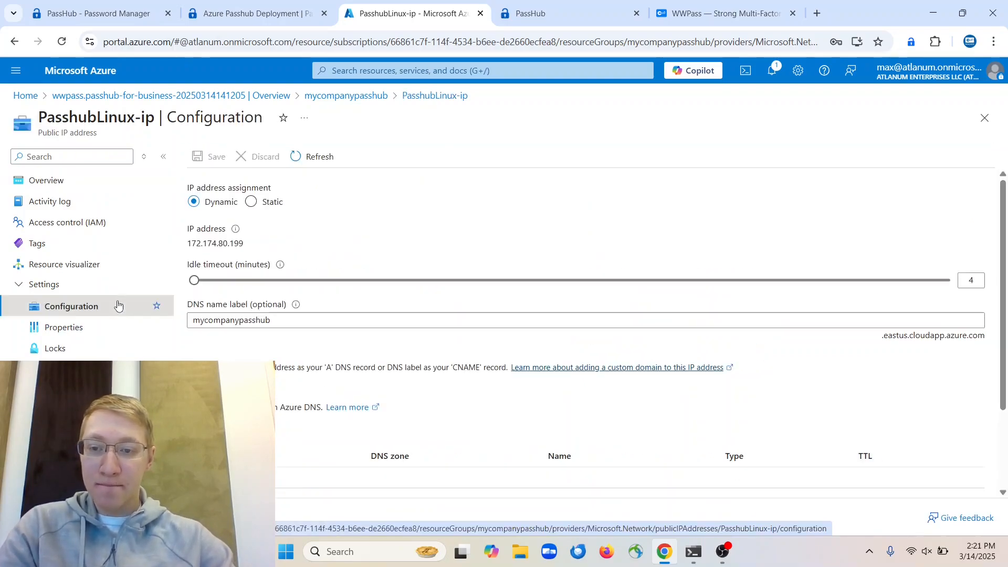
pyautogui.scroll(-1, 358, 379)
pyautogui.scroll(-1, 357, 379)
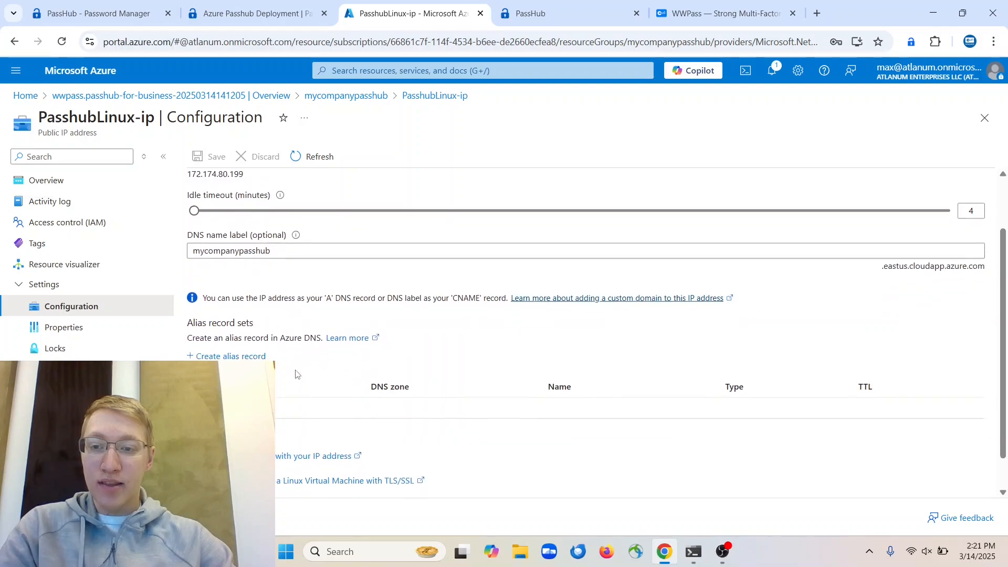
pyautogui.click(245, 357)
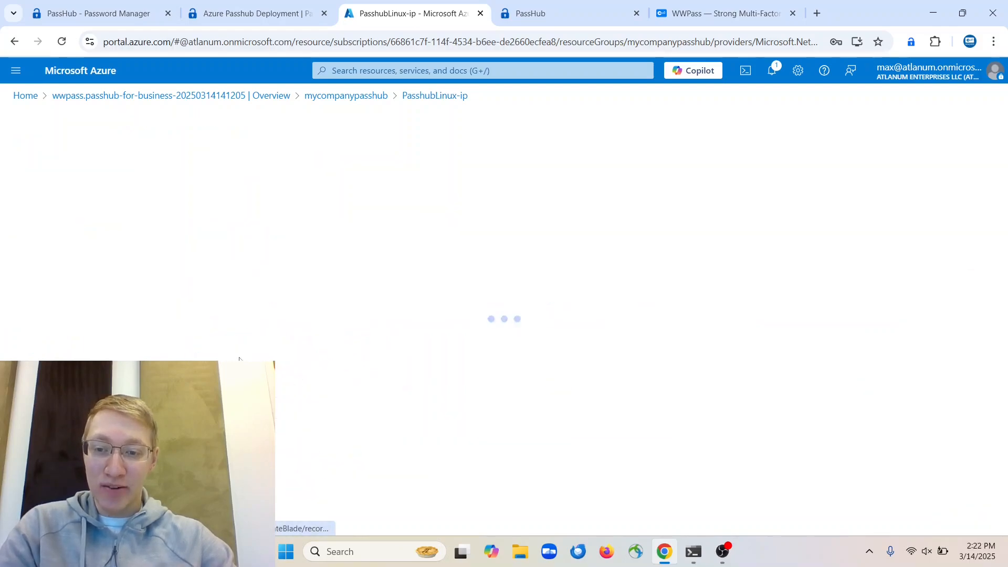
pyautogui.click(164, 224)
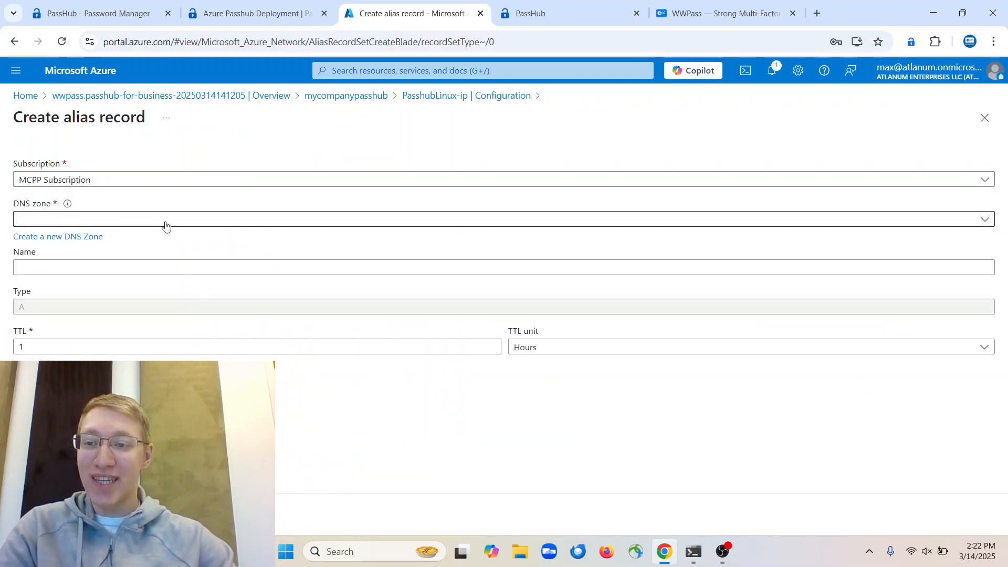
pyautogui.click(188, 281)
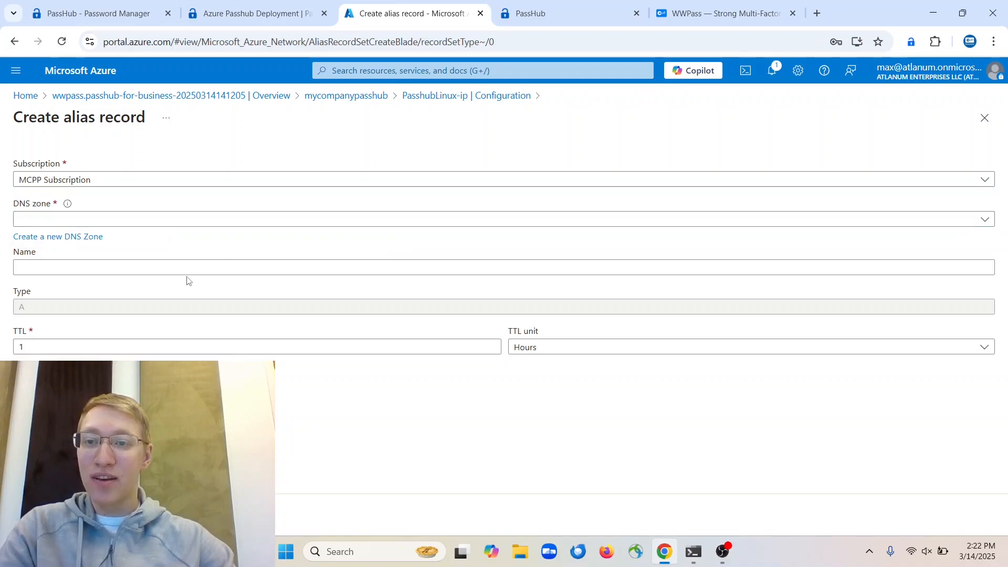
pyautogui.click(412, 96)
pyautogui.scroll(2, 431, 288)
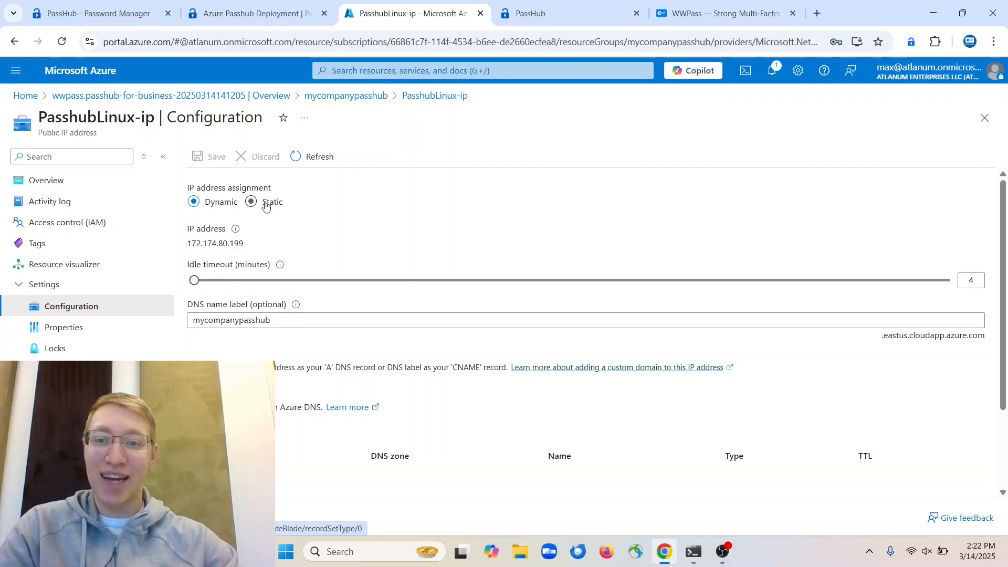
# SSH into the PassHub VM as passhubAdmin, accepting the host key and entering the account password
pyautogui.click(593, 8)
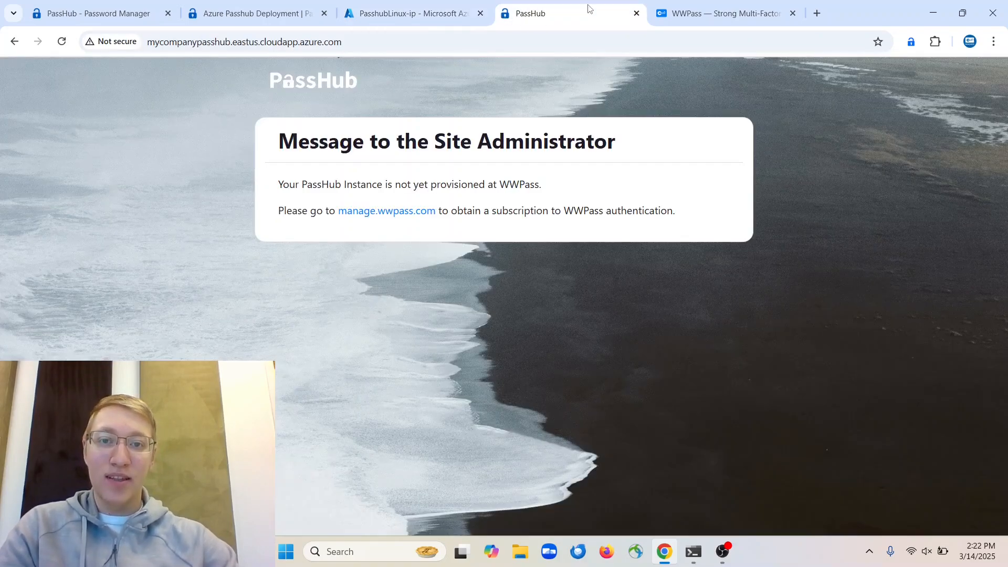
pyautogui.click(696, 553)
pyautogui.press('Return')
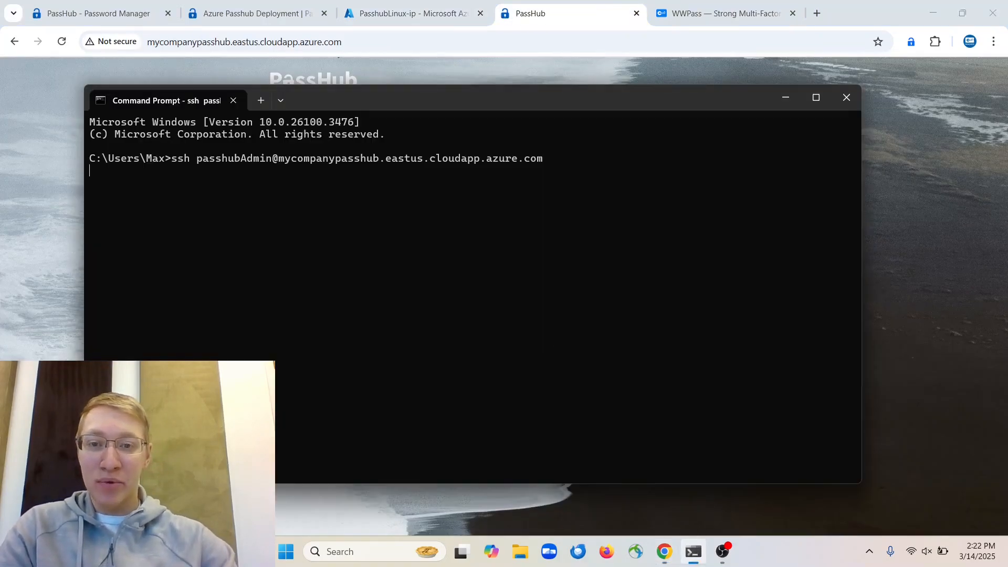
pyautogui.write('yes')
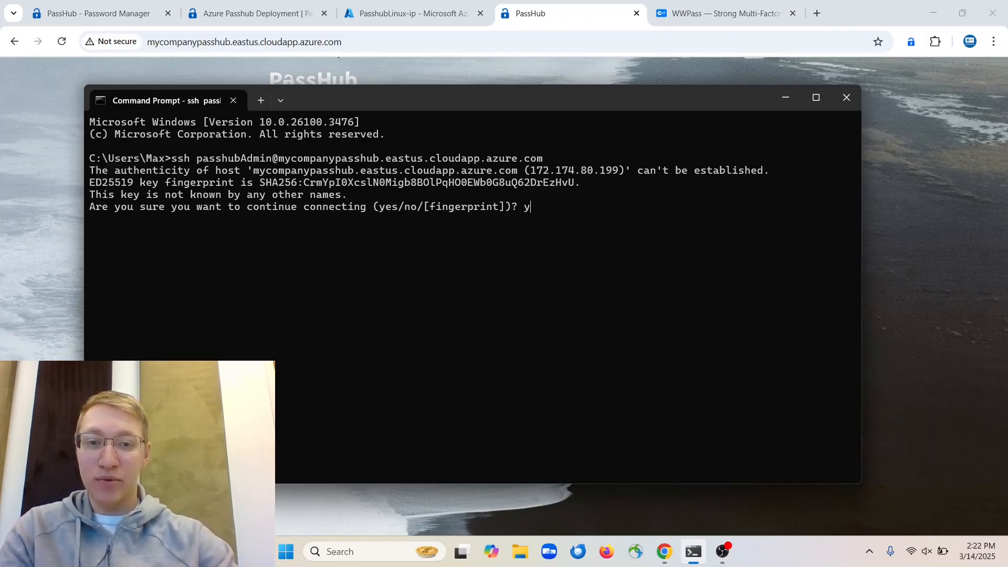
pyautogui.press('Return')
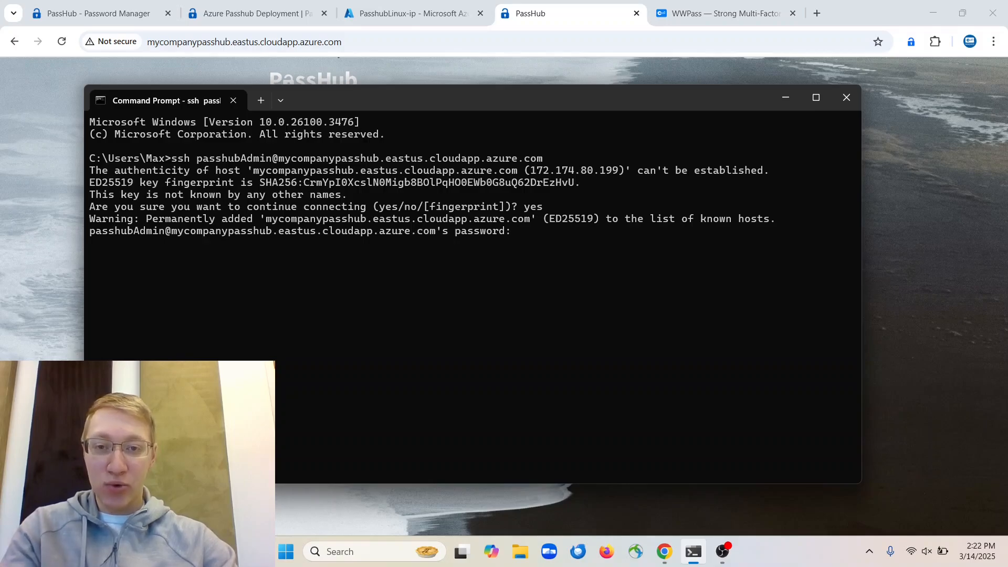
pyautogui.press('Return')
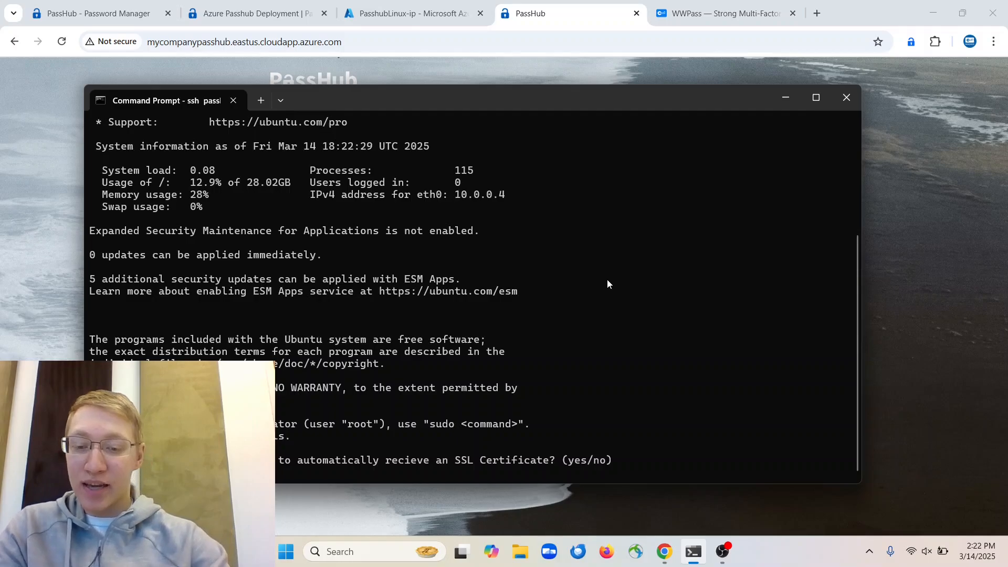
# Have Certbot obtain an SSL certificate, agreeing to the Let's Encrypt terms of service
pyautogui.press('Return')
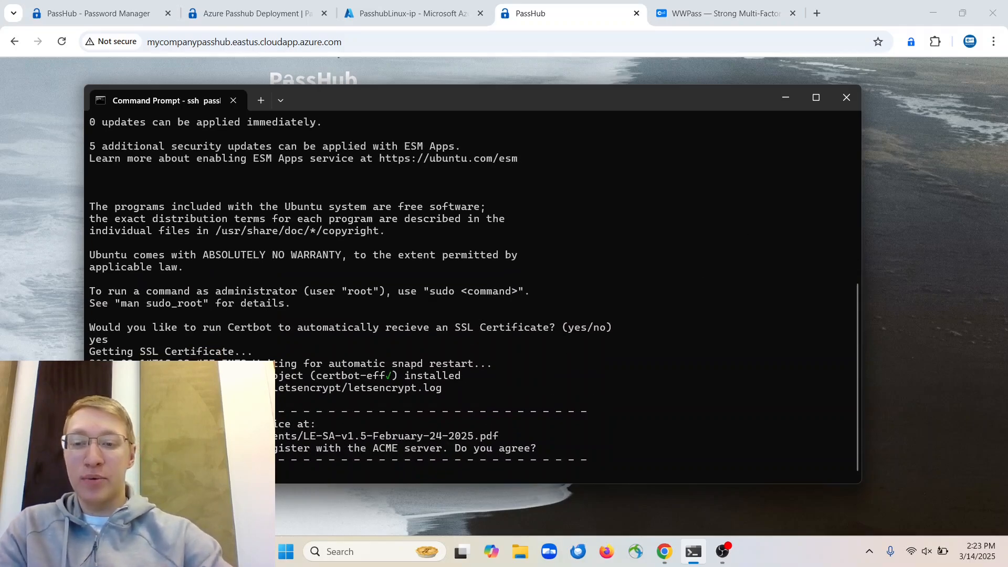
pyautogui.write('y')
pyautogui.press('Return')
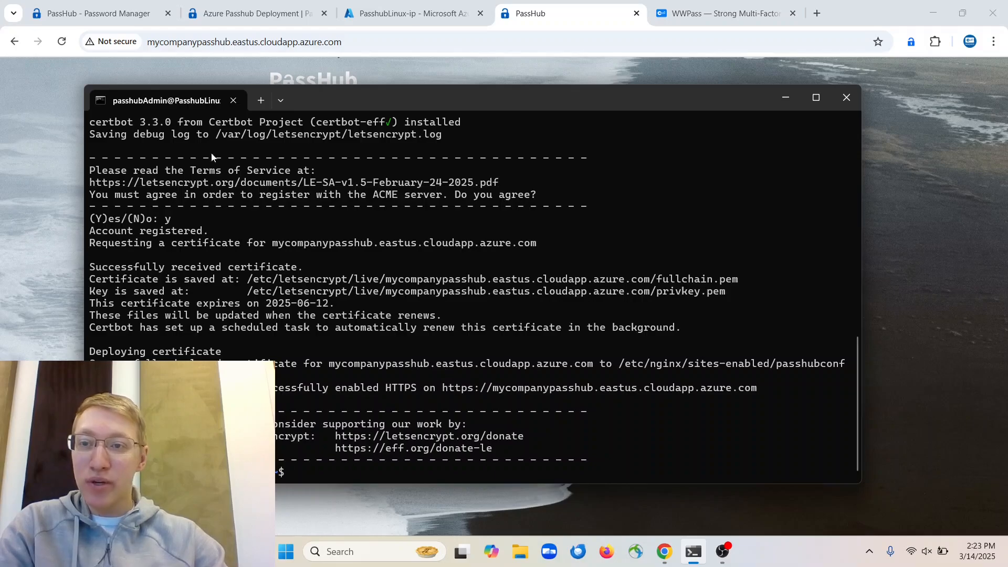
pyautogui.click(59, 109)
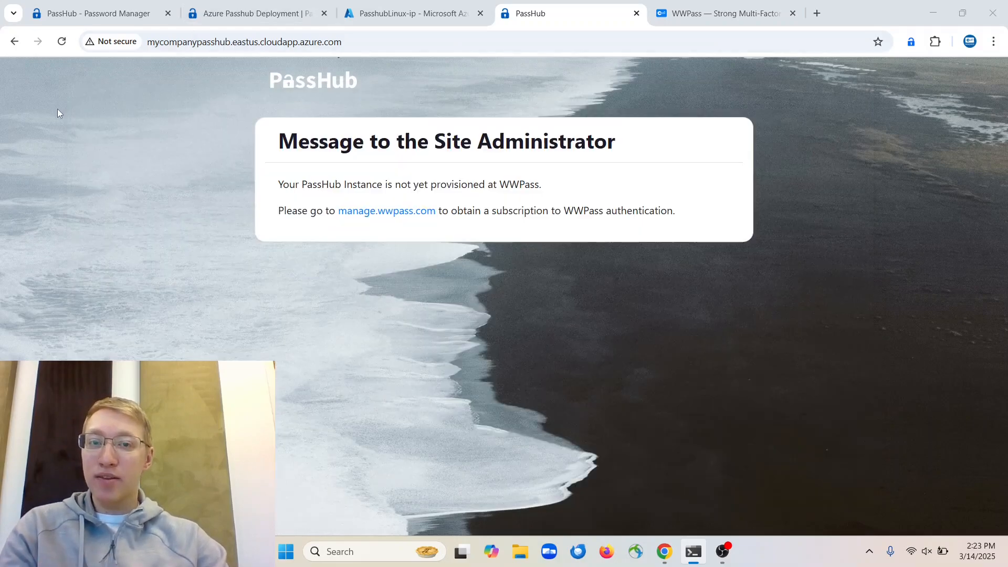
# Reload the PassHub site and confirm it now loads over https with a secure connection
pyautogui.click(61, 41)
pyautogui.click(113, 42)
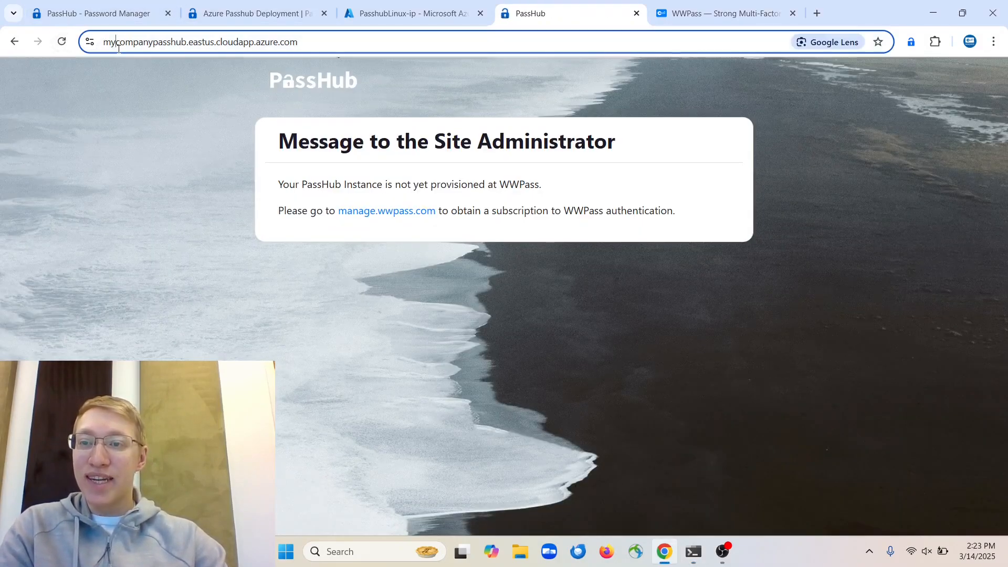
pyautogui.click(115, 44)
pyautogui.click(90, 42)
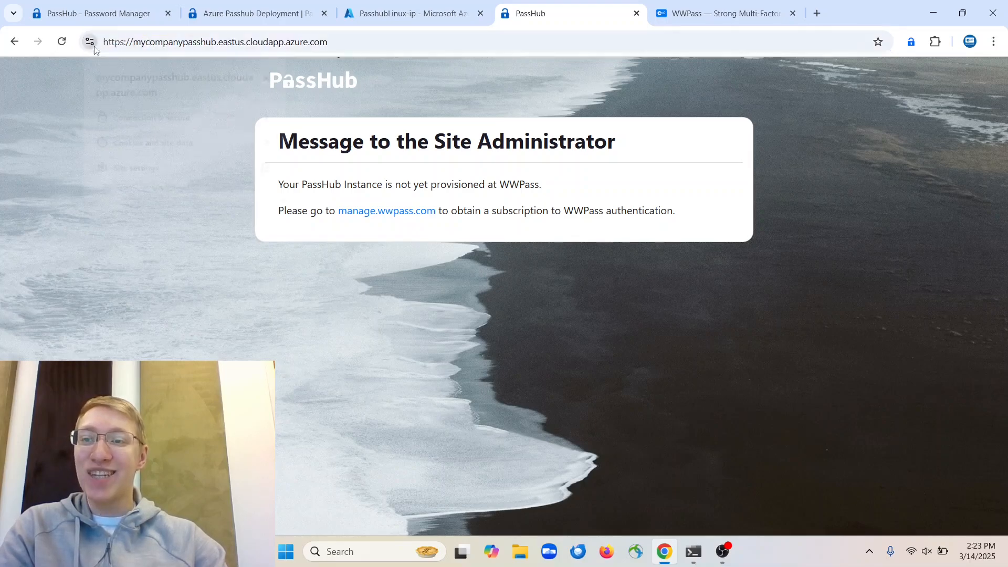
pyautogui.click(166, 259)
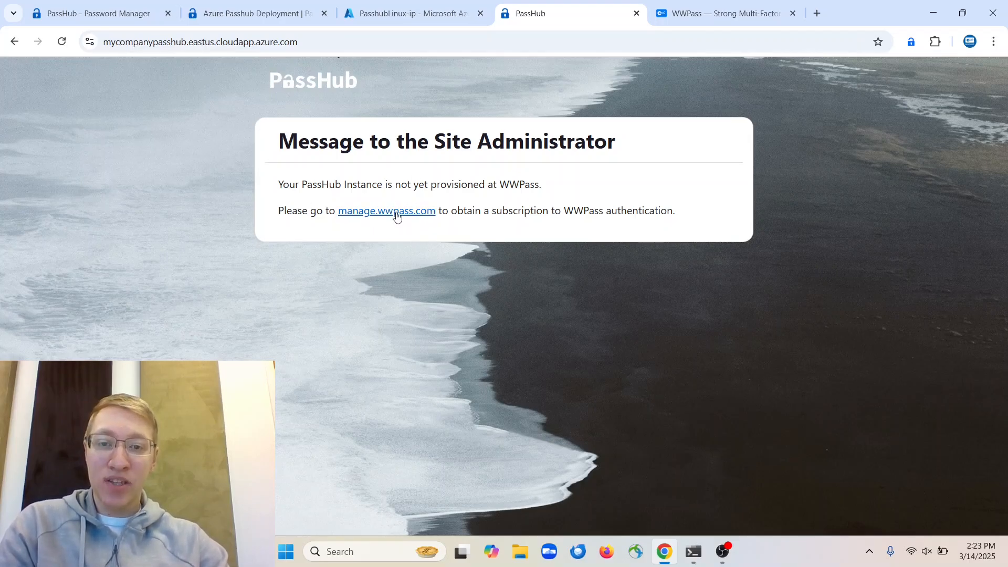
pyautogui.click(684, 6)
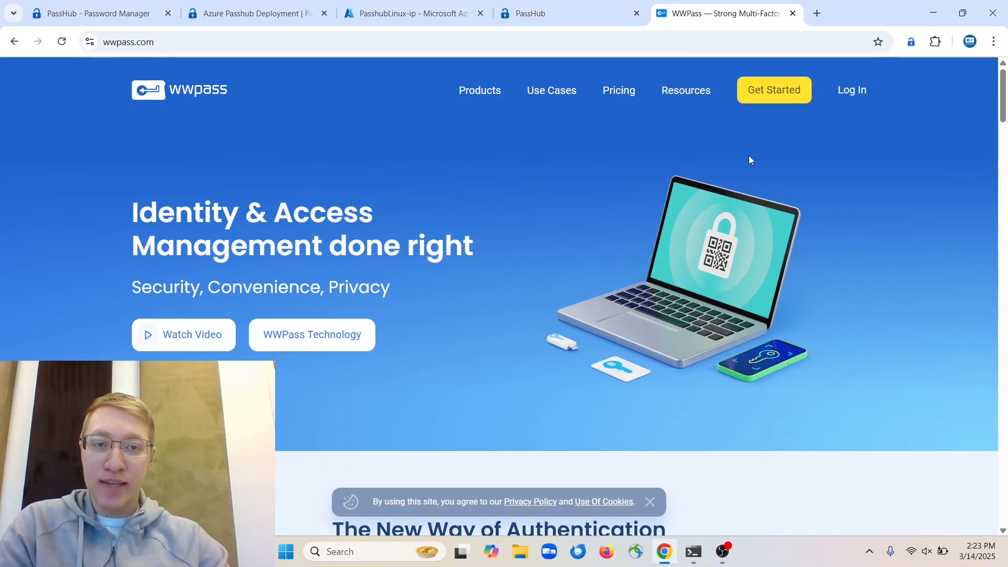
# Log in to the WWPass management site
pyautogui.moveTo(868, 97); pyautogui.dragTo(862, 93)
pyautogui.click(861, 92)
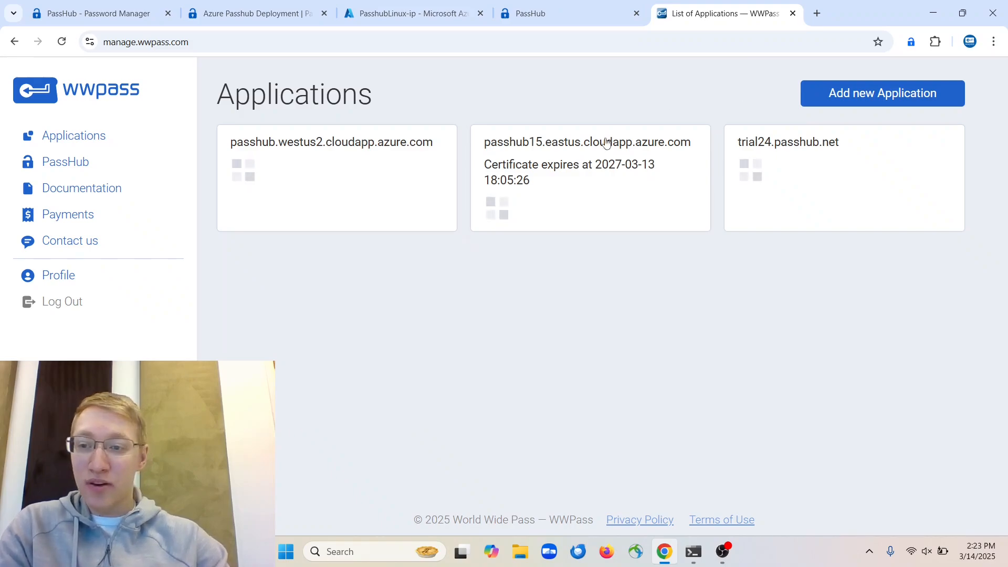
pyautogui.click(153, 302)
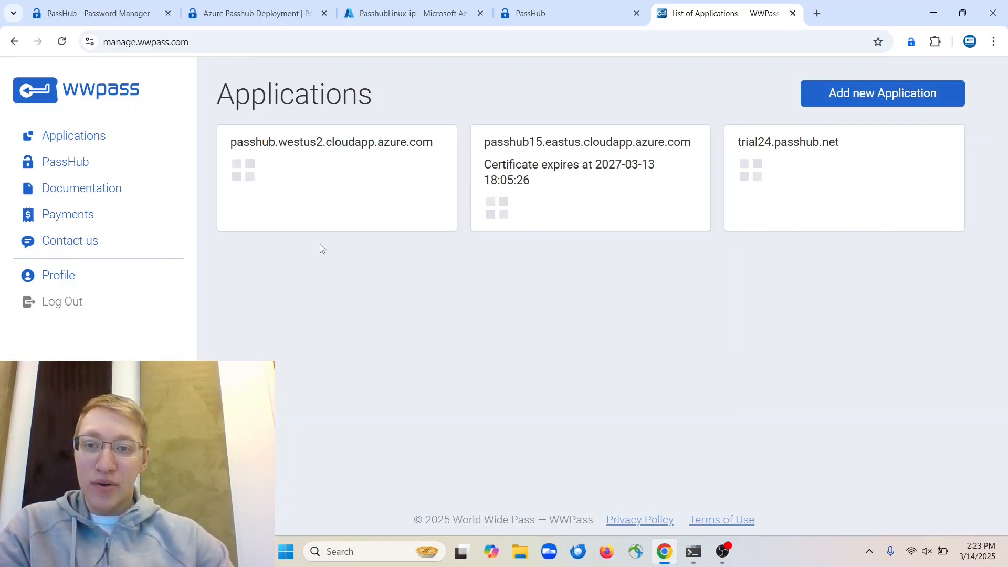
# Add the application domain mycompanypasshub.eastus.cloudapp.azure.com for registration
pyautogui.click(830, 107)
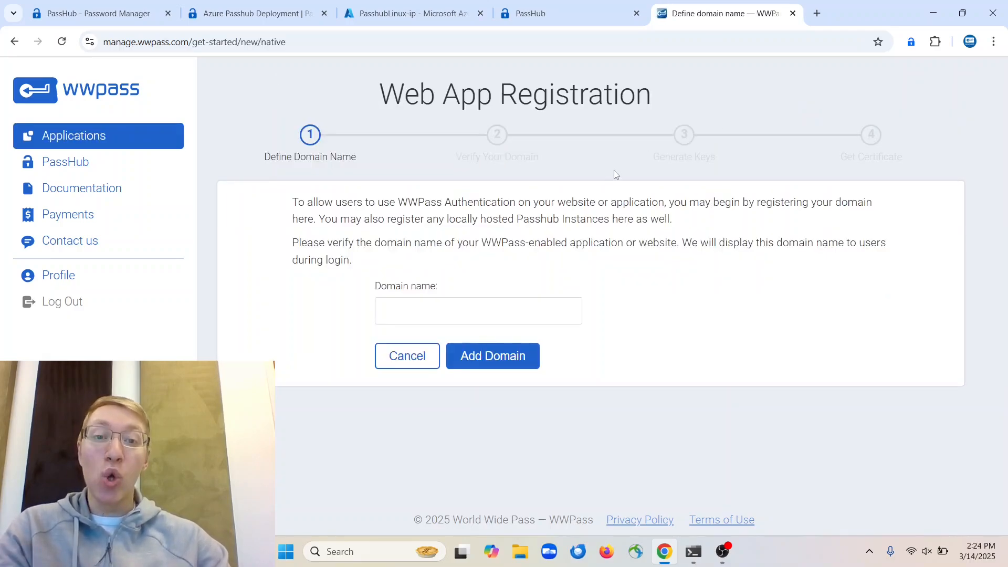
pyautogui.click(449, 305)
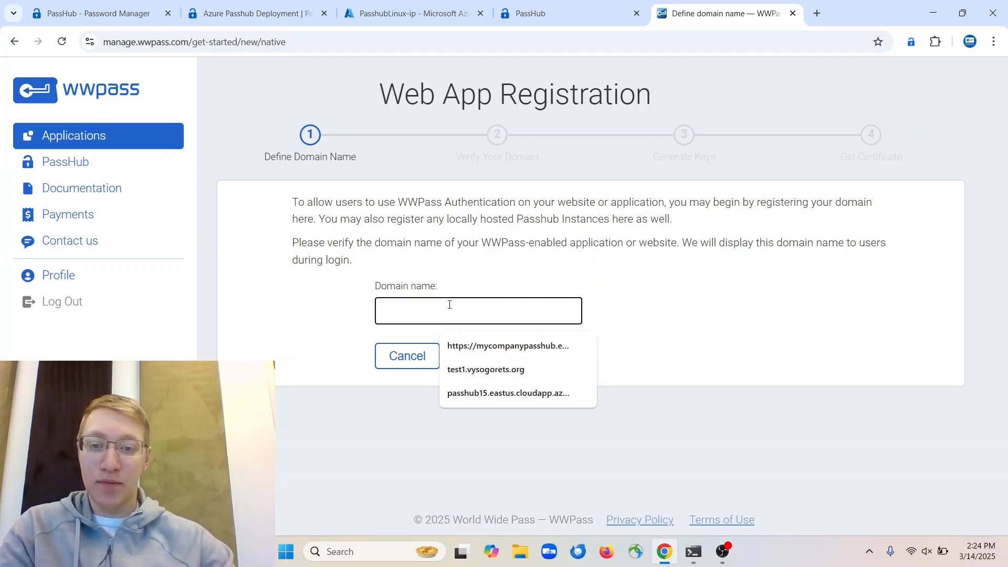
pyautogui.write('myco')
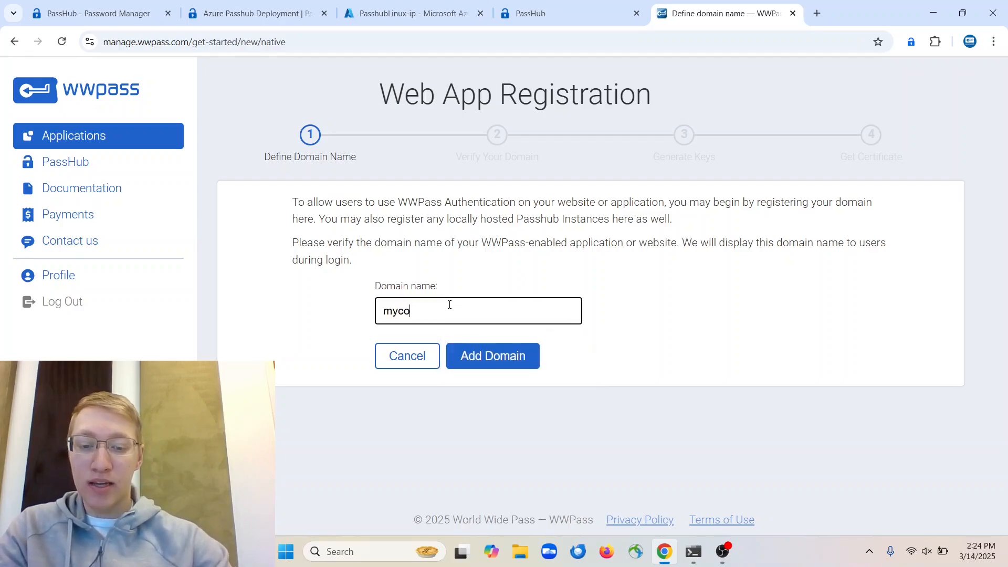
pyautogui.write('mpanypasshub.esa')
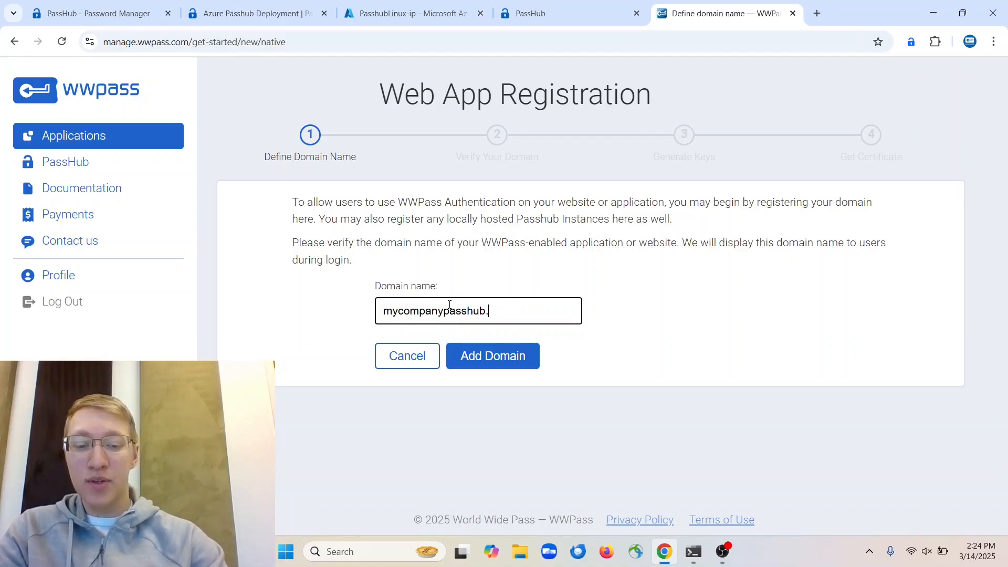
pyautogui.press('BackSpace')
pyautogui.press('BackSpace')
pyautogui.write('ast')
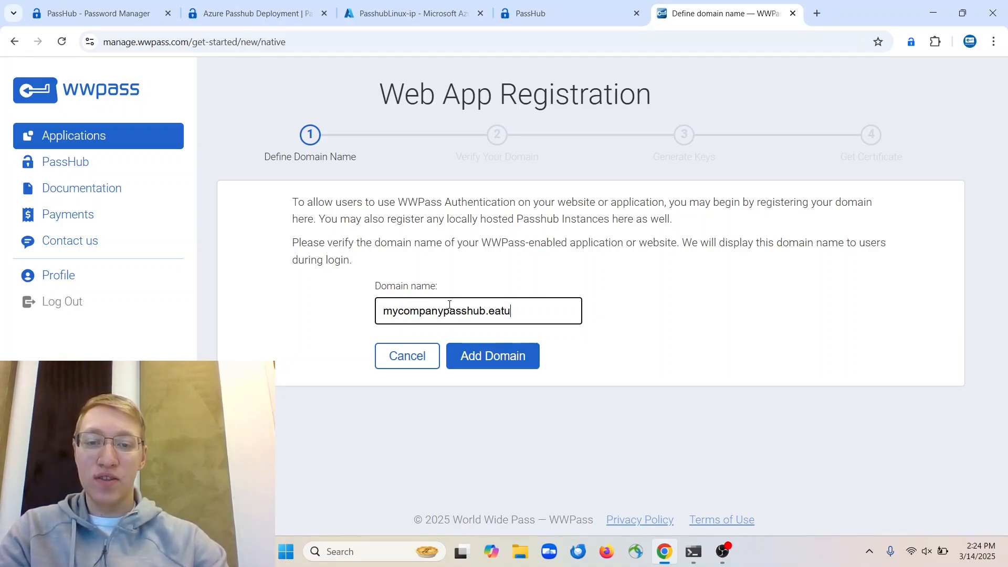
pyautogui.write('us.clo')
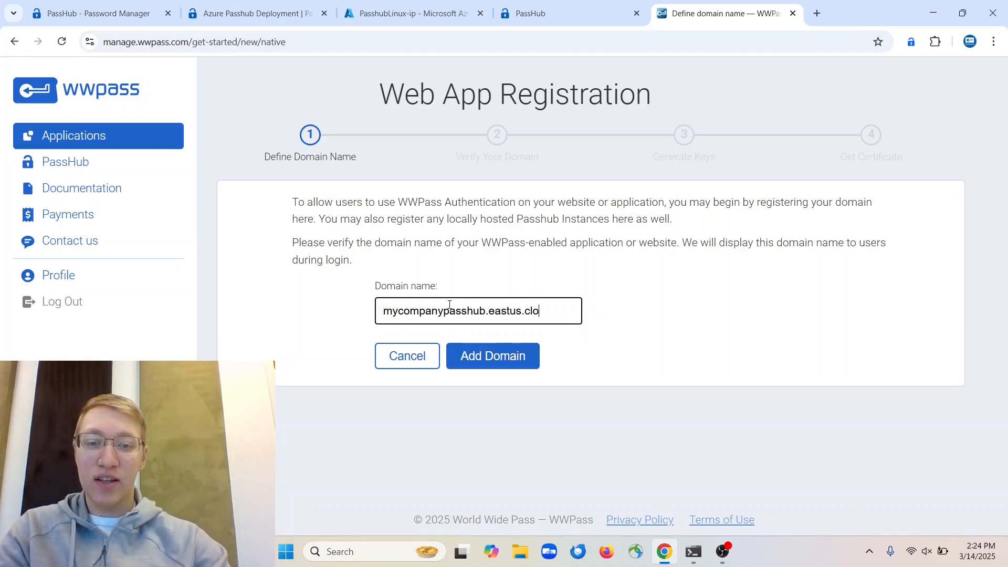
pyautogui.write('udapp.azure.')
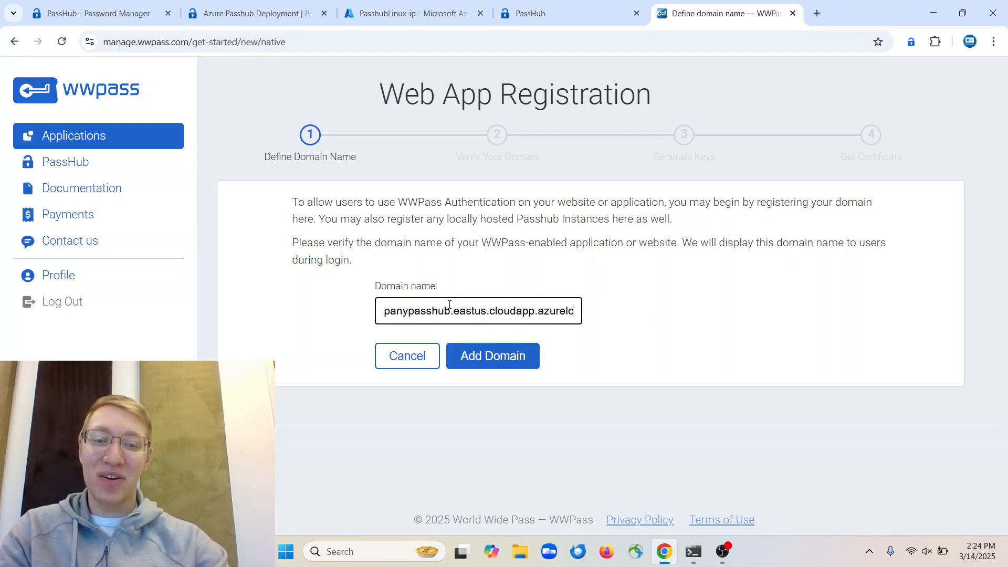
pyautogui.write('com')
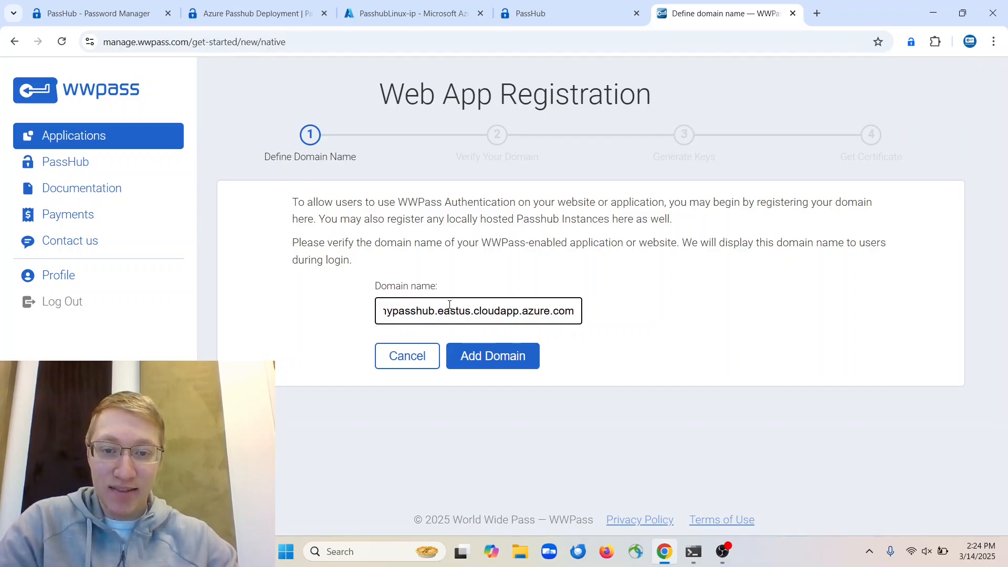
pyautogui.click(475, 352)
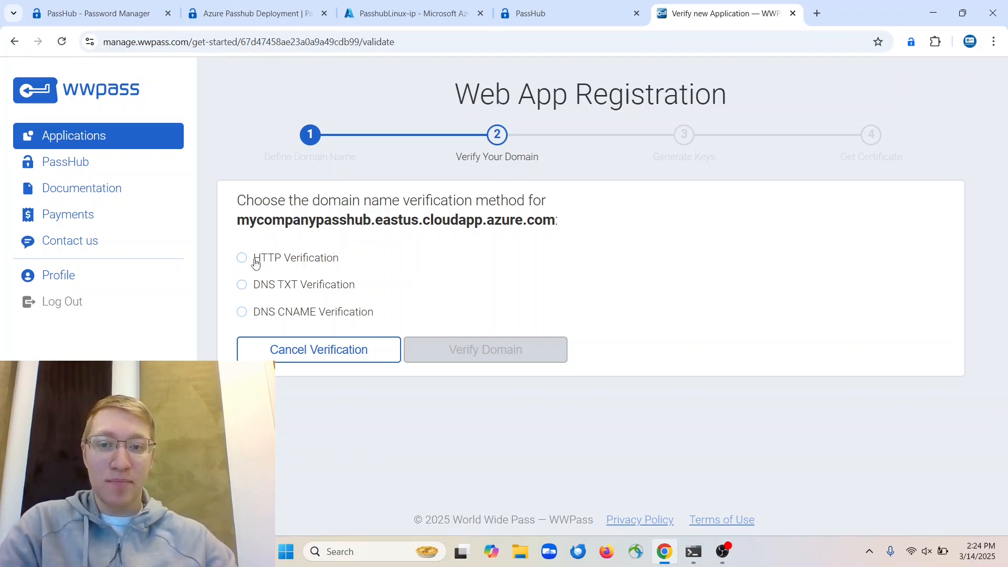
# Select HTTP Verification and scroll to its verification file name and contents
pyautogui.click(256, 261)
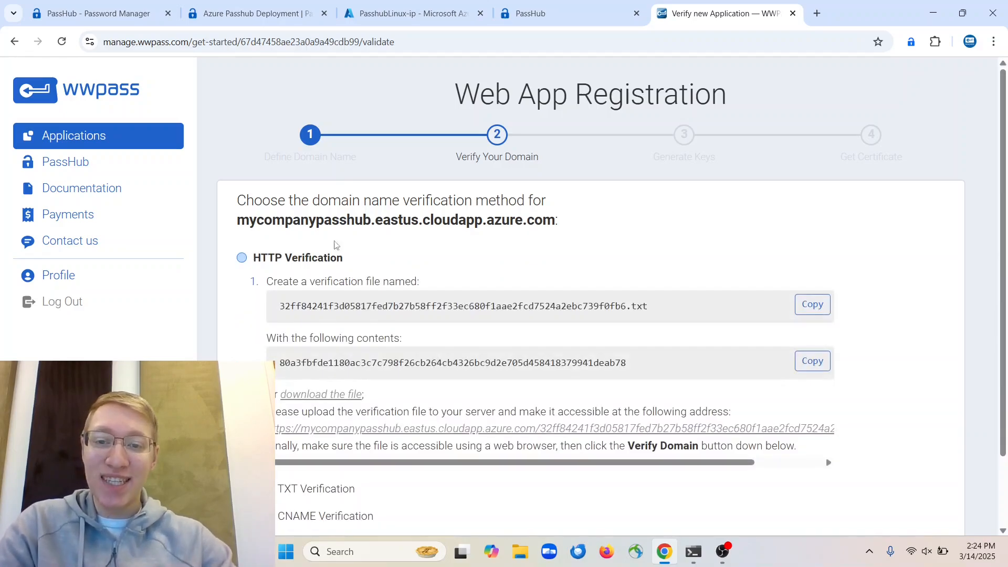
pyautogui.scroll(-2, 461, 233)
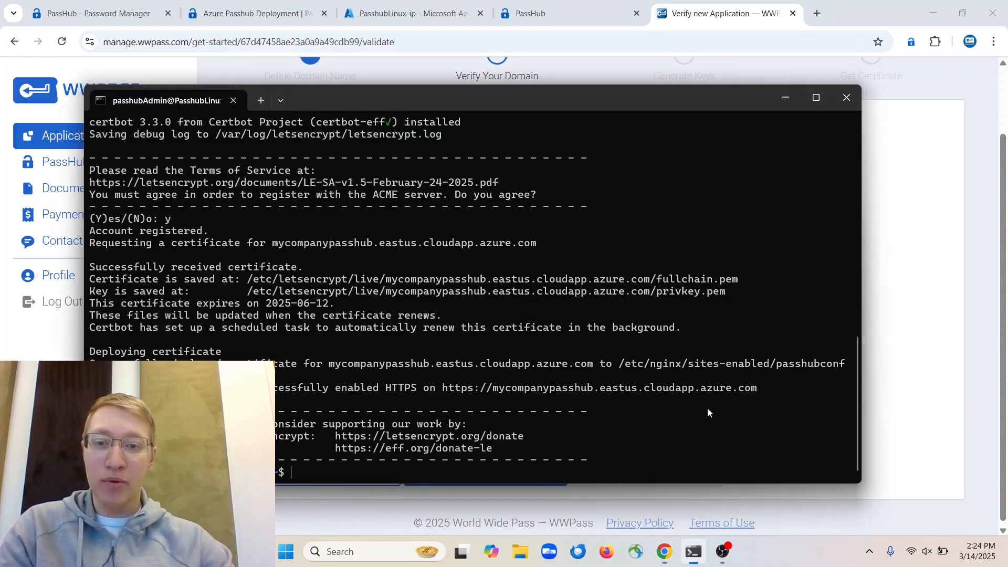
# Maximize the SSH terminal and change into /var/www/passhubAzure, listing its contents
pyautogui.click(693, 551)
pyautogui.click(817, 96)
pyautogui.write('ll')
pyautogui.press('Return')
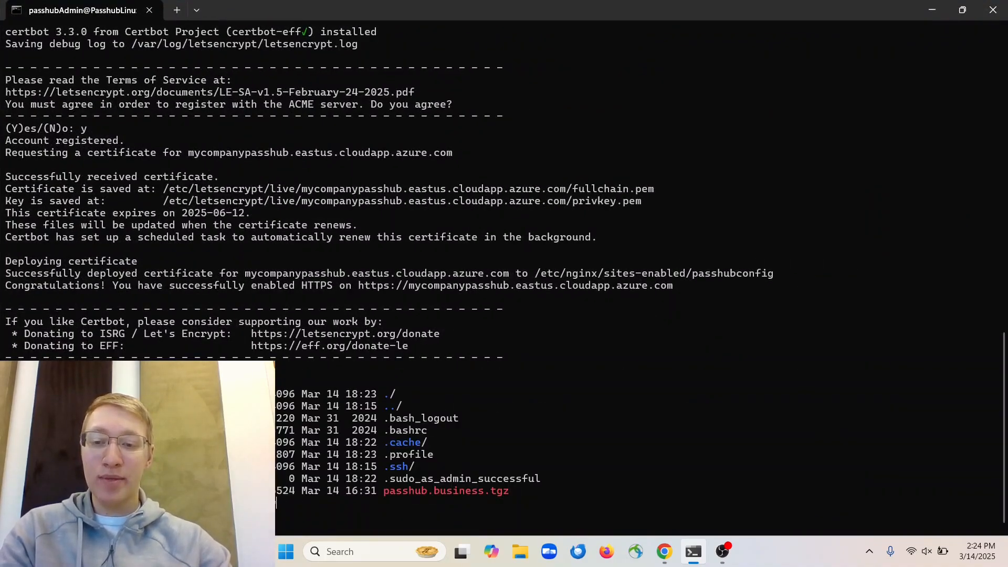
pyautogui.press('Return')
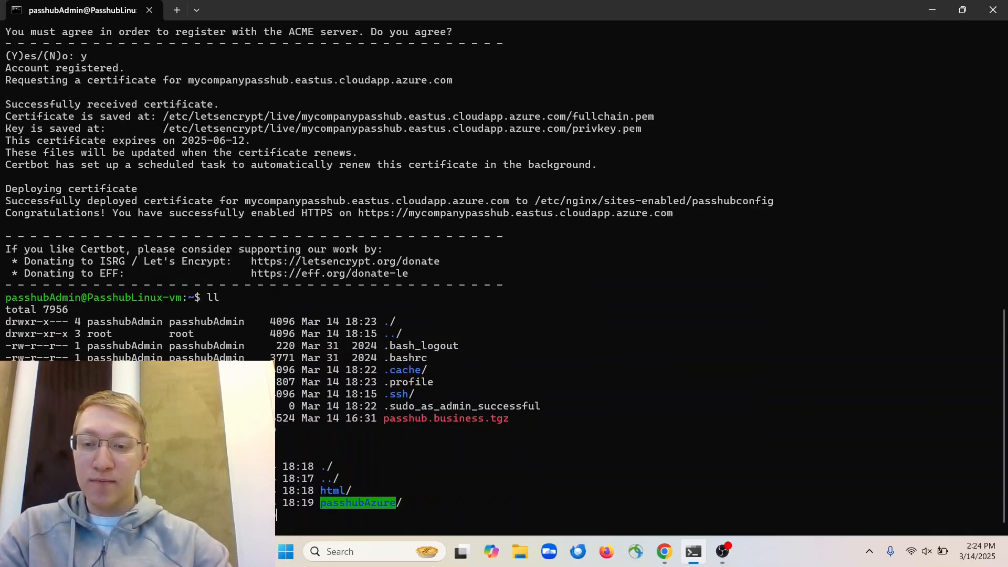
pyautogui.write('as')
pyautogui.press('Tab')
pyautogui.press('Return')
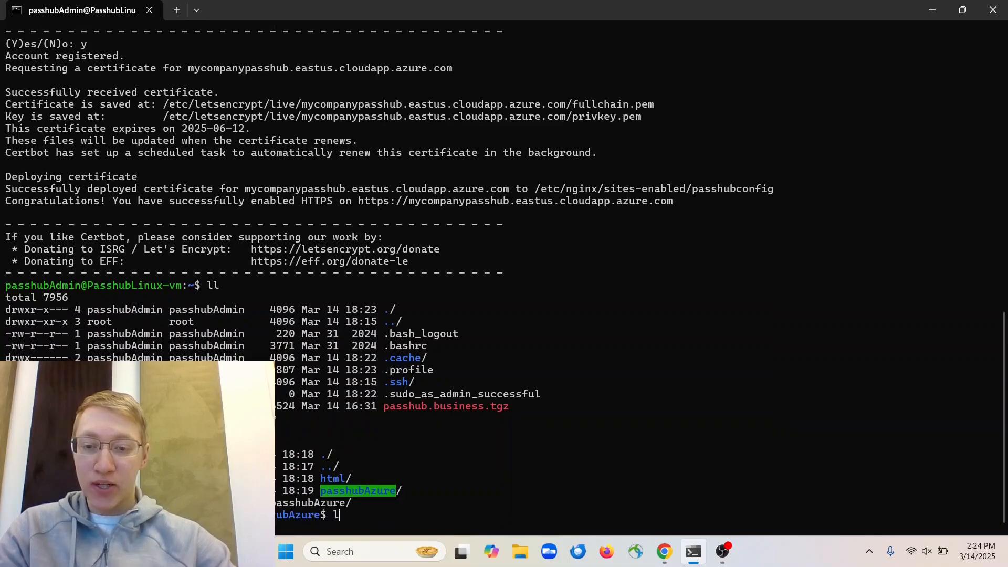
pyautogui.write('ll')
pyautogui.press('Return')
pyautogui.scroll(11, 678, 229)
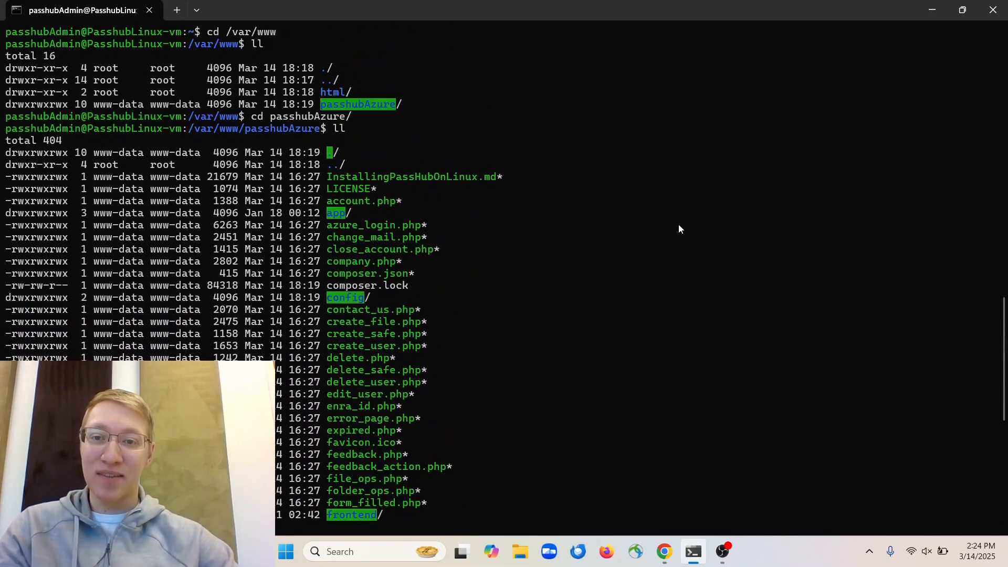
pyautogui.scroll(-11, 678, 229)
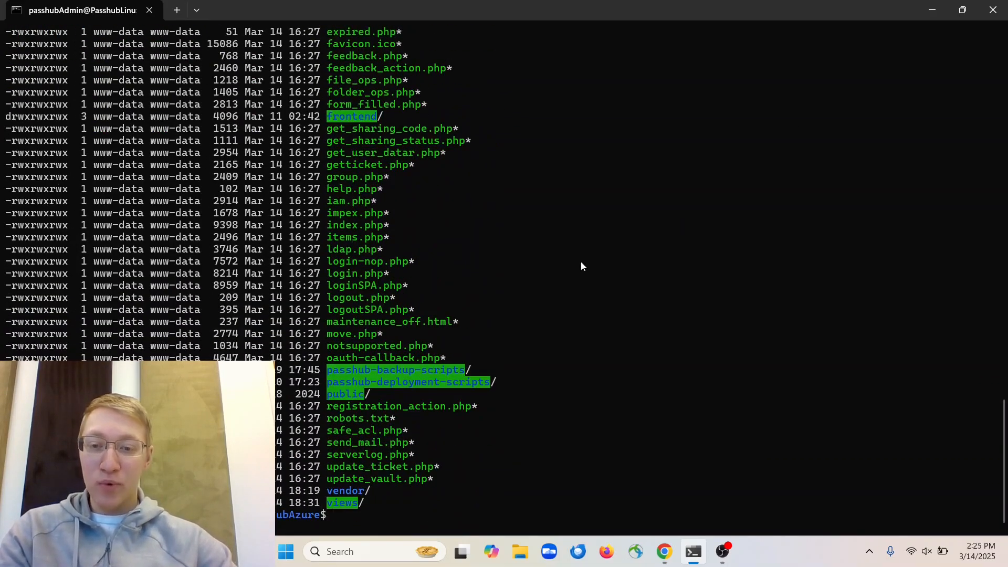
# Create a new nano file named with the copied WWPass verification file name
pyautogui.hotkey('alt', 'Tab')
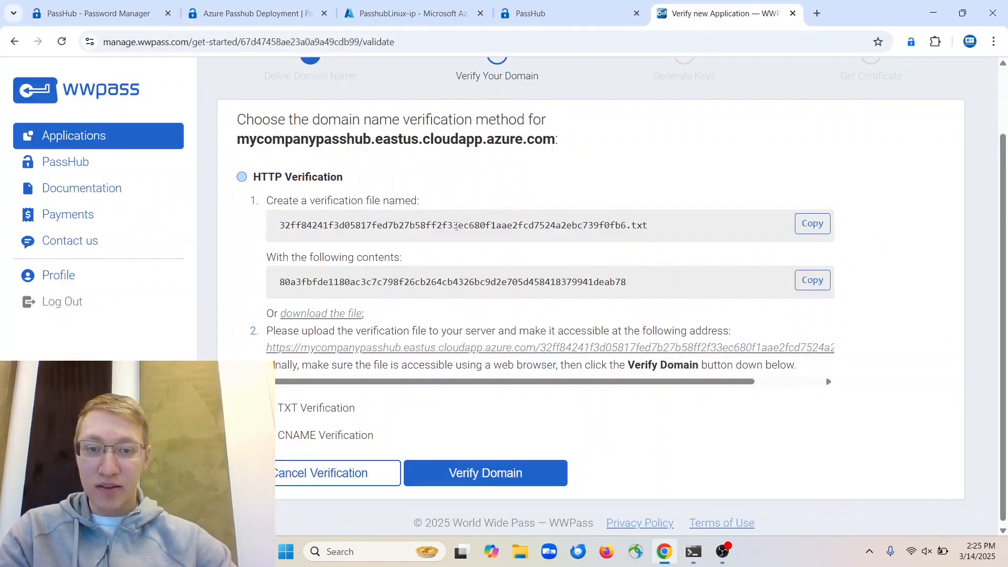
pyautogui.click(805, 231)
pyautogui.hotkey('alt', 'Tab')
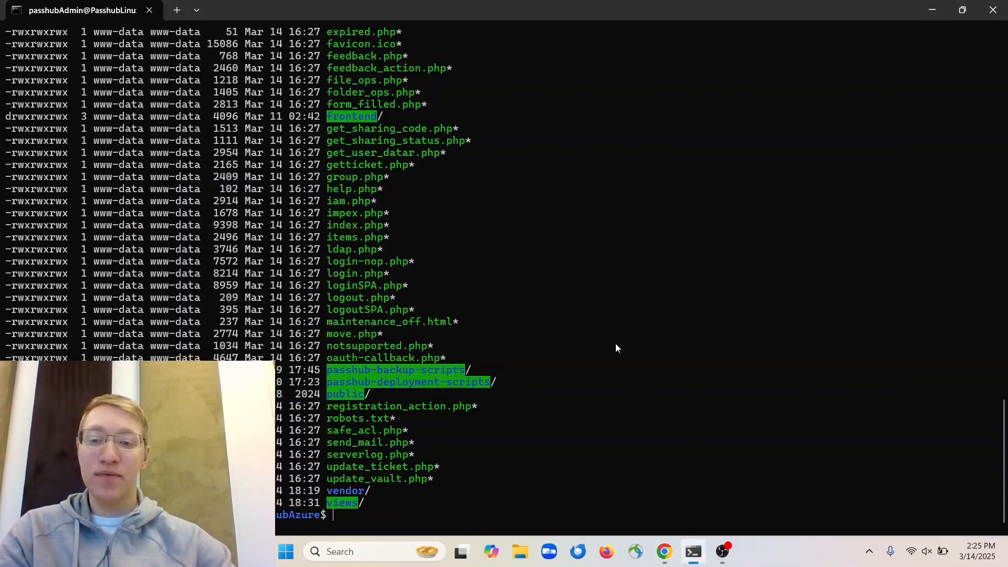
pyautogui.write('nano')
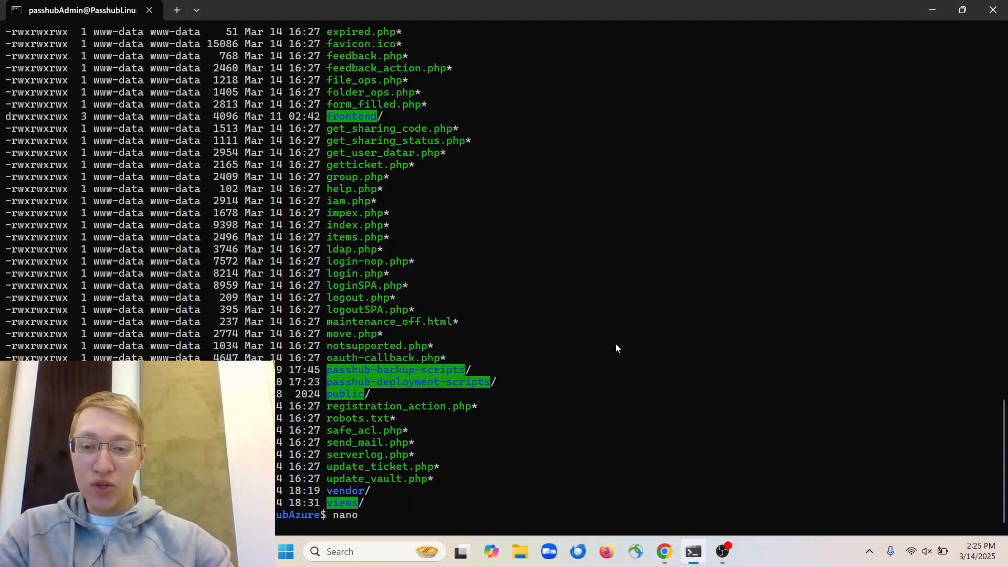
pyautogui.hotkey('ctrl', 'v')
pyautogui.press('Return')
# Paste the copied verification string into the file and save it
pyautogui.hotkey('alt', 'Tab')
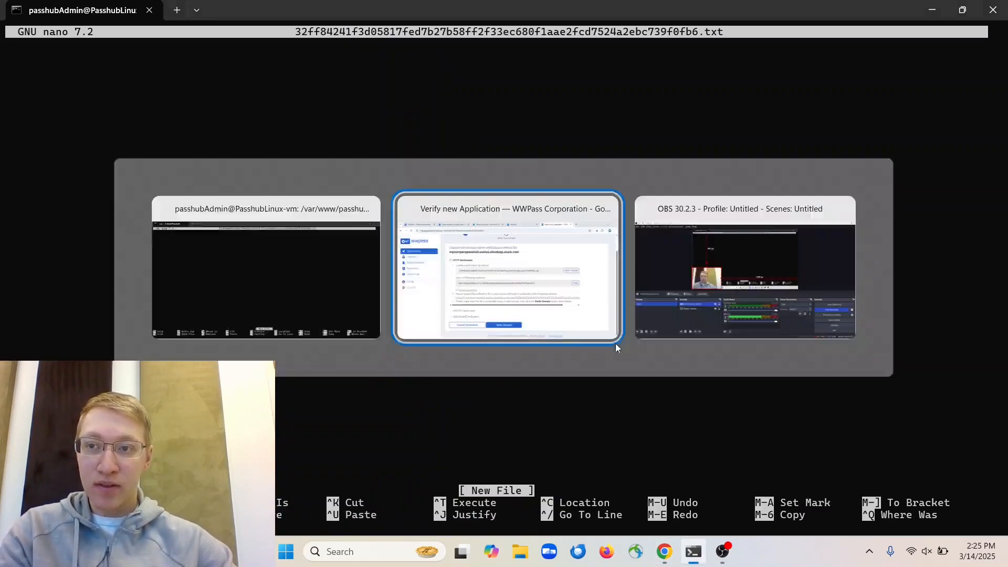
pyautogui.click(816, 281)
pyautogui.hotkey('alt', 'Tab')
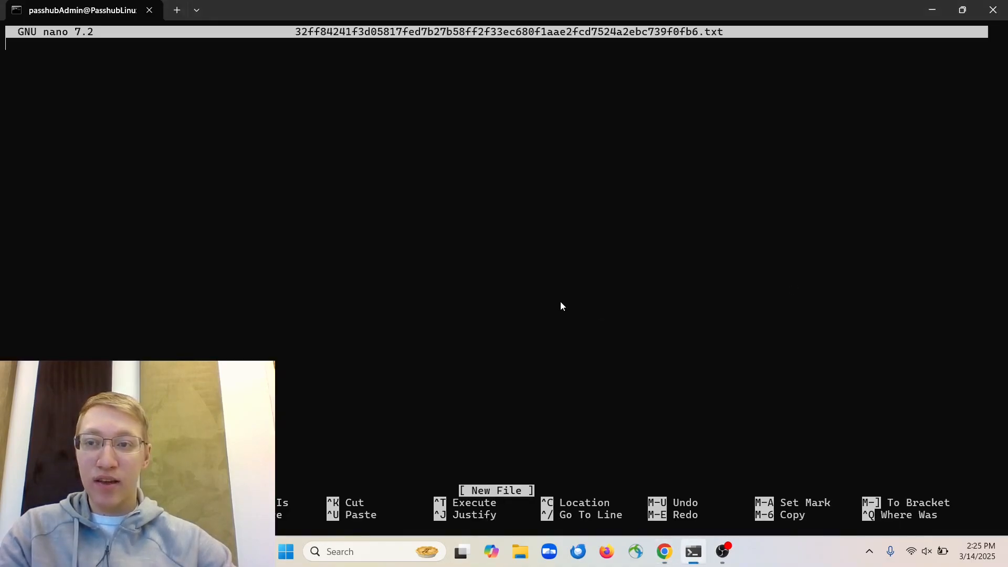
pyautogui.hotkey('ctrl', 'v')
pyautogui.hotkey('ctrl', 'x')
pyautogui.press('y')
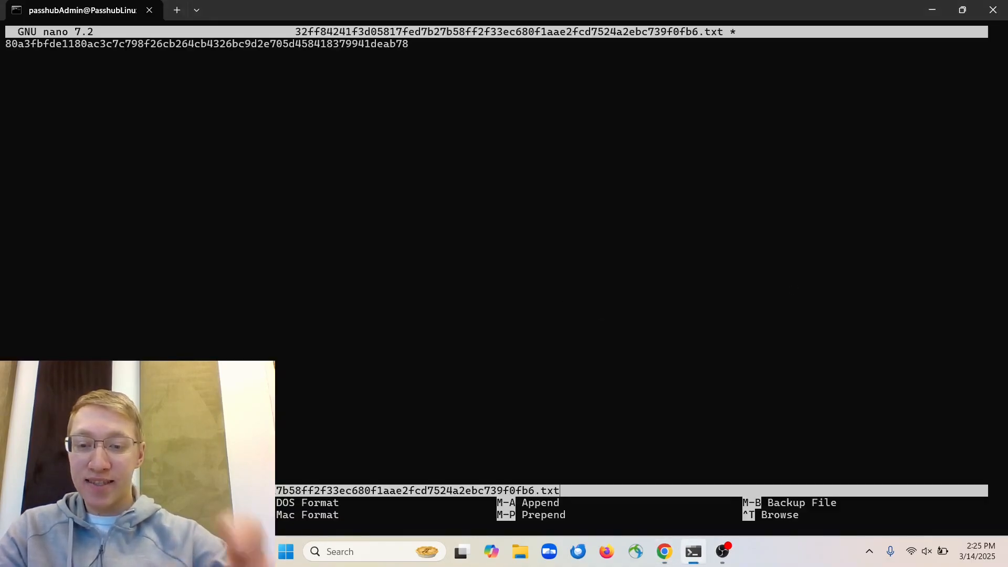
pyautogui.press('Return')
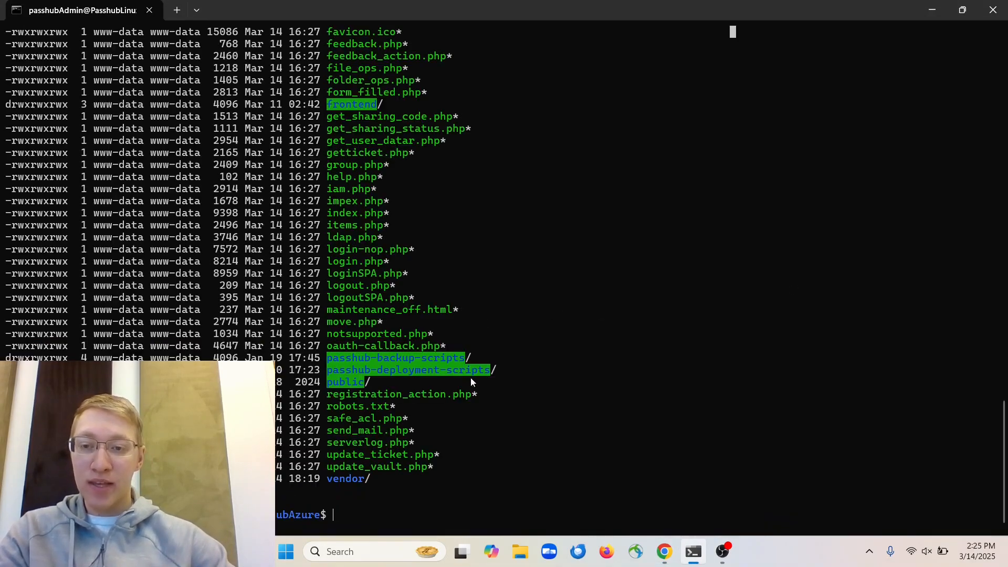
pyautogui.hotkey('alt', 'Tab')
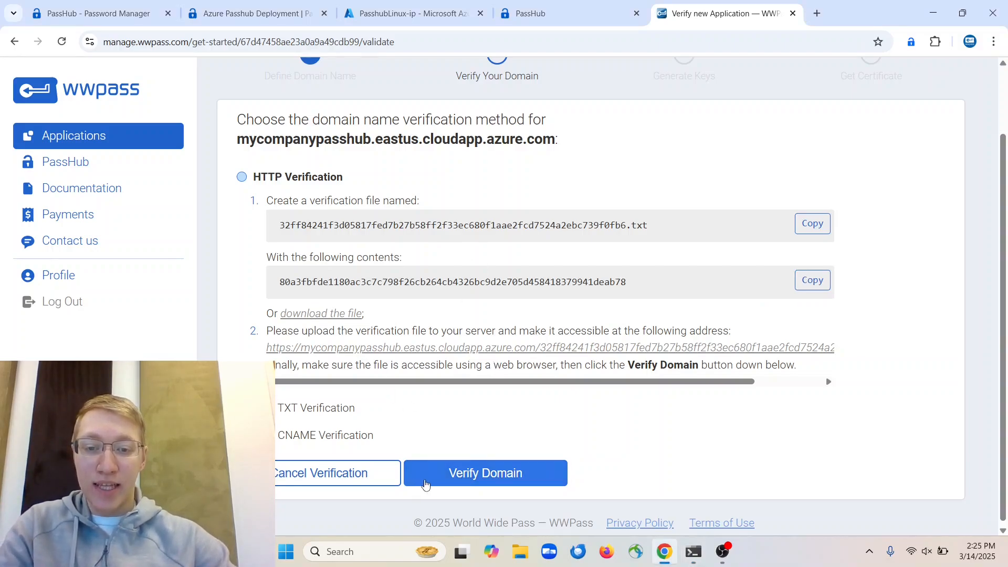
# Verify the domain, then run the copied openssl key-request command on the server
pyautogui.click(425, 484)
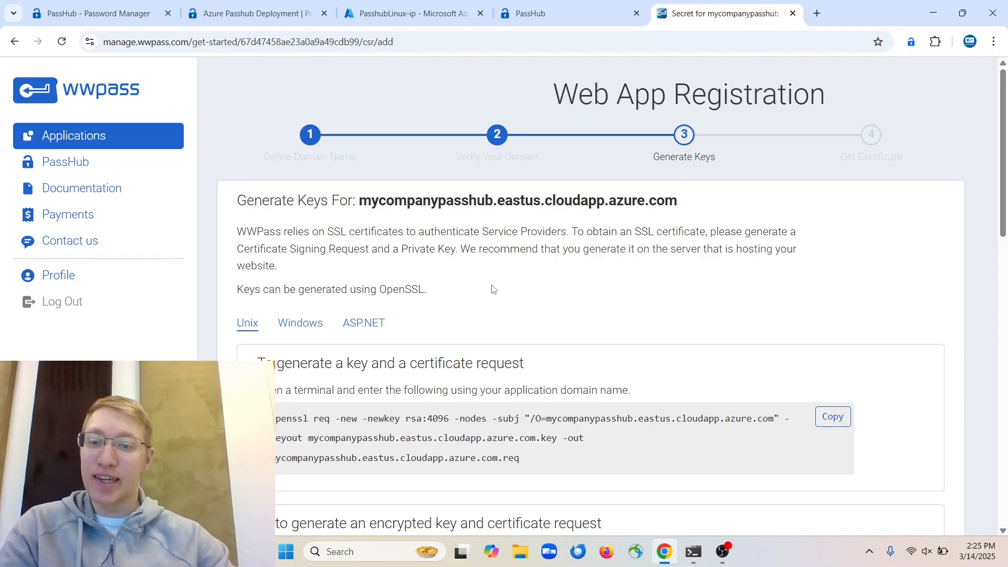
pyautogui.scroll(-3, 494, 289)
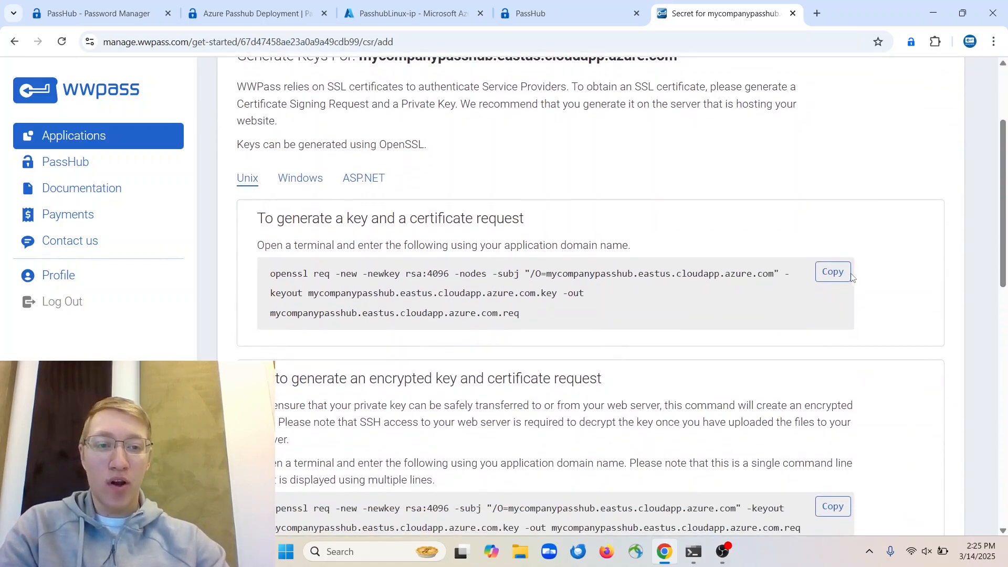
pyautogui.click(833, 272)
pyautogui.click(693, 551)
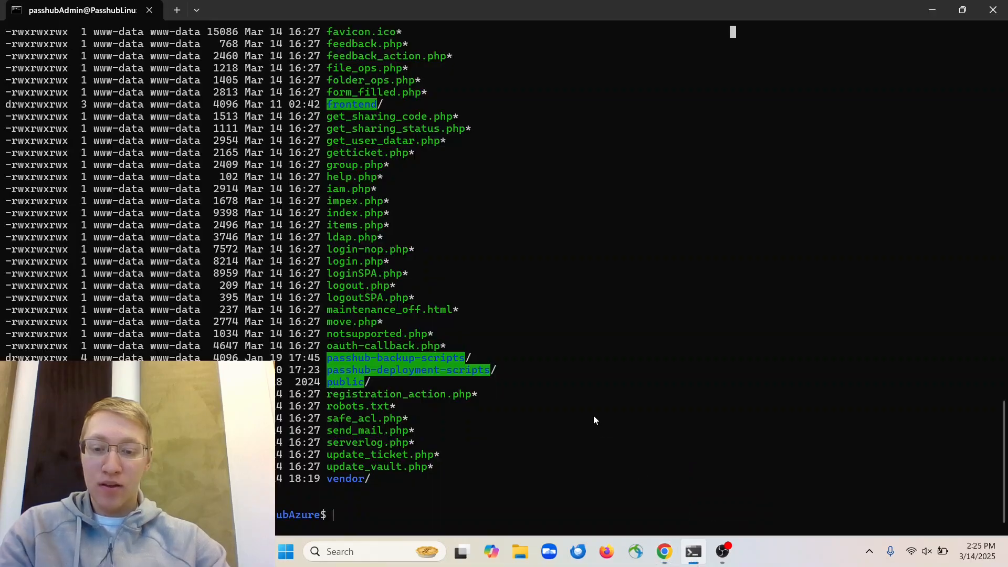
pyautogui.write('cd')
pyautogui.hotkey('ctrl', 'v')
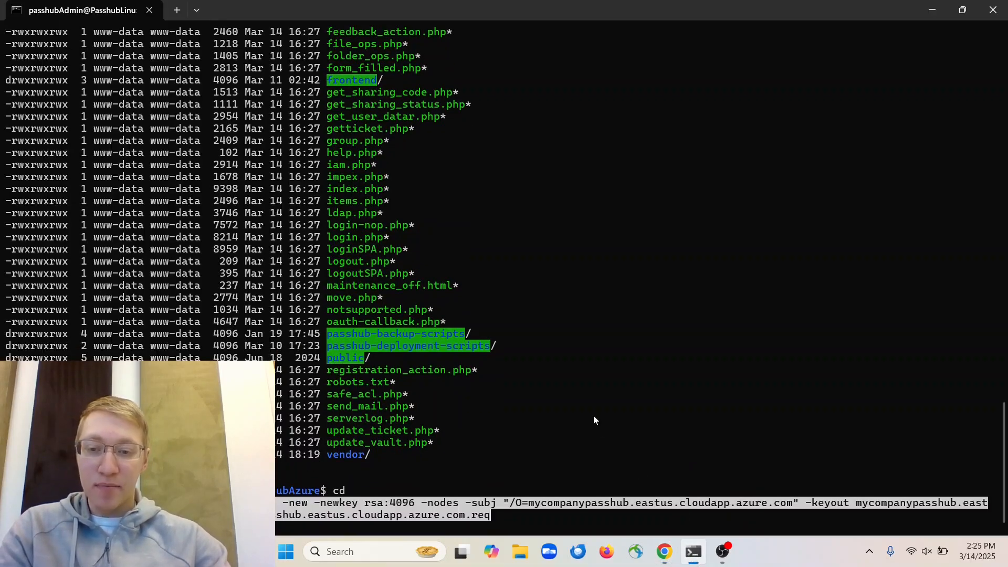
pyautogui.press('Return')
# Read through the WWPass OpenSSL instructions down to the certificate request submission form
pyautogui.hotkey('alt', 'Tab')
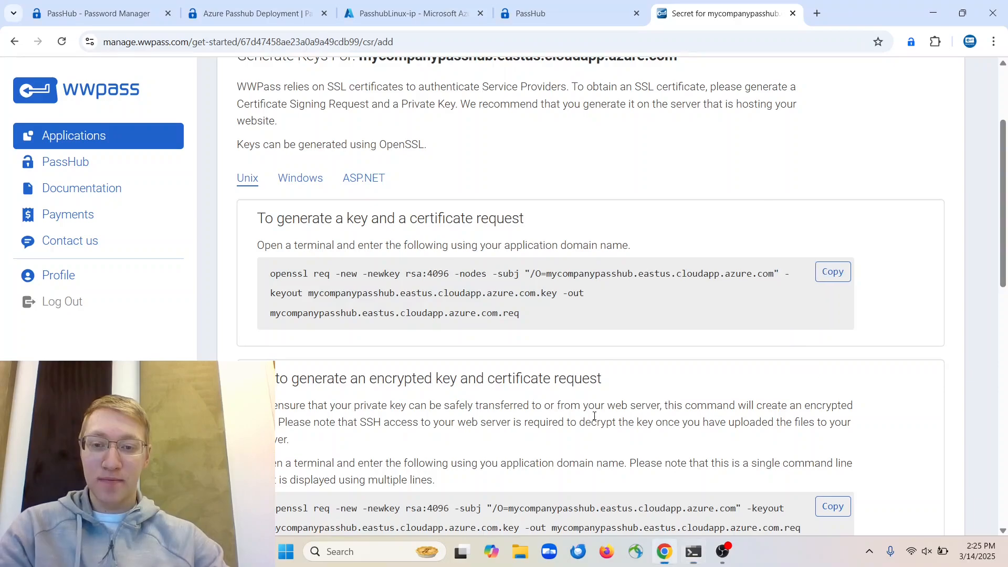
pyautogui.scroll(1, 538, 365)
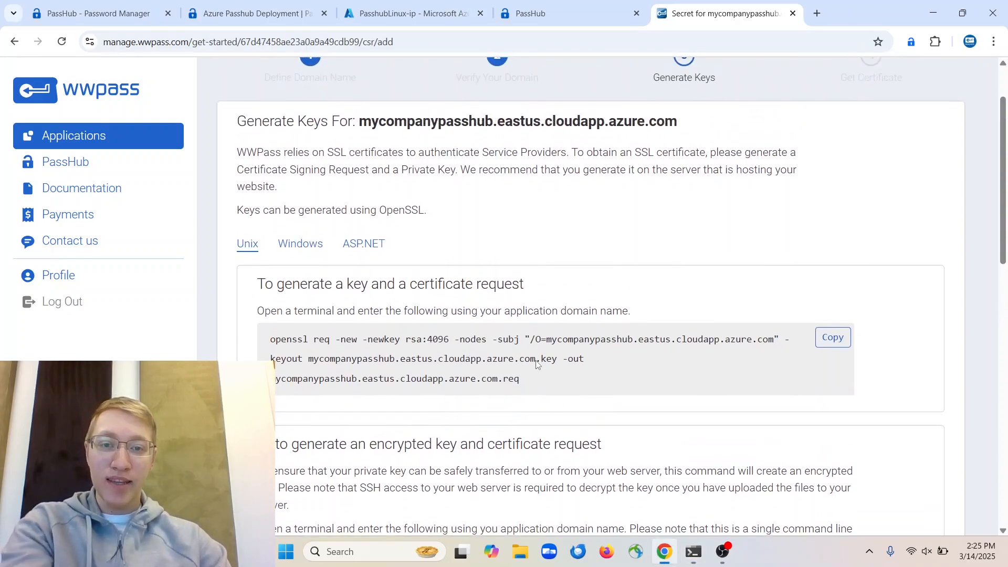
pyautogui.scroll(-3, 538, 365)
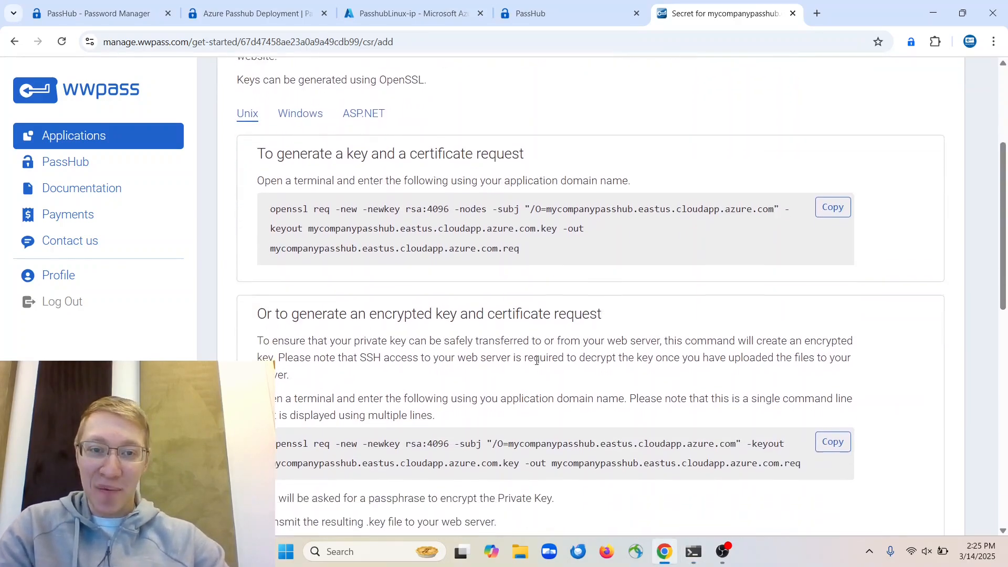
pyautogui.scroll(-3, 537, 361)
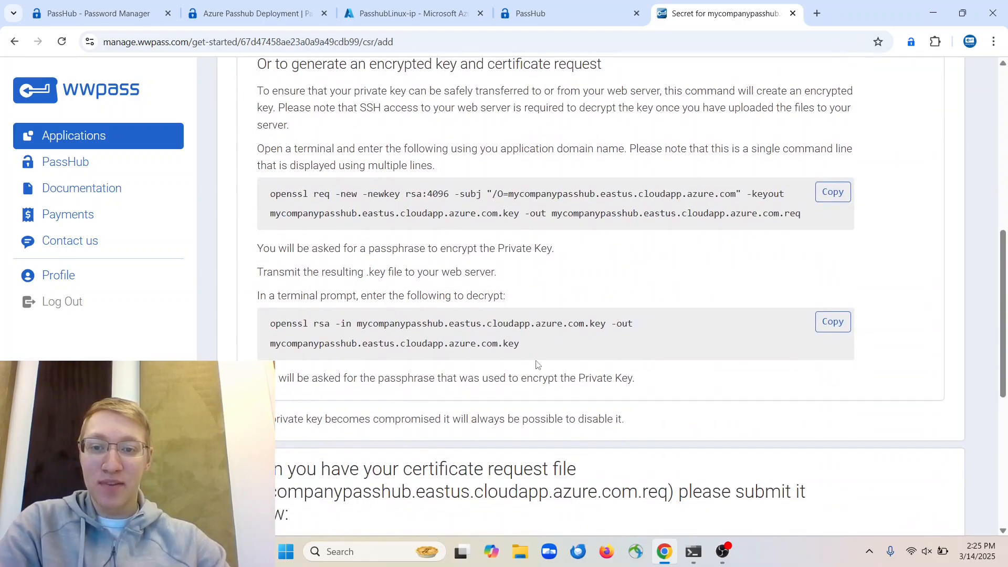
pyautogui.scroll(-5, 537, 363)
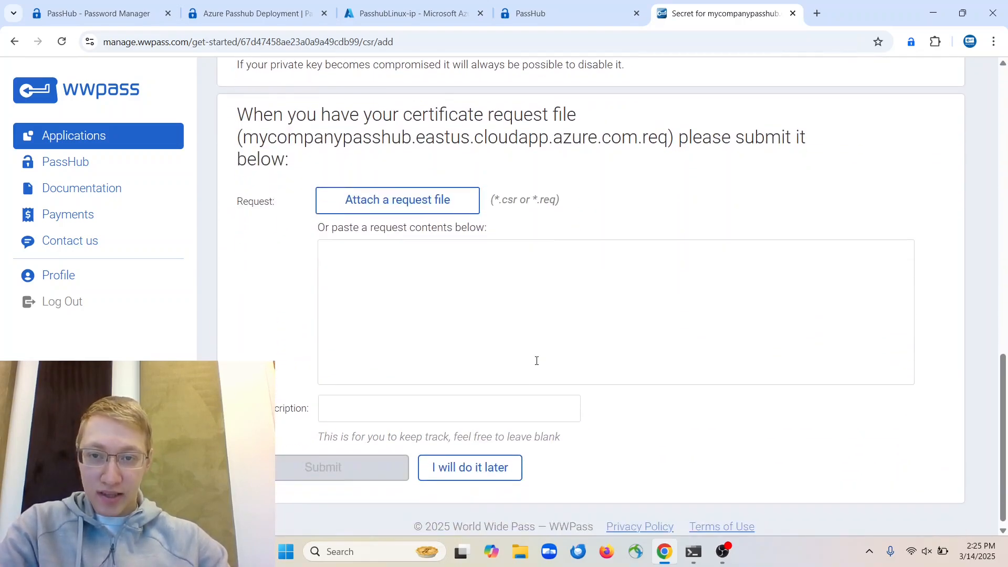
pyautogui.scroll(10, 536, 361)
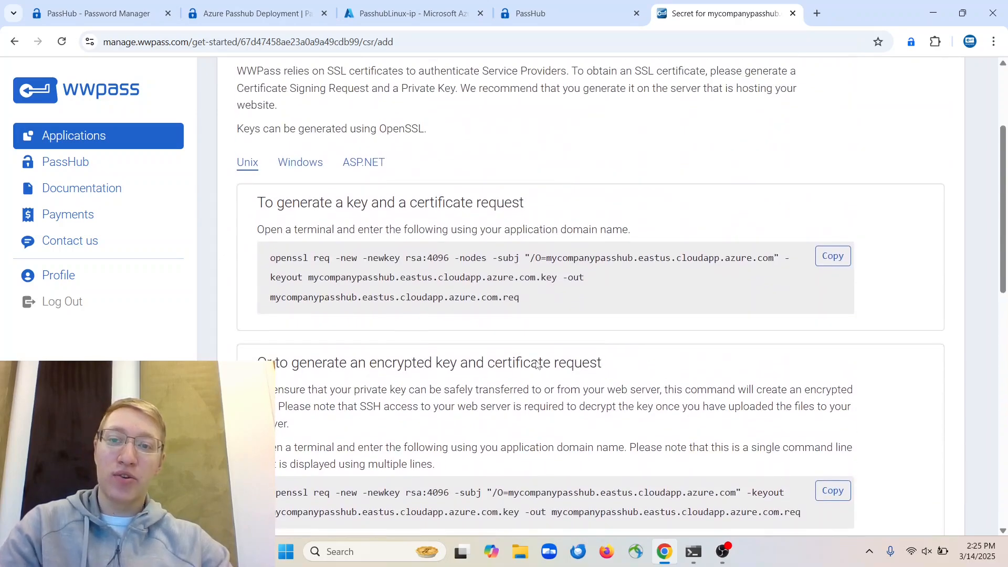
pyautogui.scroll(-4, 537, 363)
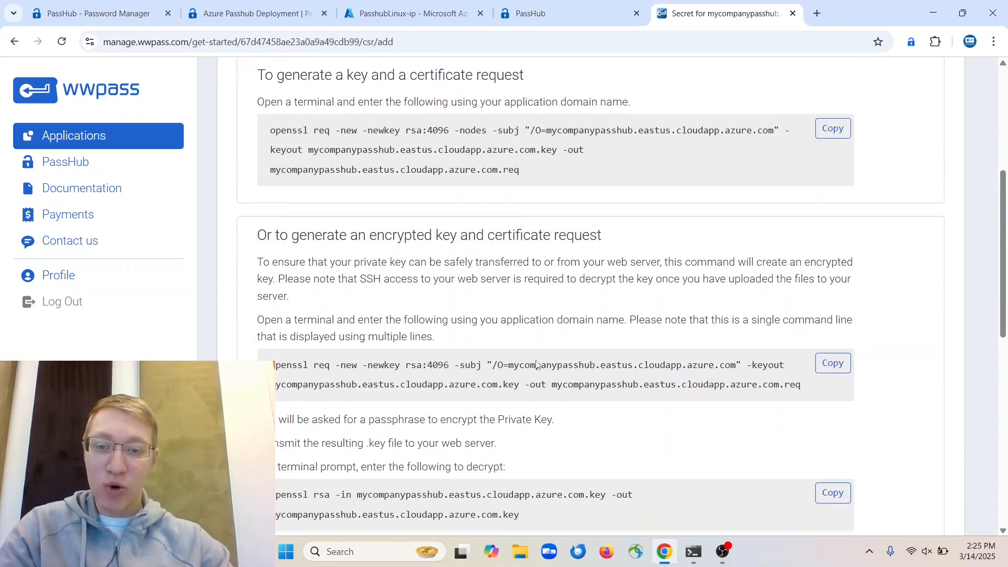
pyautogui.scroll(-1, 537, 363)
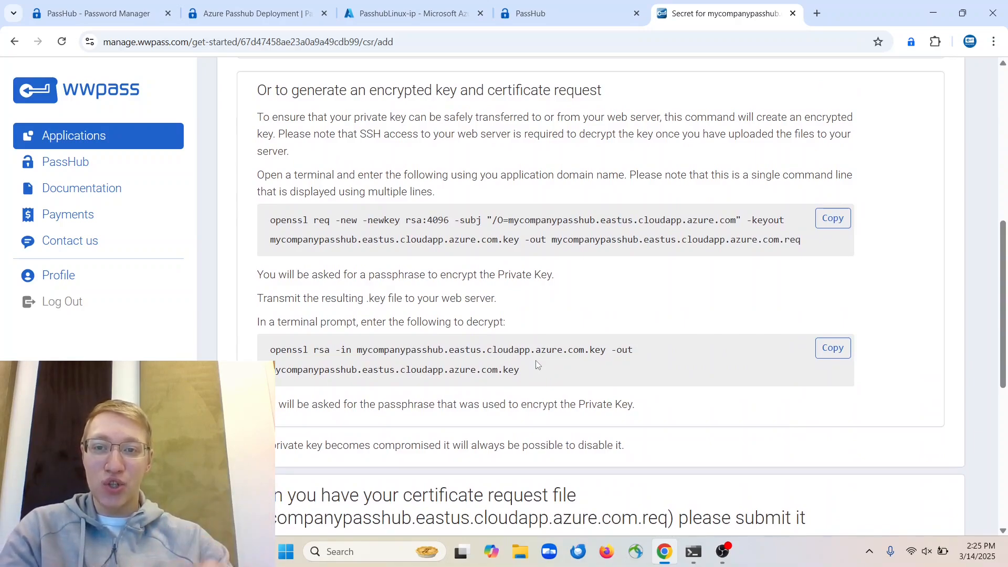
pyautogui.scroll(-6, 537, 364)
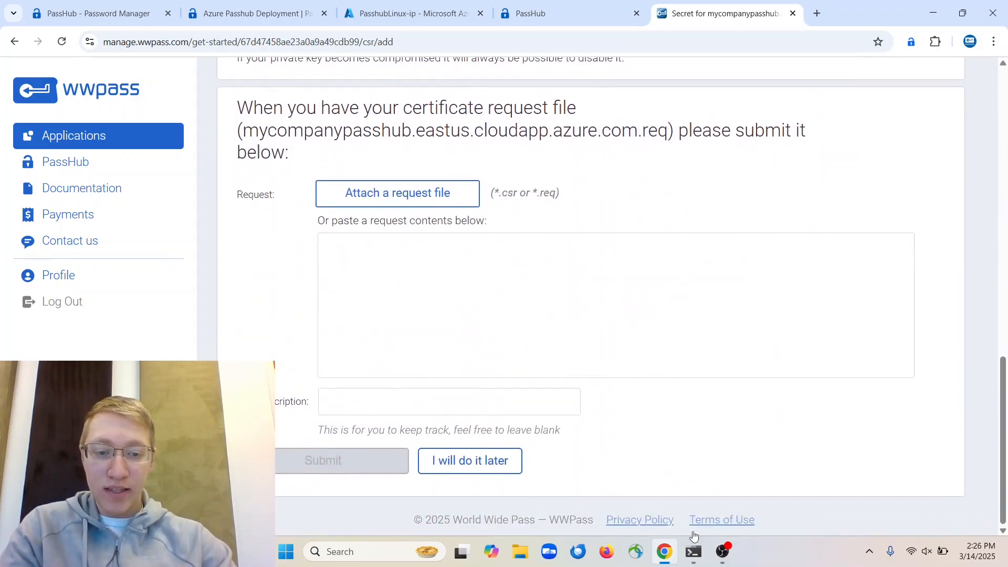
pyautogui.click(694, 551)
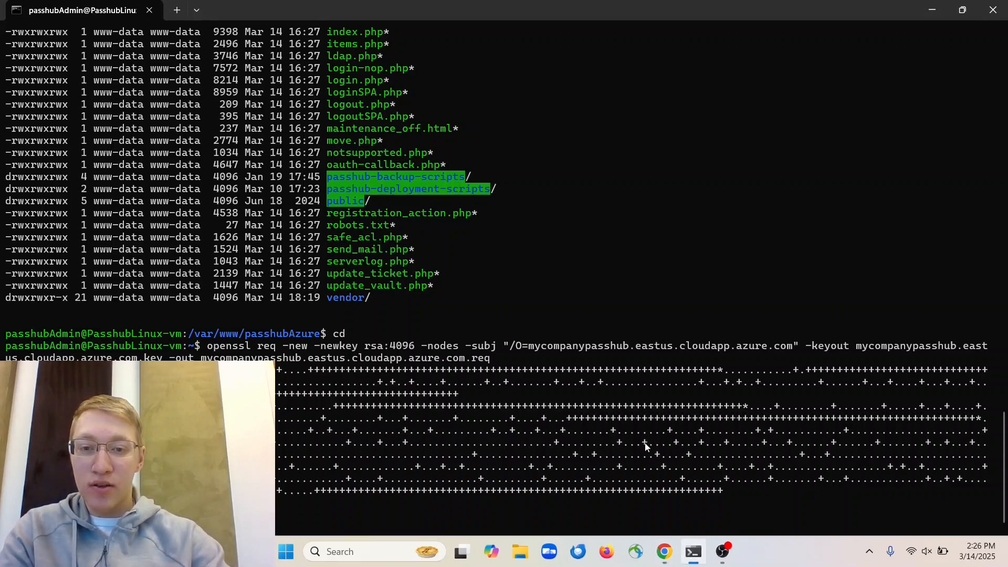
# List the home folder with ll to confirm the new .key and .req files
pyautogui.write('ll')
pyautogui.press('Return')
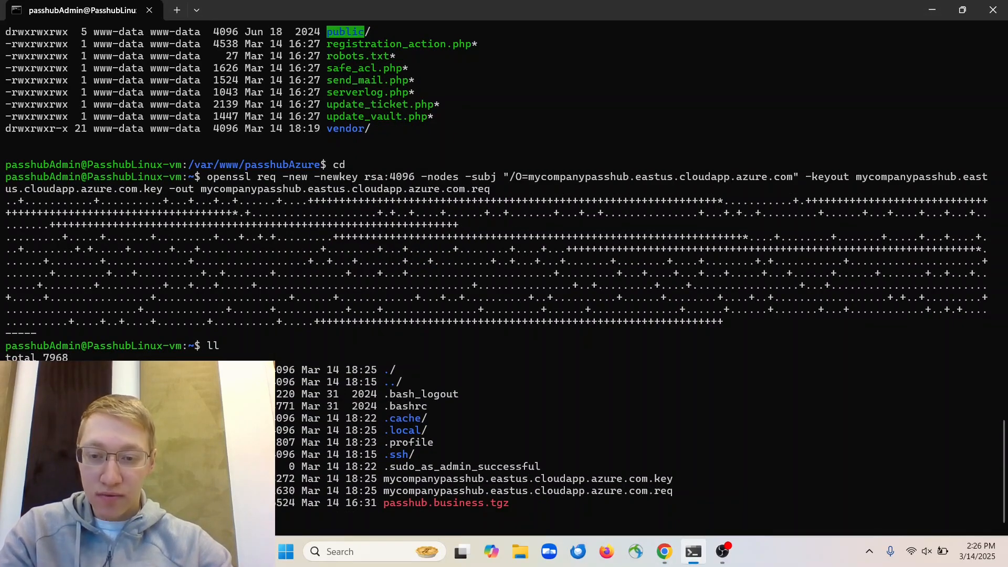
pyautogui.hotkey('alt', 'Tab')
pyautogui.hotkey('alt', 'Tab')
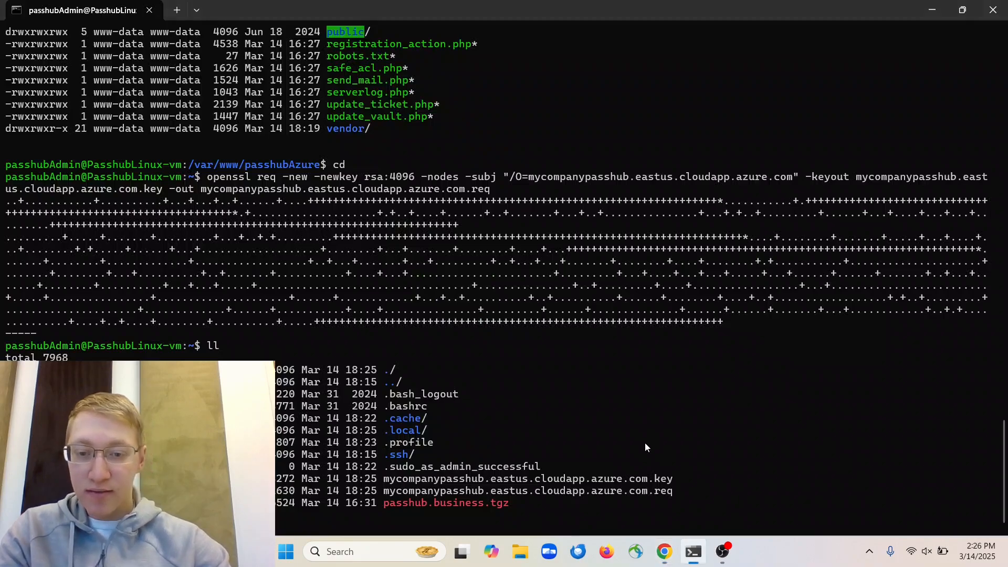
# Open mycompanypasshub.eastus.cloudapp.azure.com.req in nano and copy the whole certificate request
pyautogui.write('nano mycompanypasshub.eastus.cloudapp.azure.com.req')
pyautogui.press('Return')
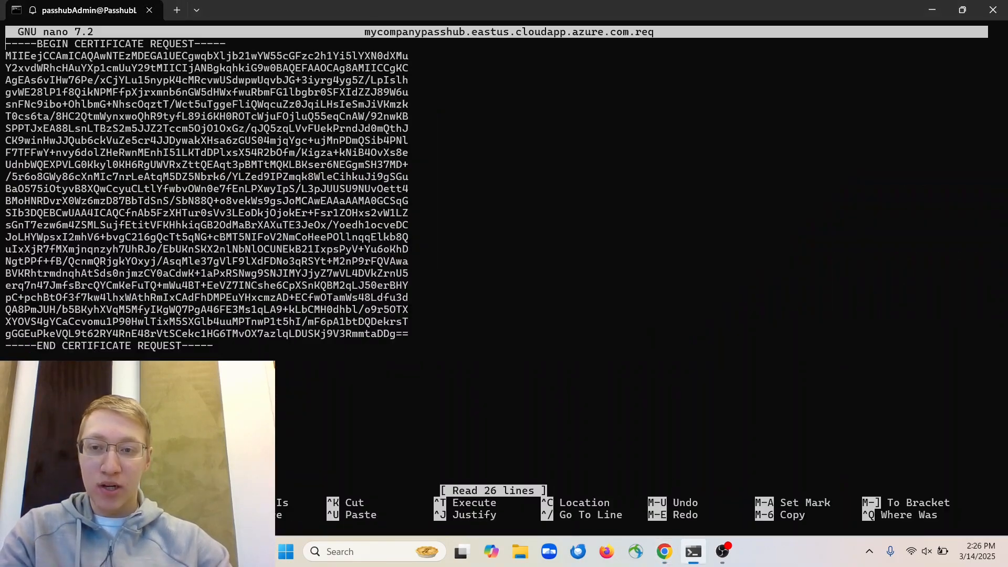
pyautogui.moveTo(227, 346); pyautogui.dragTo(1, 44)
pyautogui.hotkey('ctrl', 'c')
pyautogui.hotkey('alt', 'Tab')
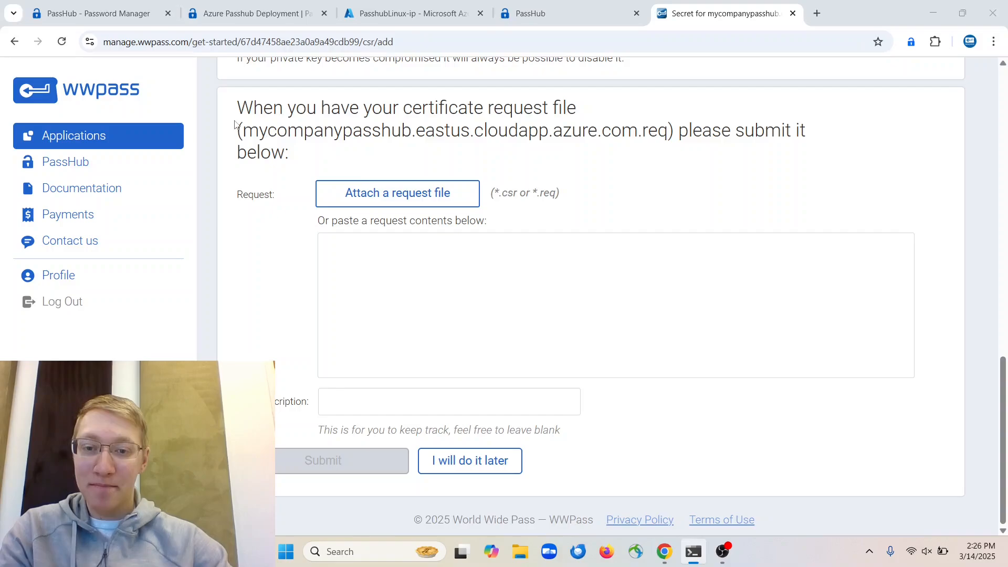
# Paste the certificate request into the WWPass request contents box
pyautogui.click(432, 242)
pyautogui.hotkey('ctrl', 'v')
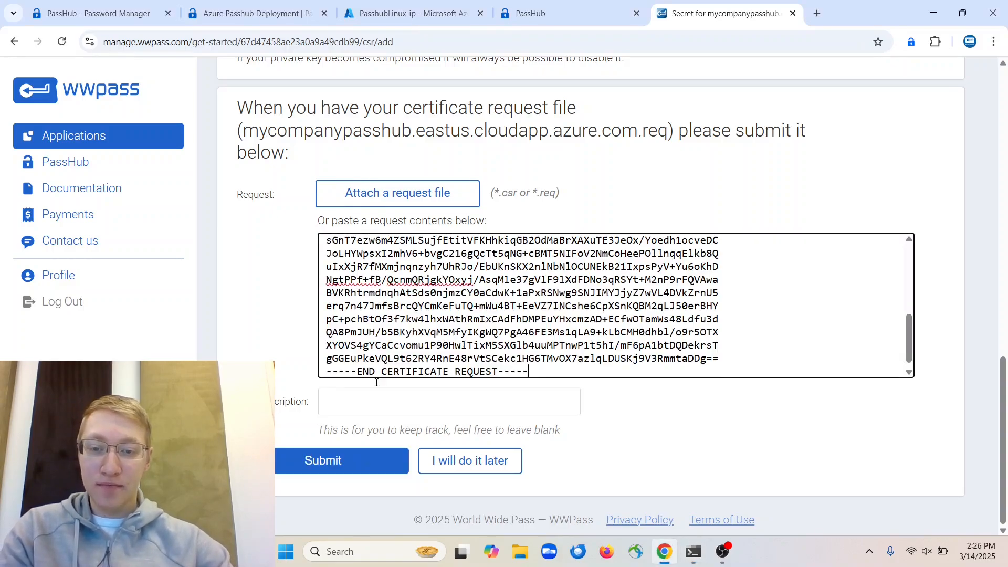
pyautogui.scroll(8, 409, 389)
pyautogui.scroll(-8, 473, 181)
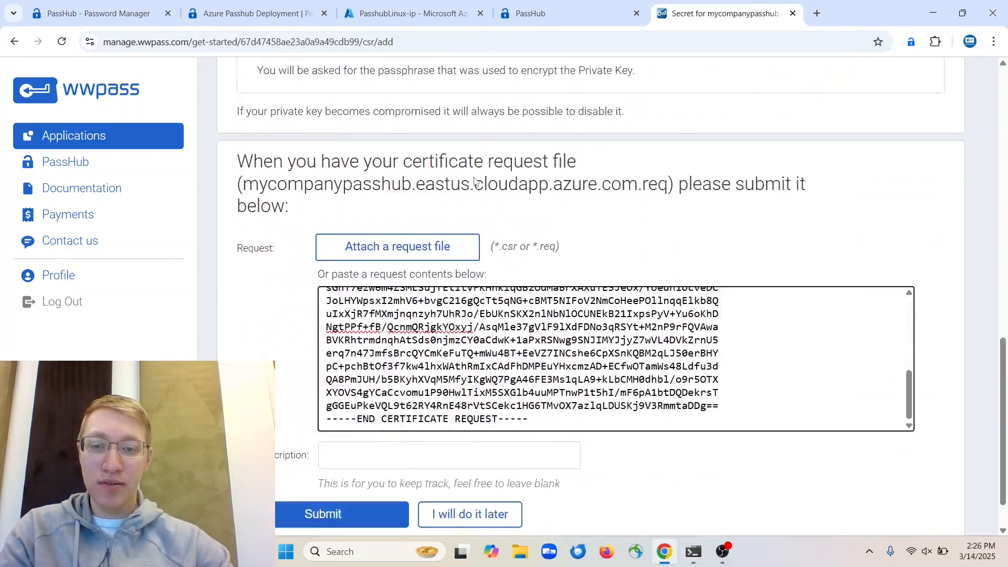
pyautogui.scroll(5, 421, 270)
# Enter 'azure' as the description and submit the certificate request
pyautogui.click(371, 413)
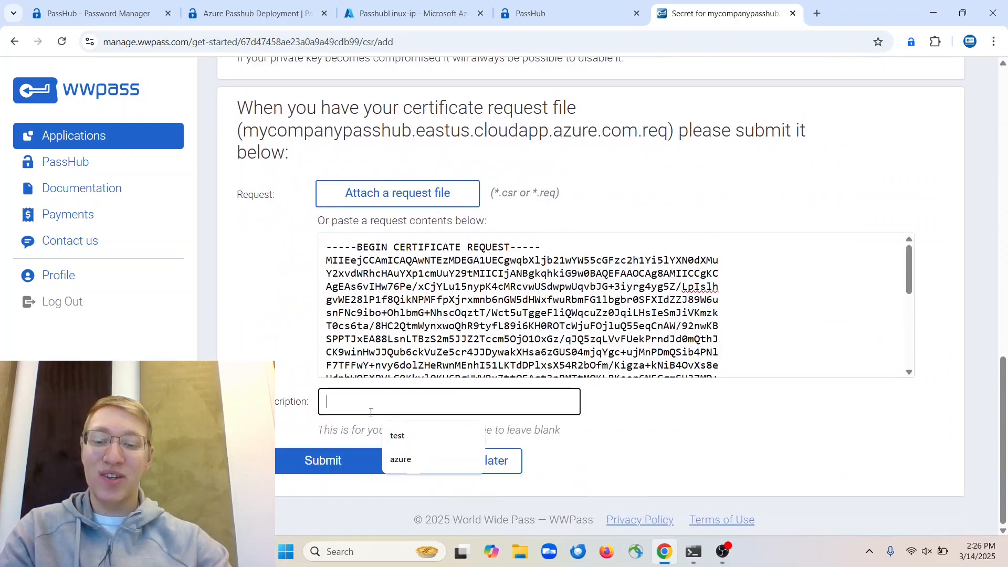
pyautogui.write('azure')
pyautogui.click(310, 418)
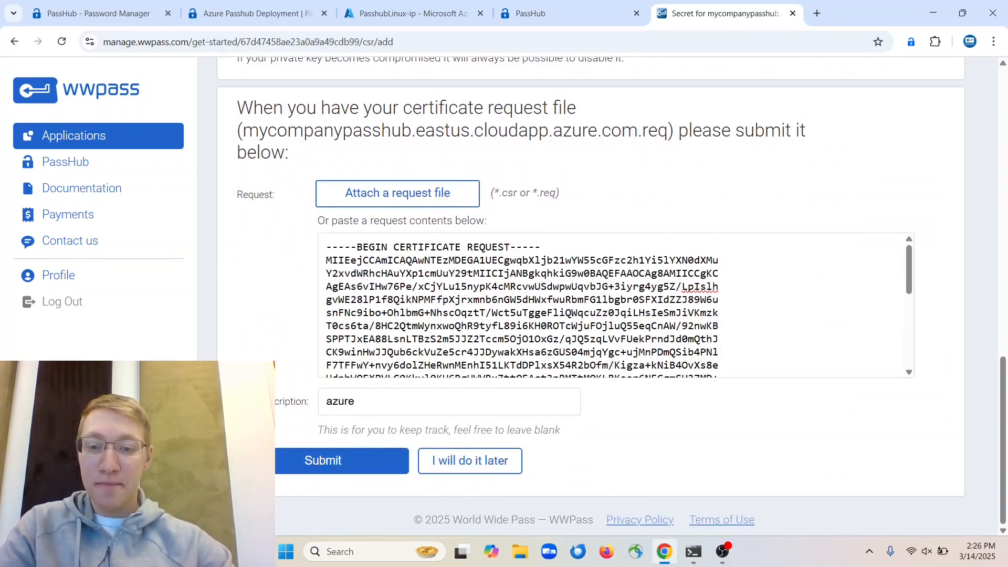
pyautogui.click(323, 460)
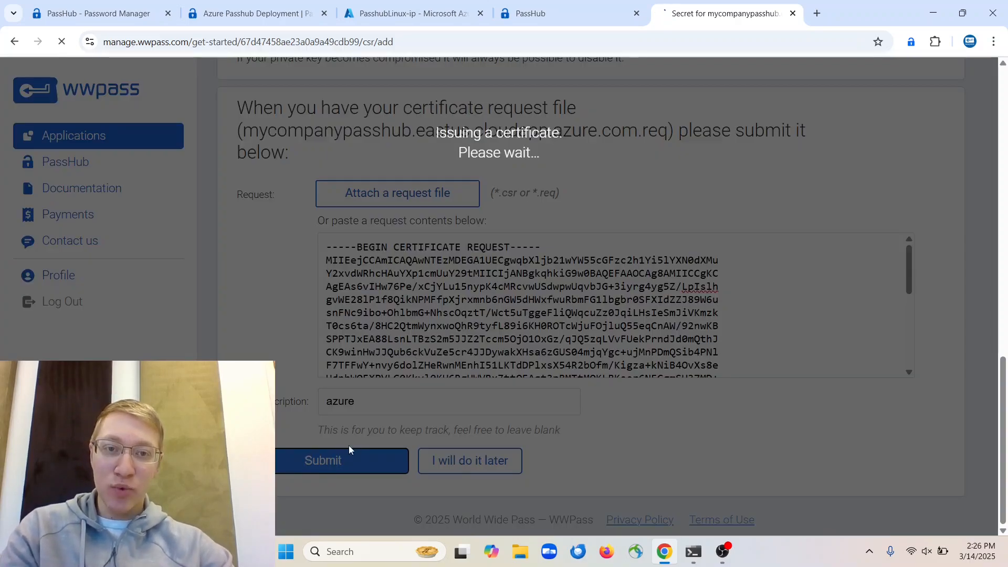
pyautogui.hotkey('alt', 'Tab')
# Close nano and move the private .key file into /etc/ssl
pyautogui.hotkey('ctrl', 'x')
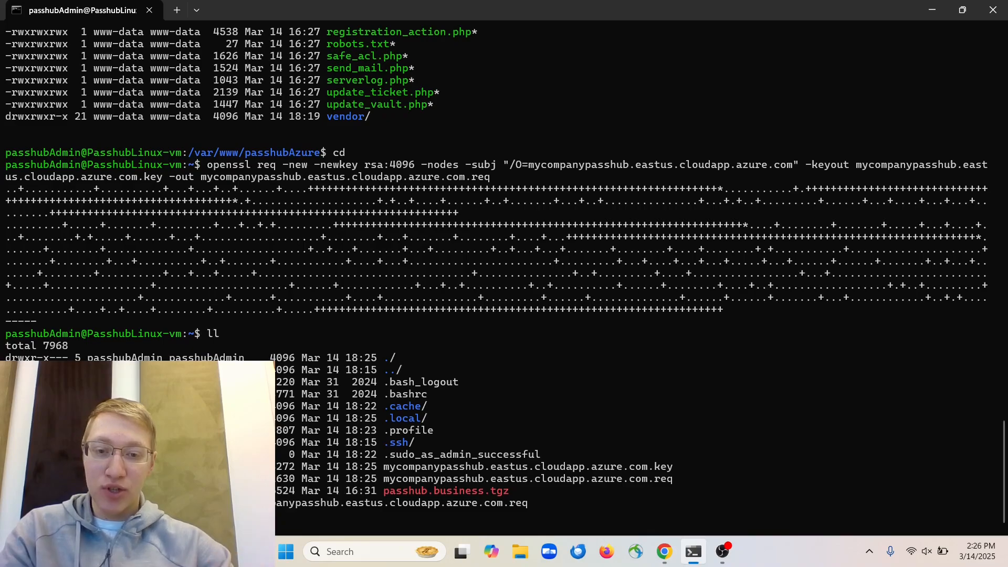
pyautogui.moveTo(378, 467); pyautogui.dragTo(674, 467)
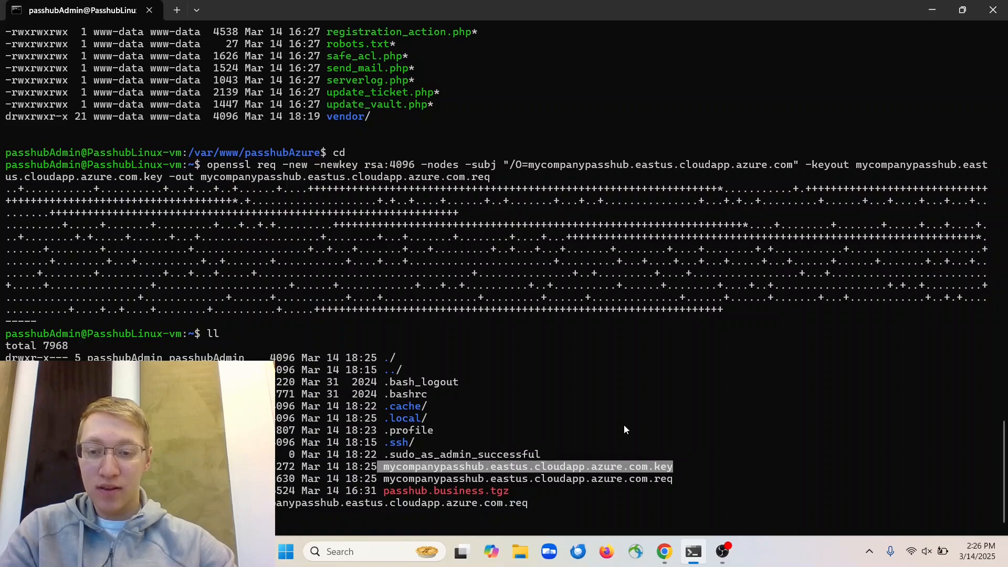
pyautogui.press('Return')
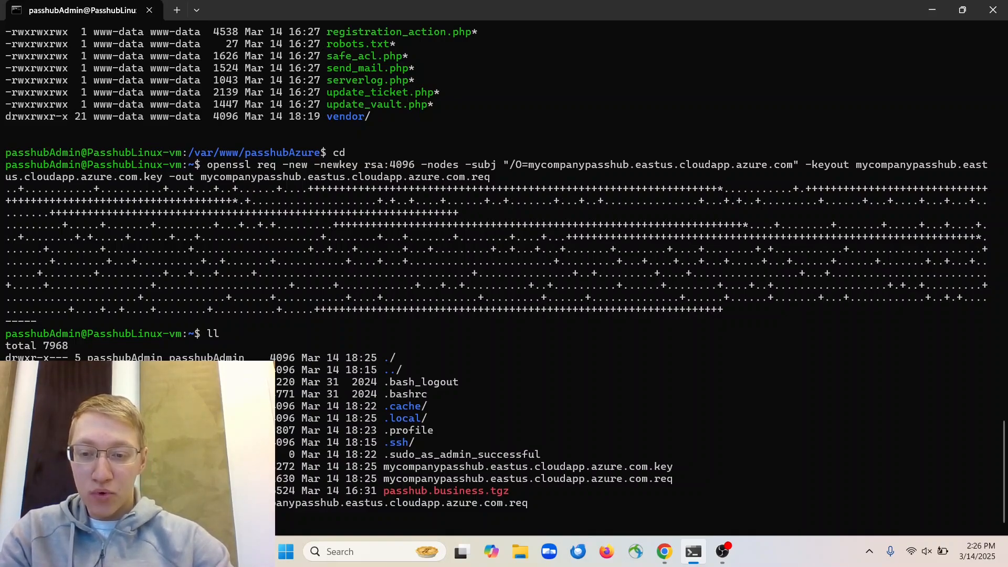
pyautogui.press('Tab')
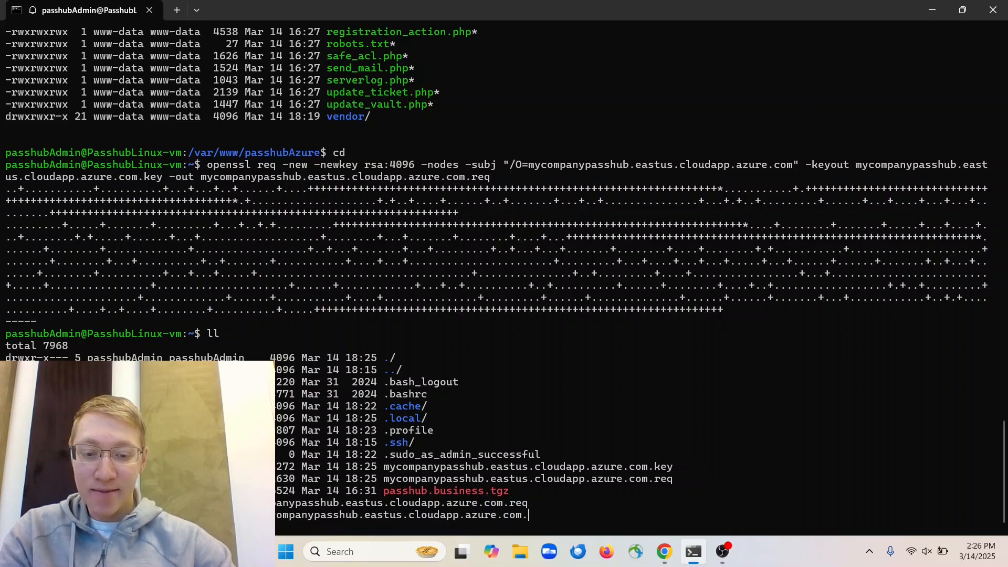
pyautogui.write('key /etc/ssl')
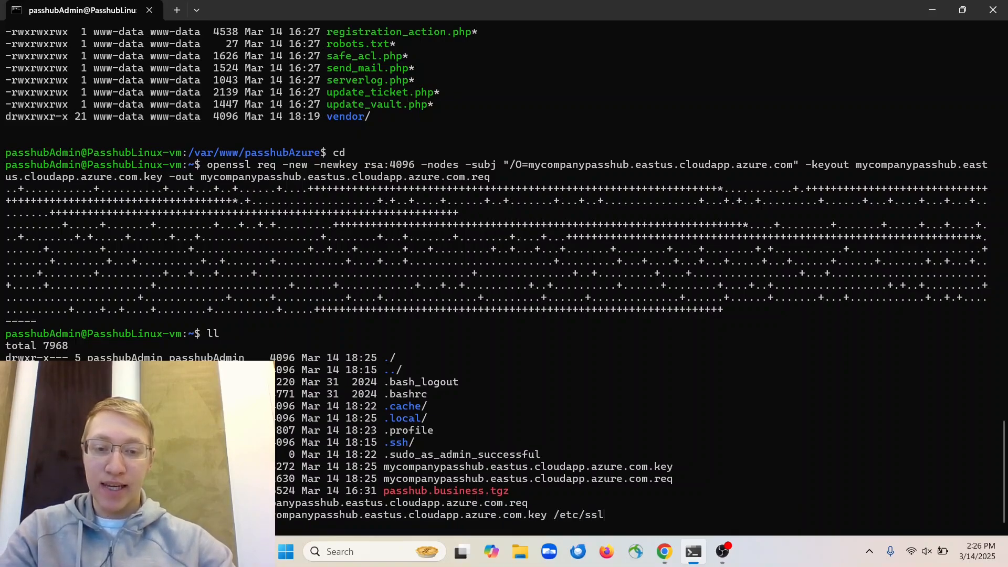
pyautogui.press('Return')
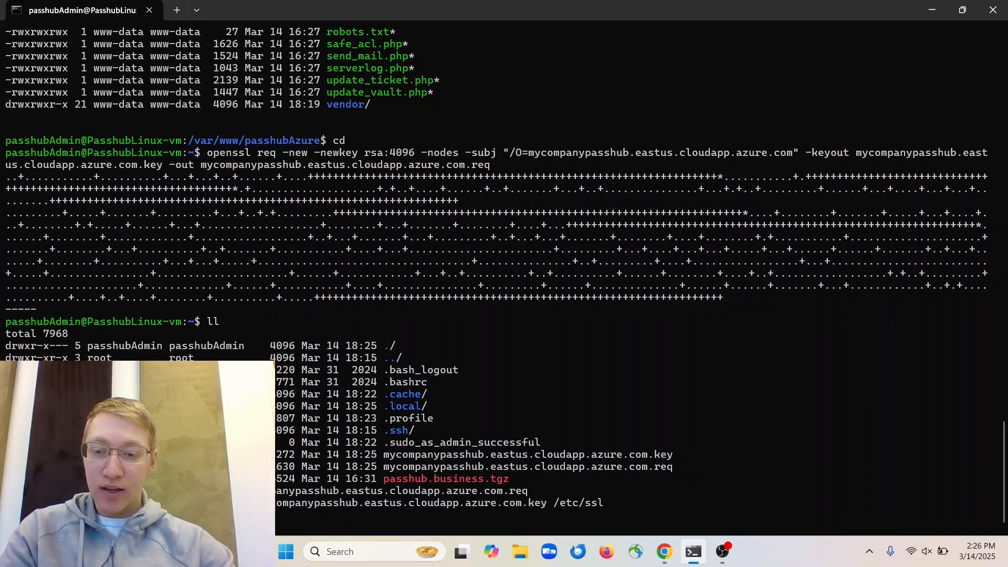
# Check the certificate and key path lines in passhubAzure/config/config.php without changing them
pyautogui.write('/passhubAzure/config/')
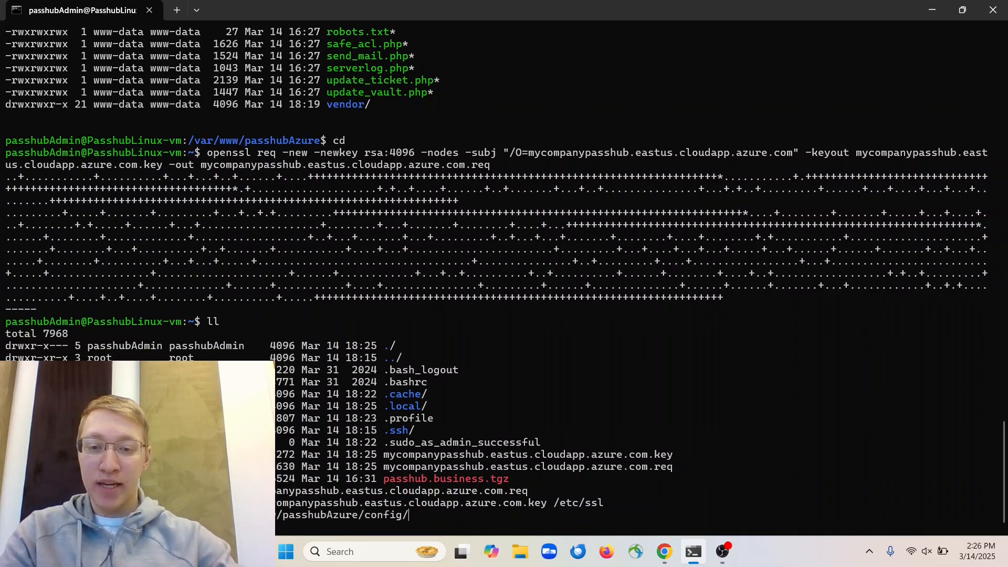
pyautogui.press('Return')
pyautogui.write('nano config.php')
pyautogui.press('Return')
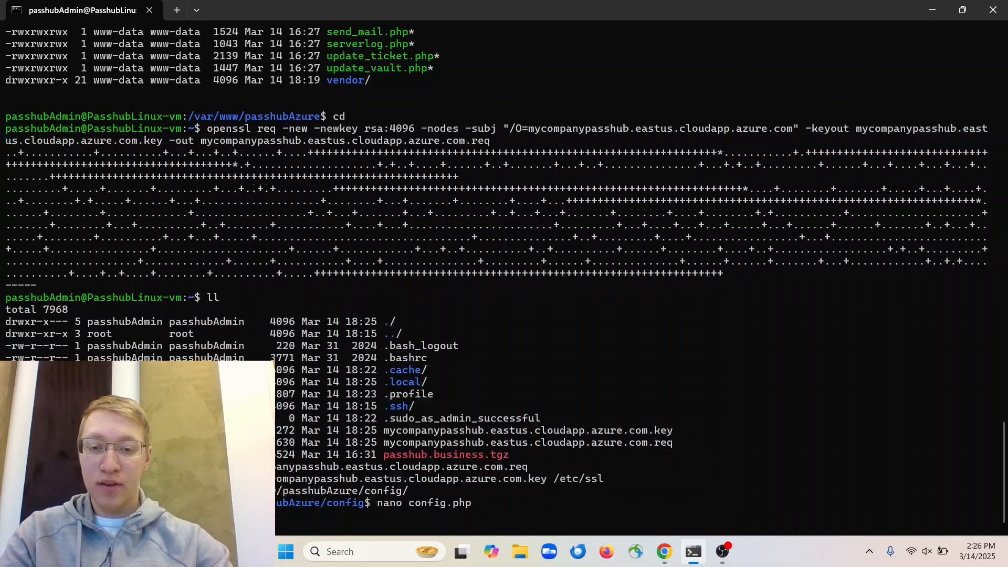
pyautogui.moveTo(541, 92); pyautogui.dragTo(1, 86)
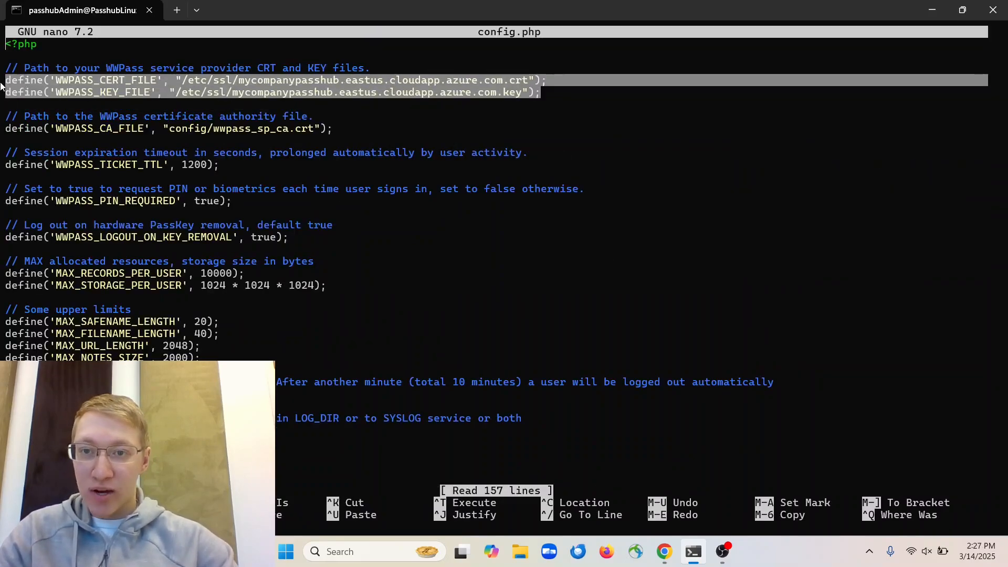
pyautogui.click(282, 105)
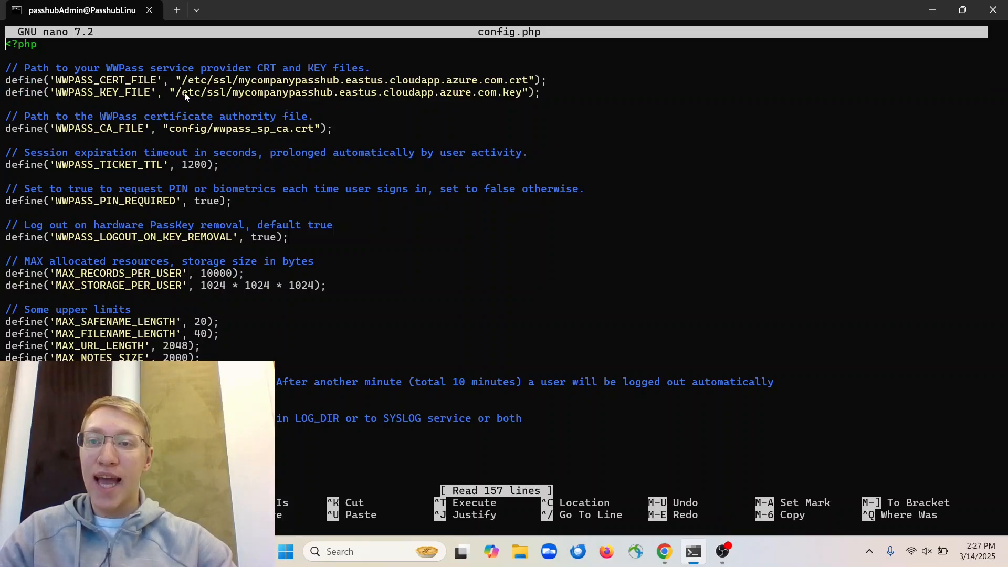
pyautogui.hotkey('ctrl', 'x')
# Show the issued certificate for mycompanypasshub.eastus.cloudapp.azure.com and copy its full text
pyautogui.hotkey('alt', 'Tab')
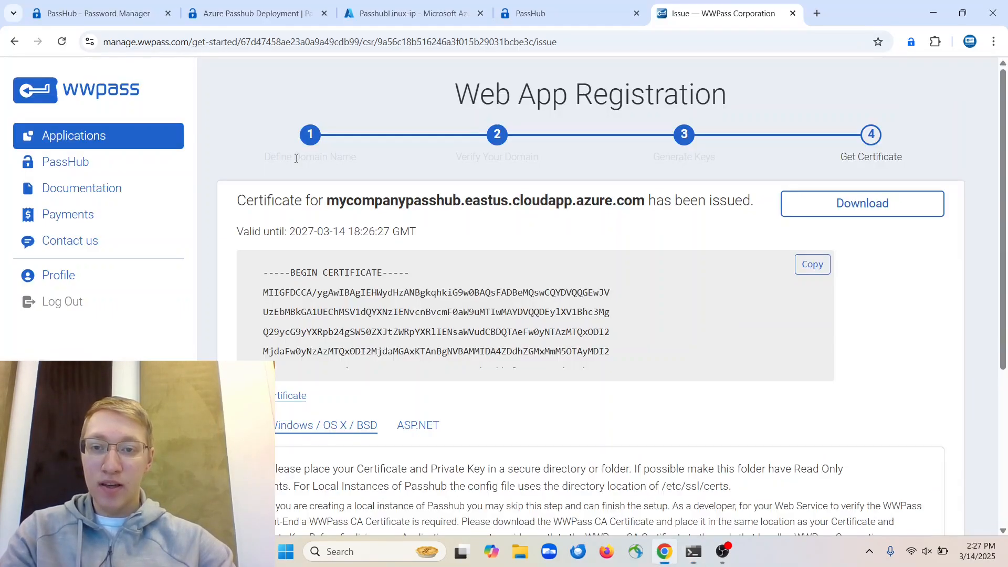
pyautogui.scroll(-1, 320, 200)
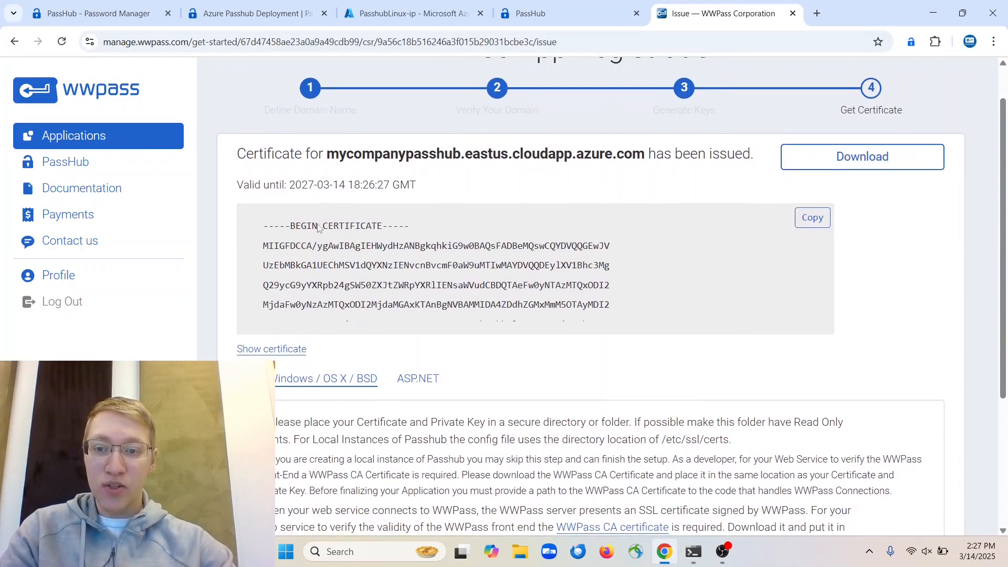
pyautogui.click(288, 350)
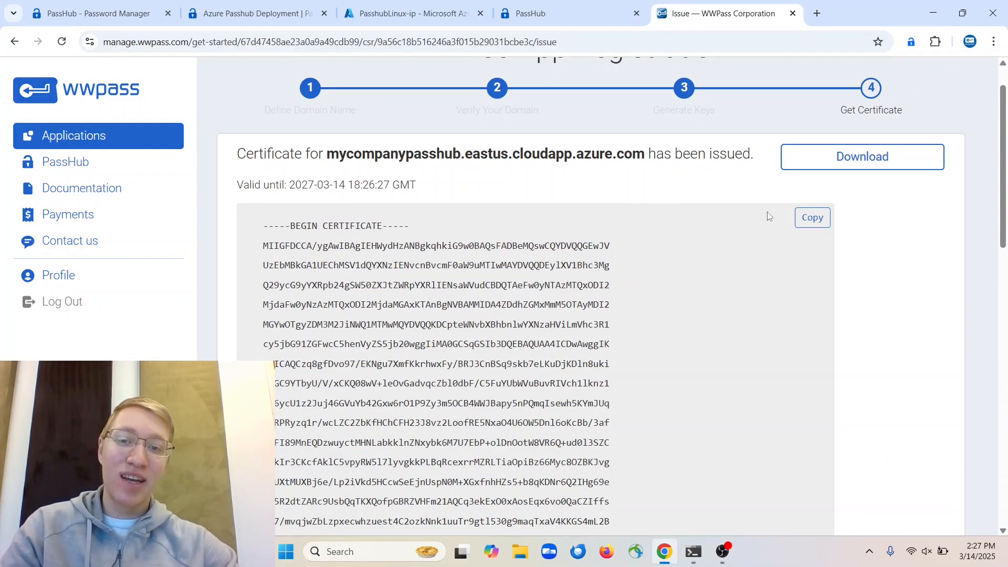
pyautogui.click(812, 218)
pyautogui.scroll(-15, 474, 297)
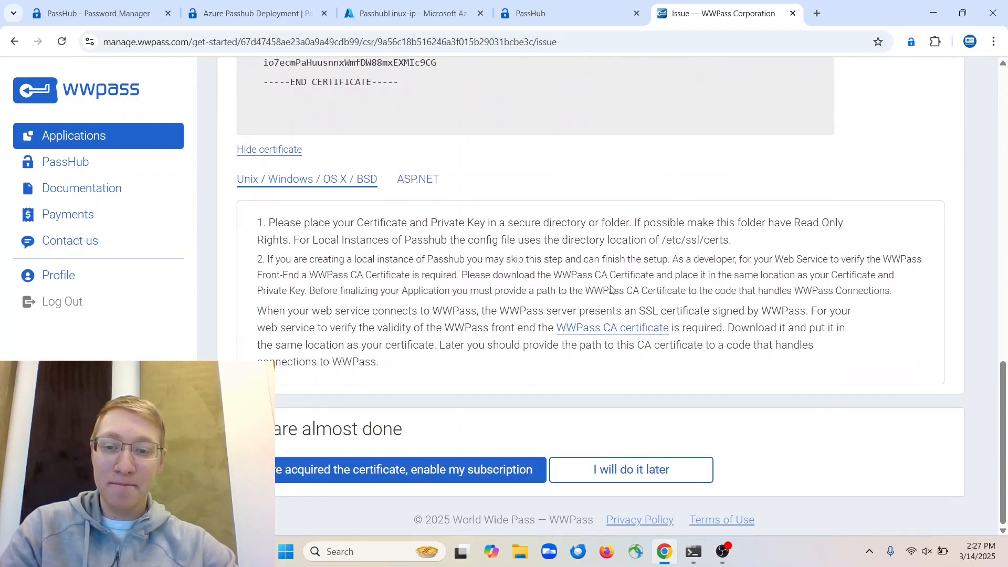
# Change to /etc/ssl in the SSH terminal and list its contents
pyautogui.click(678, 478)
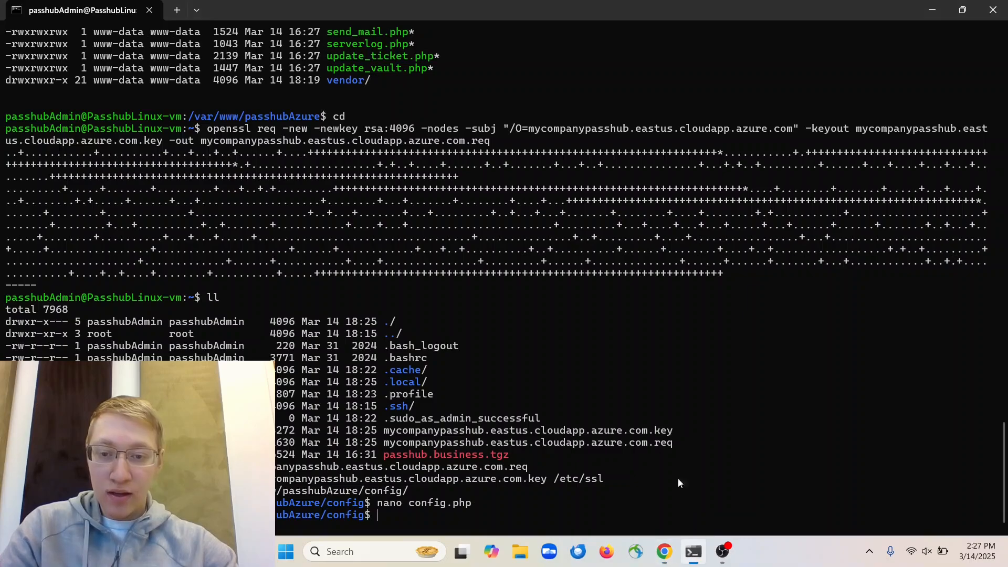
pyautogui.write('cd /etc/ss')
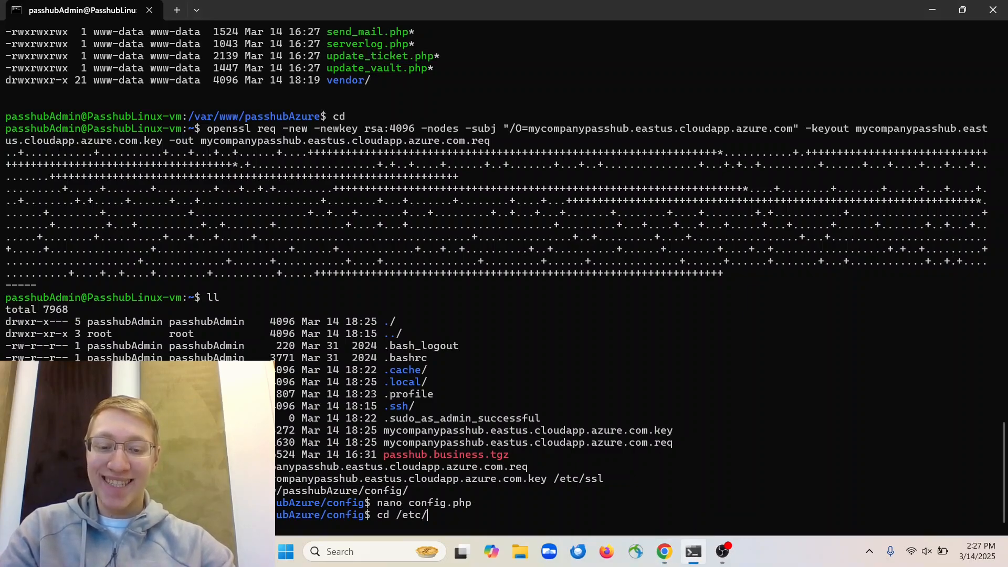
pyautogui.press('Return')
pyautogui.press('Up')
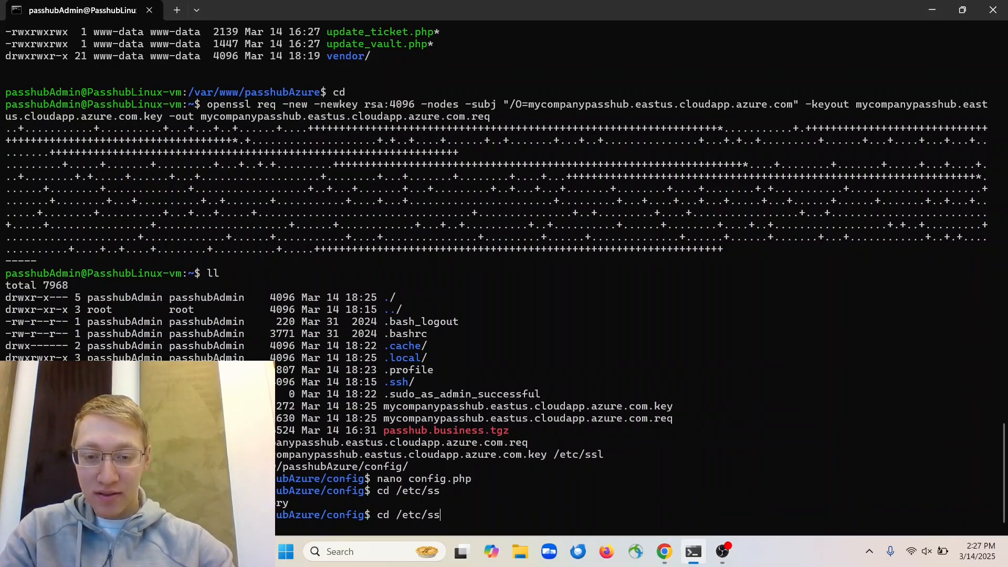
pyautogui.write('l')
pyautogui.press('Return')
pyautogui.write('ll')
pyautogui.press('Return')
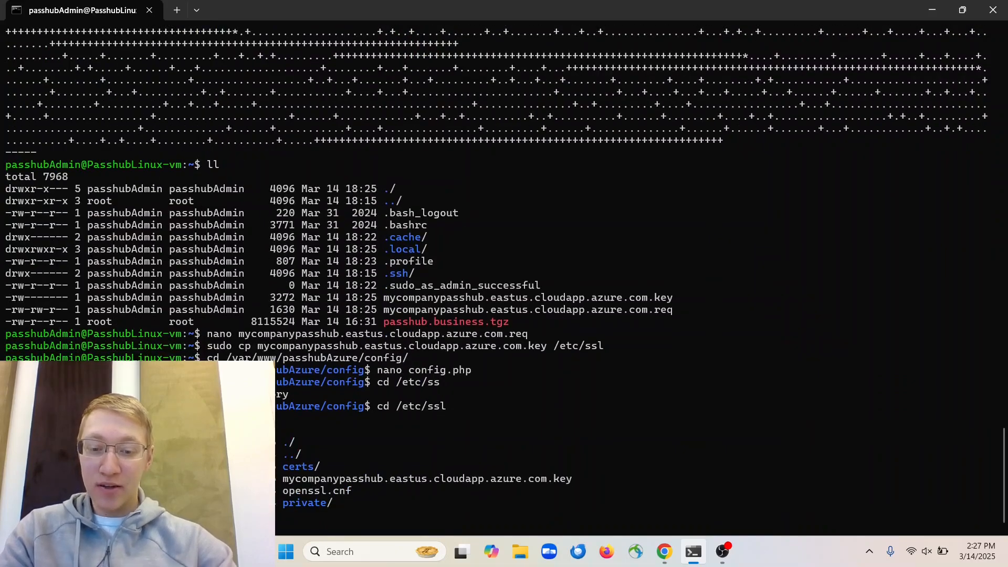
# Try saving the pasted certificate as mycompanypasshub.eastus.cloudapp.azure.com.crt in nano; it fails on permissions
pyautogui.write('myc')
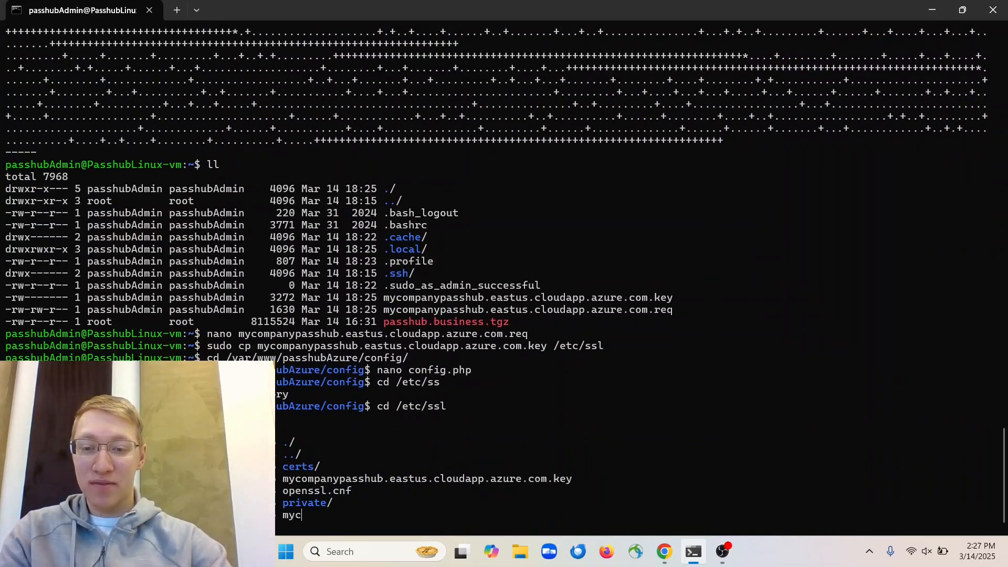
pyautogui.press('Tab')
pyautogui.press('BackSpace')
pyautogui.press('BackSpace')
pyautogui.press('BackSpace')
pyautogui.press('BackSpace')
pyautogui.write('crt')
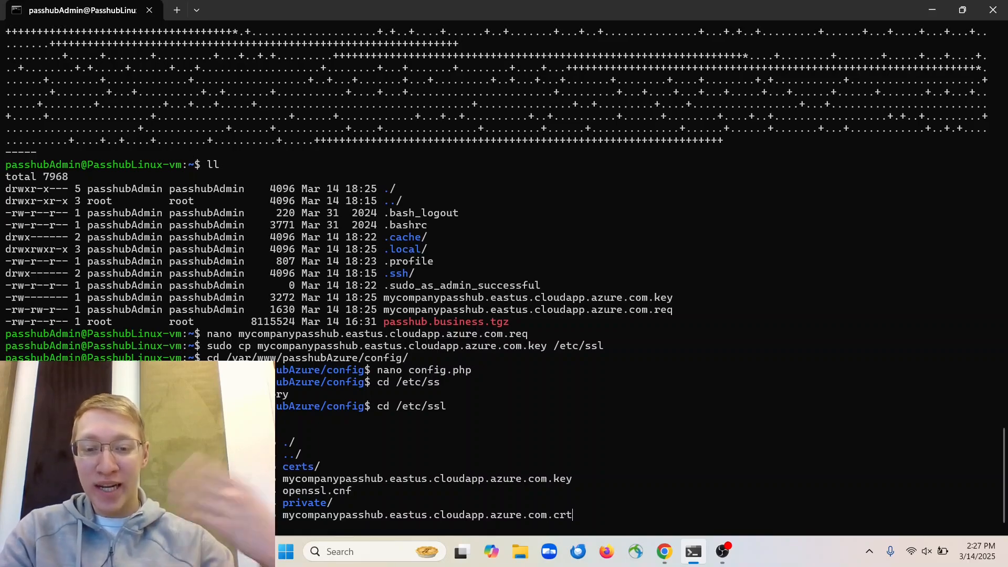
pyautogui.press('Return')
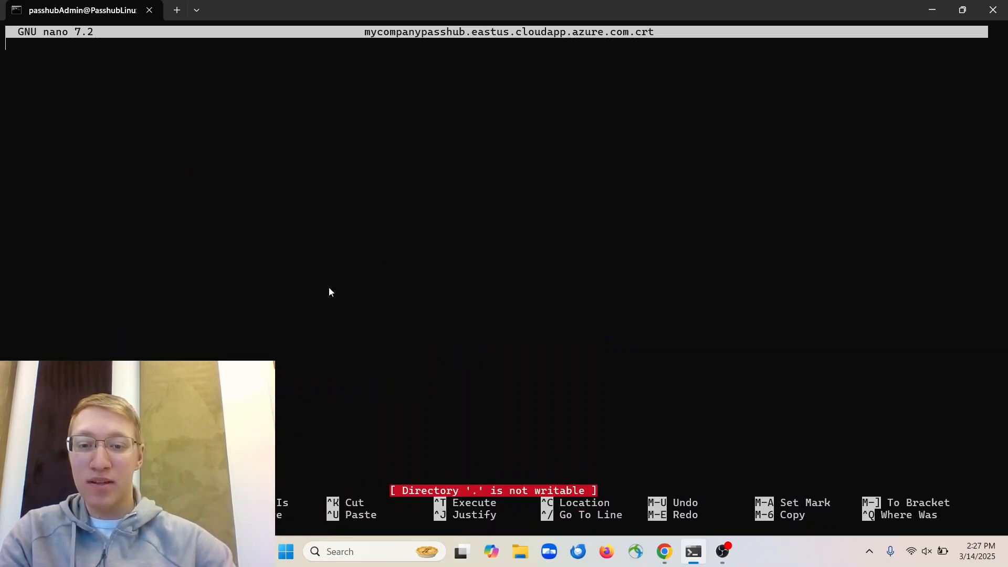
pyautogui.hotkey('ctrl', 'v')
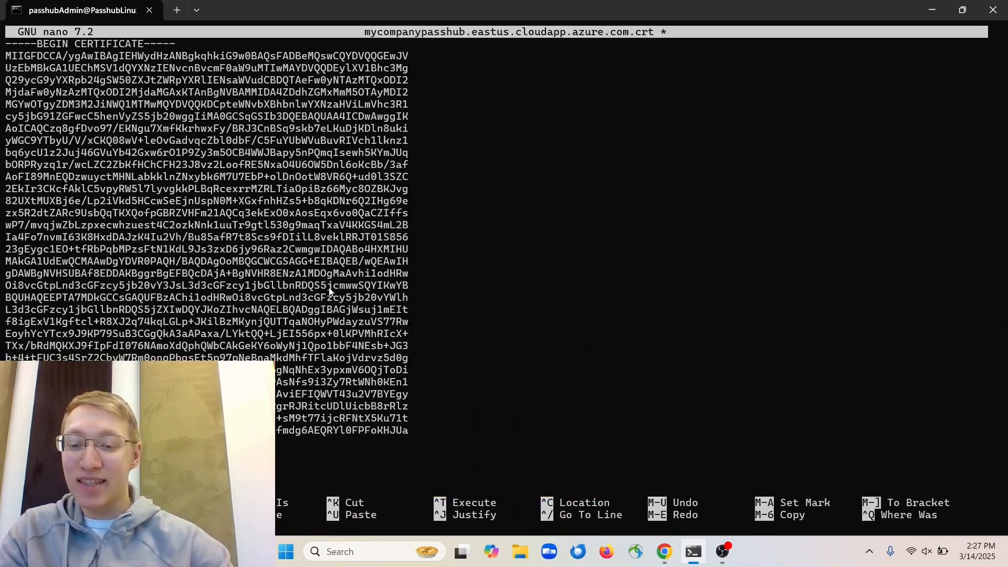
pyautogui.hotkey('ctrl', 'o')
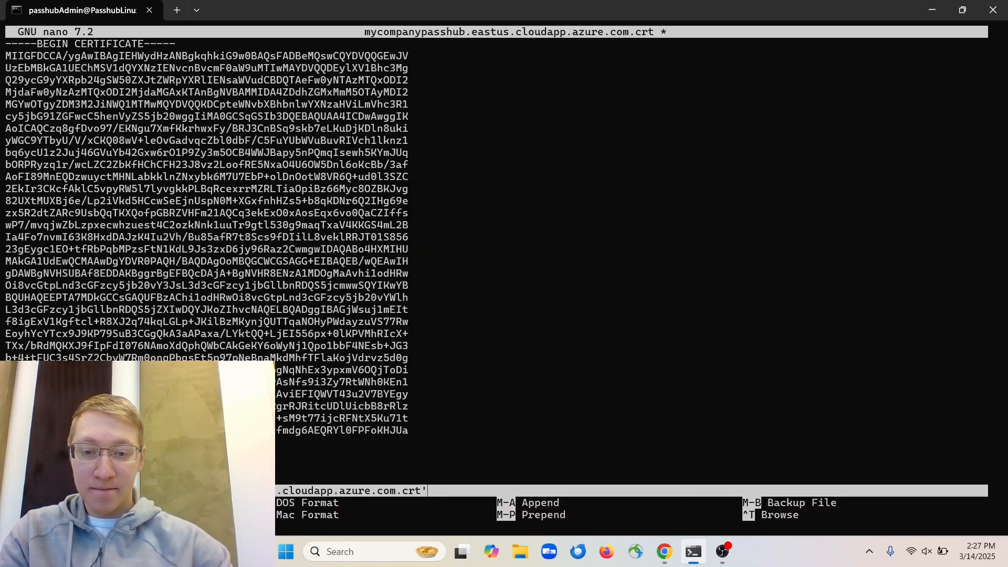
pyautogui.press('Return')
pyautogui.hotkey('ctrl', 'x')
pyautogui.press('n')
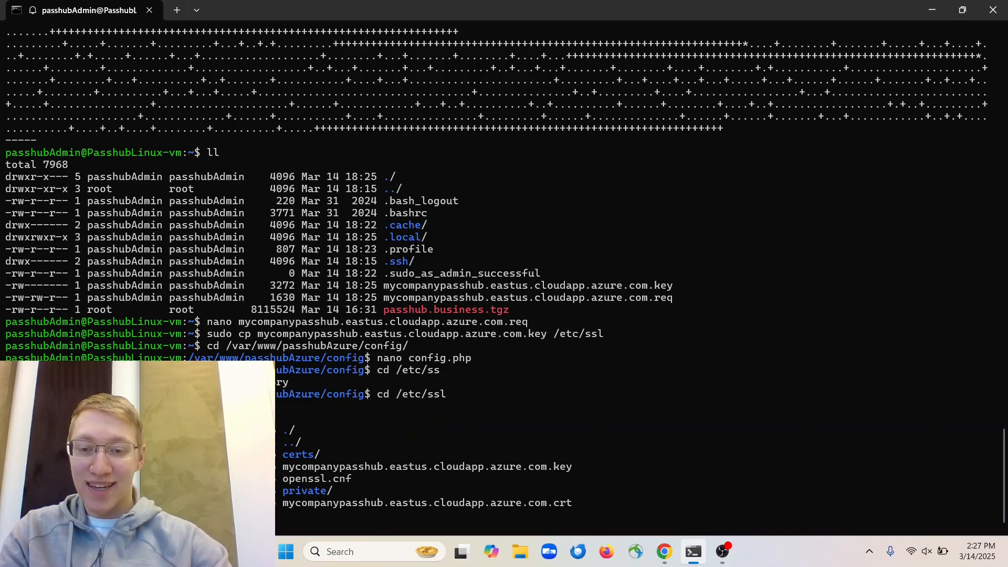
# Reopen the .crt file with sudo nano and paste the certificate again
pyautogui.press('Up')
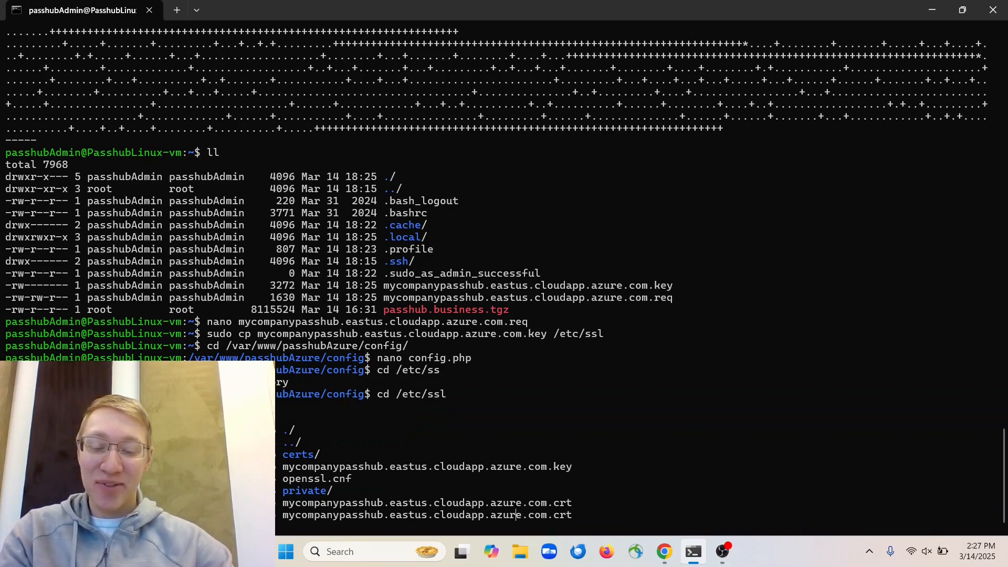
pyautogui.press('Home')
pyautogui.write('sudo')
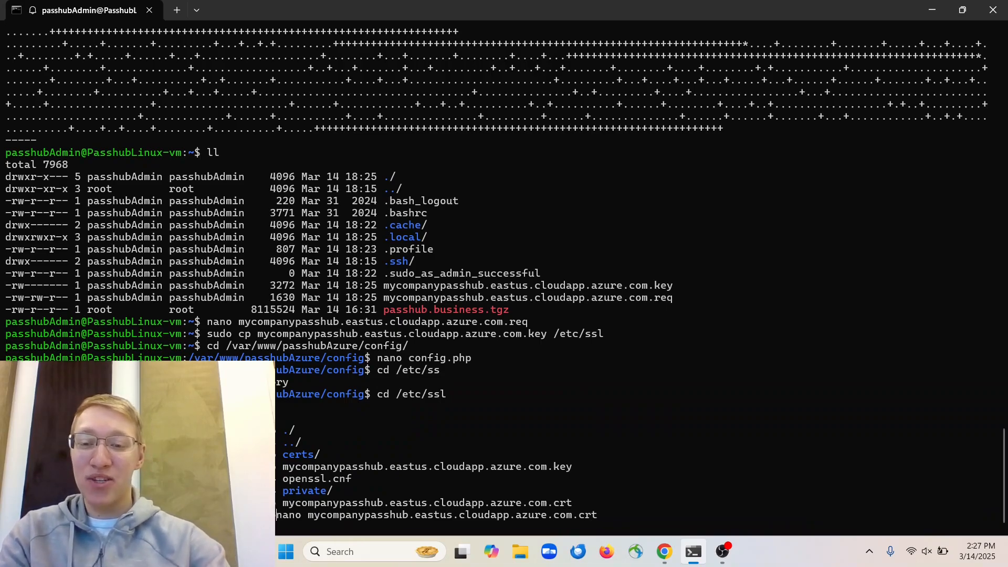
pyautogui.press('Return')
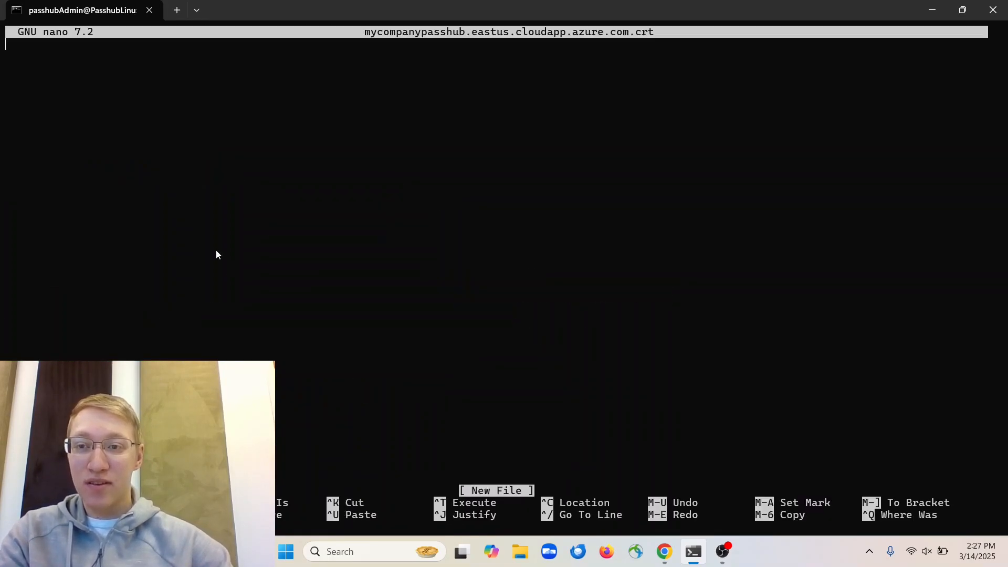
pyautogui.hotkey('ctrl', 'v')
pyautogui.hotkey('ctrl', 'x')
# Save the .crt file and list /etc/ssl to confirm it is there
pyautogui.press('y')
pyautogui.press('Return')
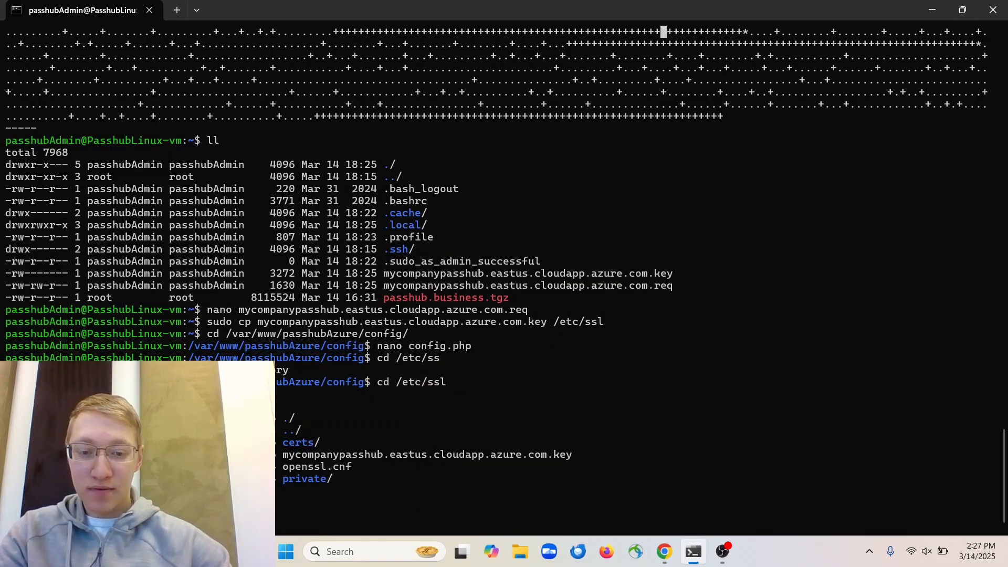
pyautogui.write('ll')
pyautogui.press('Return')
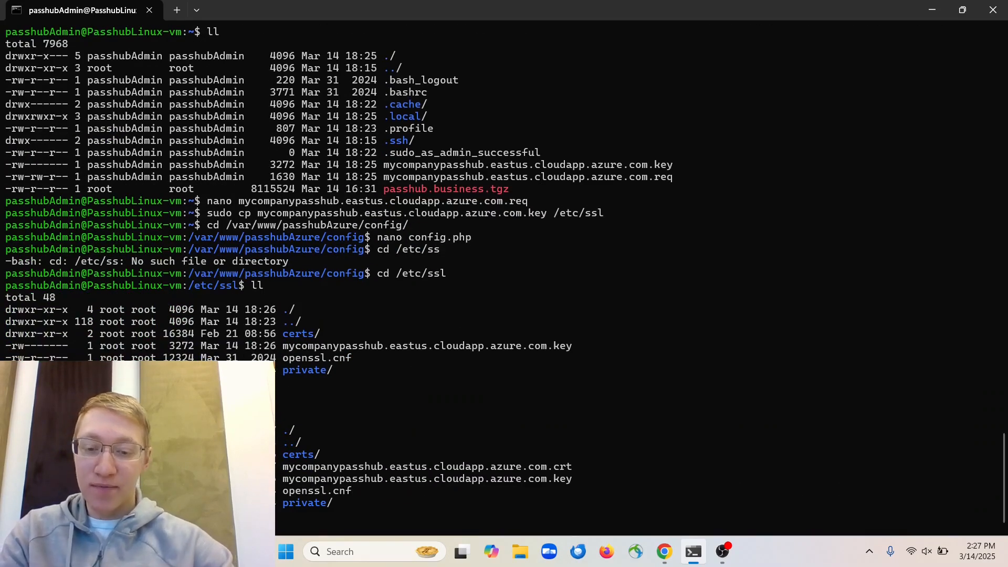
# Run sudo chown www-data:www-data on mycompanypasshub.eastus.cloudapp.azure.com.* and verify the listing
pyautogui.write('n')
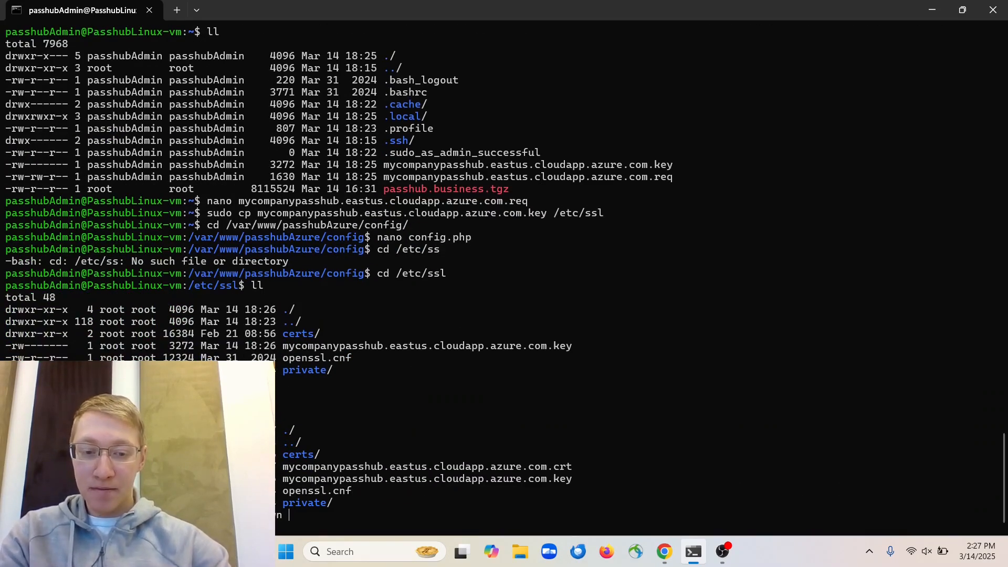
pyautogui.write(' www-data:')
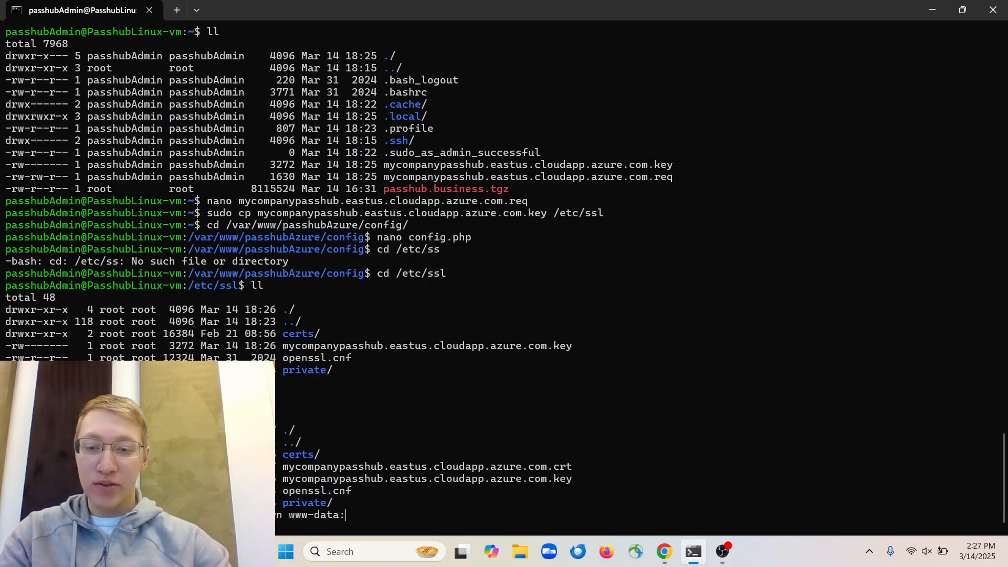
pyautogui.write('www-data')
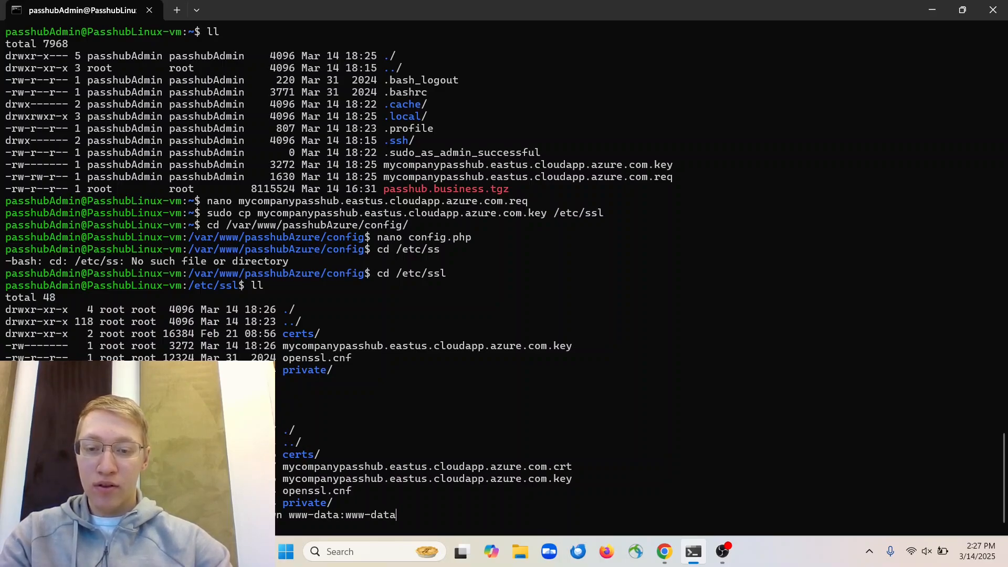
pyautogui.press('Home')
pyautogui.write('sudo')
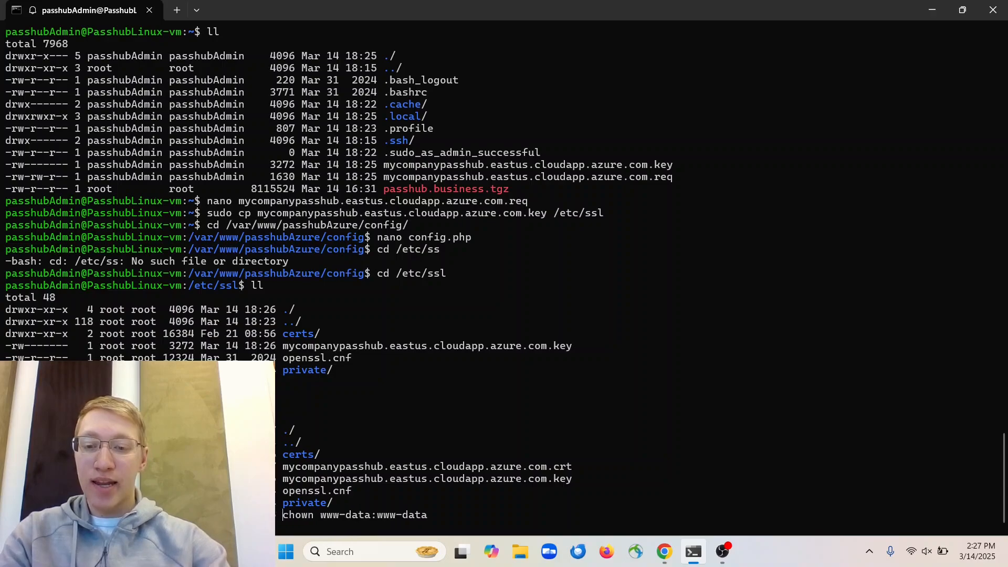
pyautogui.press('End')
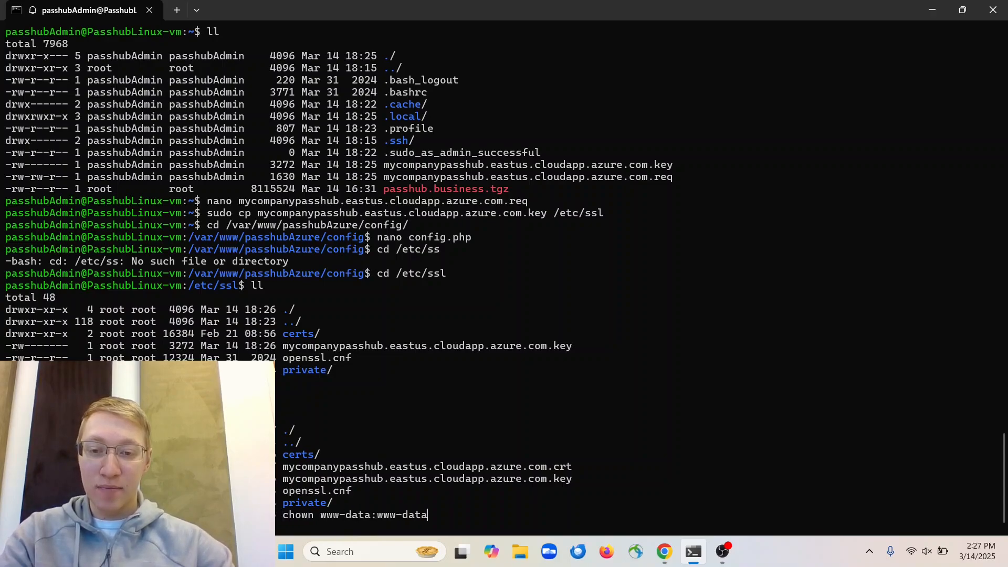
pyautogui.write('m')
pyautogui.press('Tab')
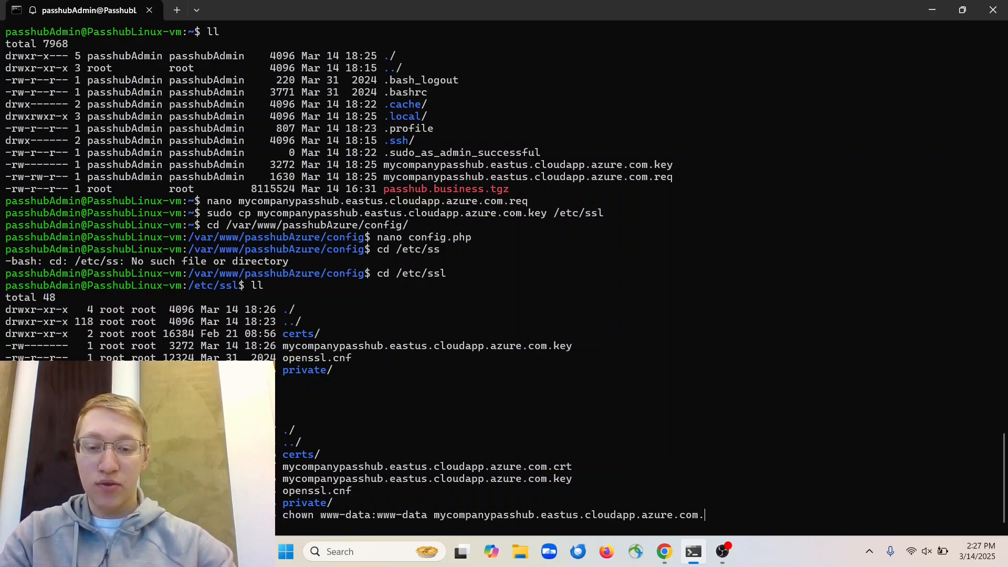
pyautogui.write('*')
pyautogui.press('Return')
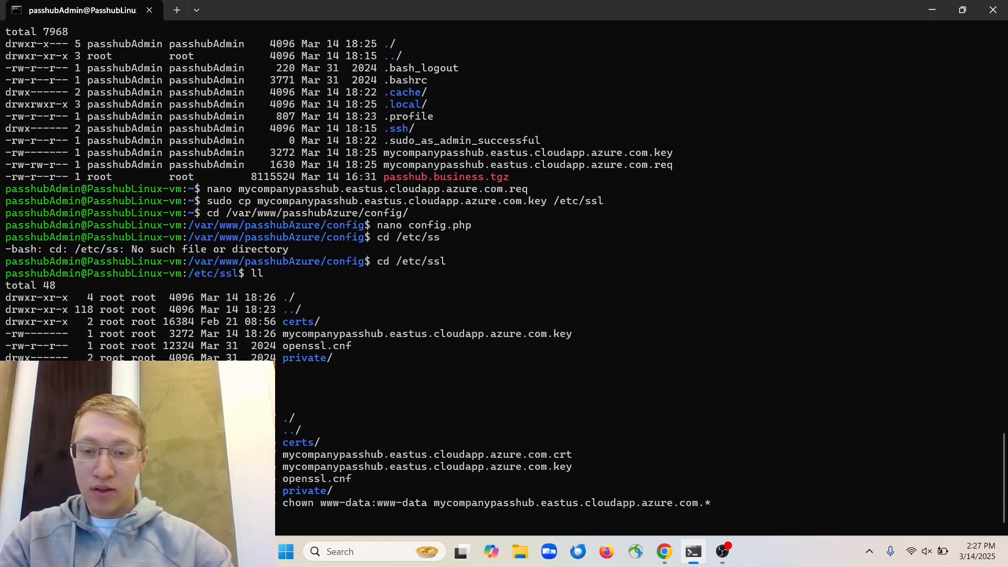
pyautogui.write('ll')
pyautogui.press('Return')
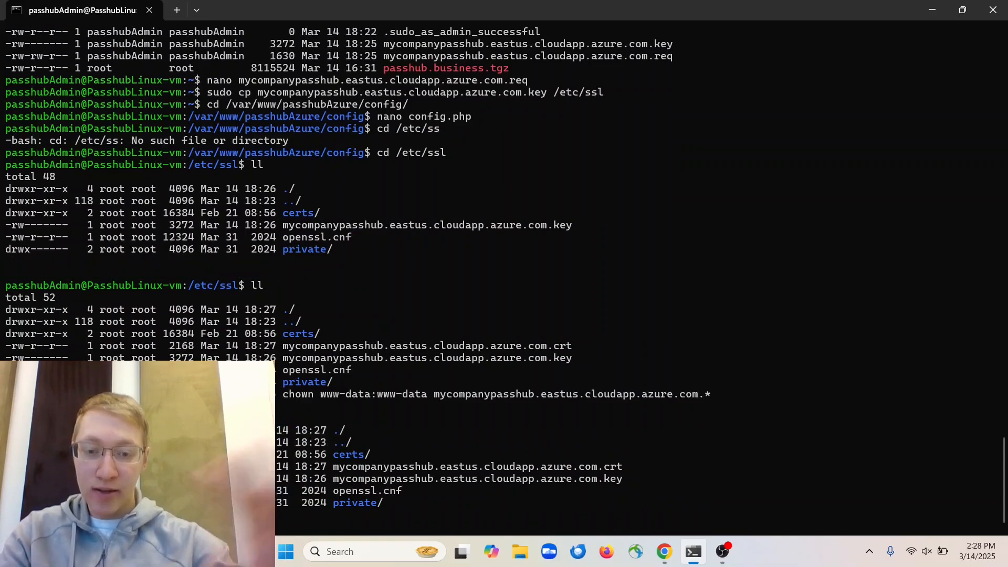
pyautogui.hotkey('alt', 'Tab')
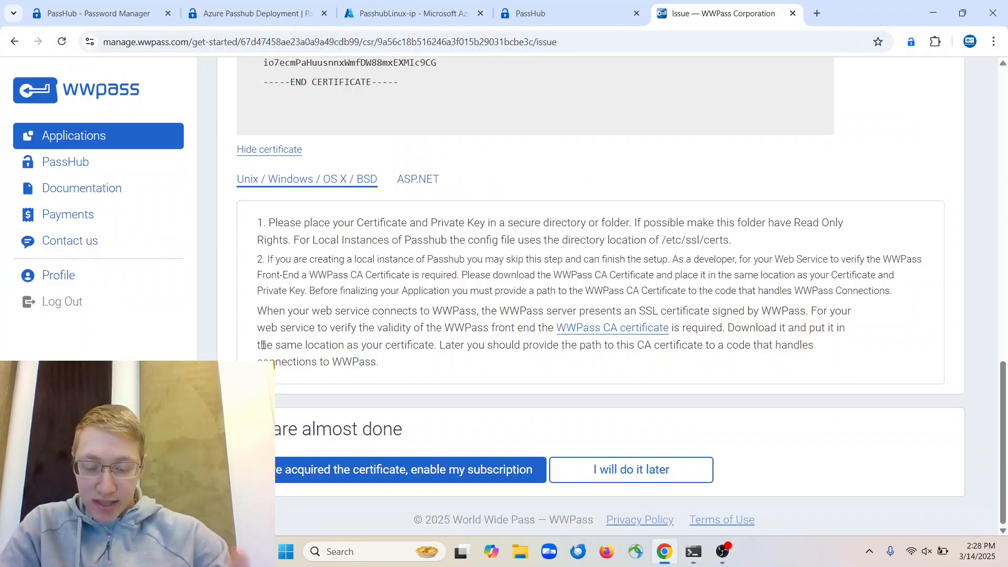
# Confirm the certificate is acquired to enable the WWPass subscription
pyautogui.click(332, 480)
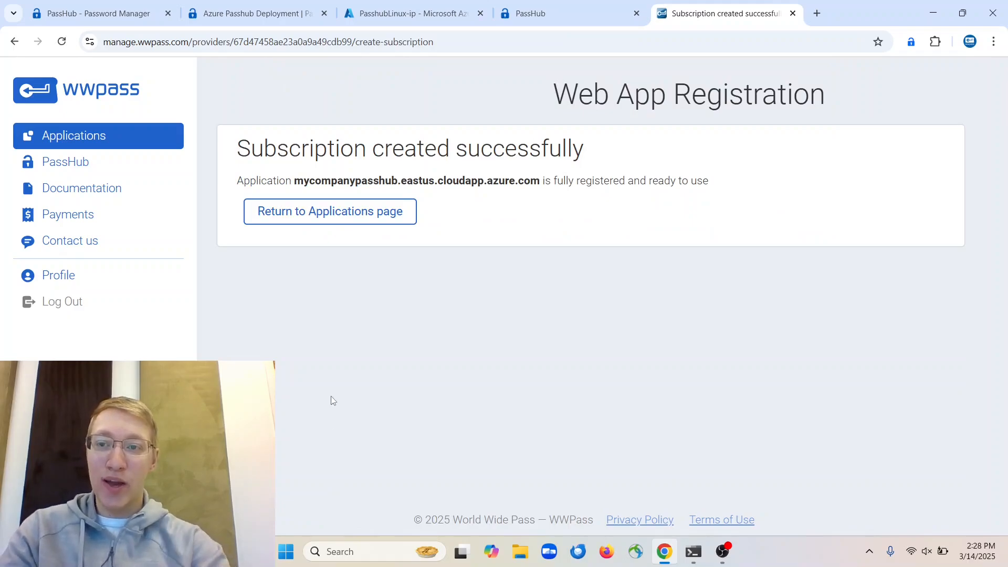
# Reload the PassHub site tab so it shows the WWPass QR login page
pyautogui.click(528, 24)
pyautogui.click(61, 45)
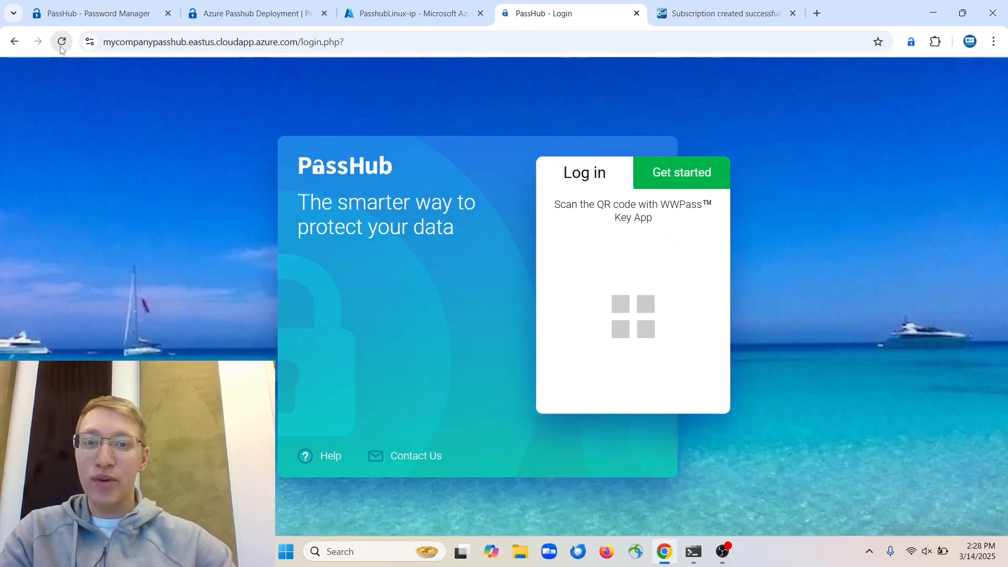